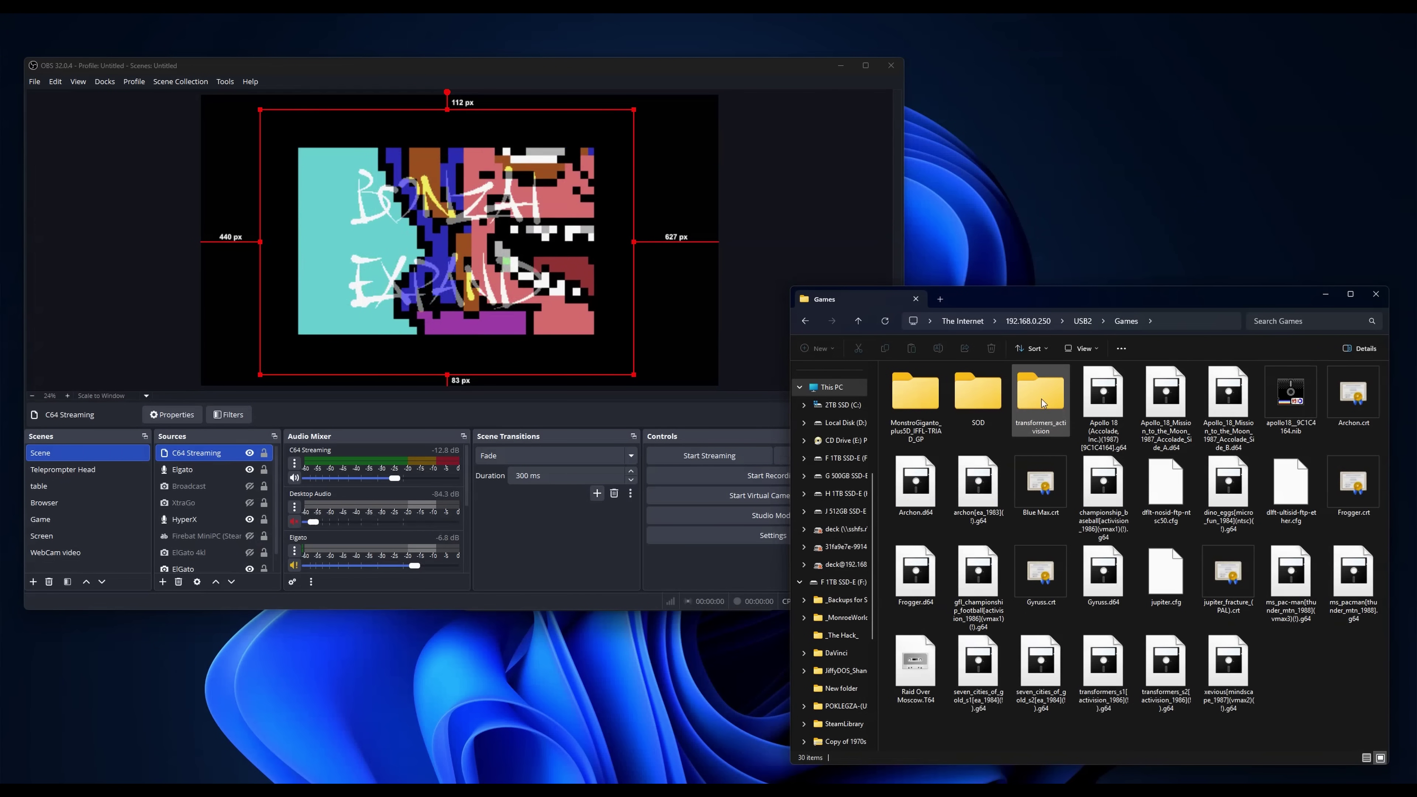
Step: Look into the SOD folder of the USB2 games share and return to the Games folder
{"action": "double_click", "coordinate": [978, 401]}
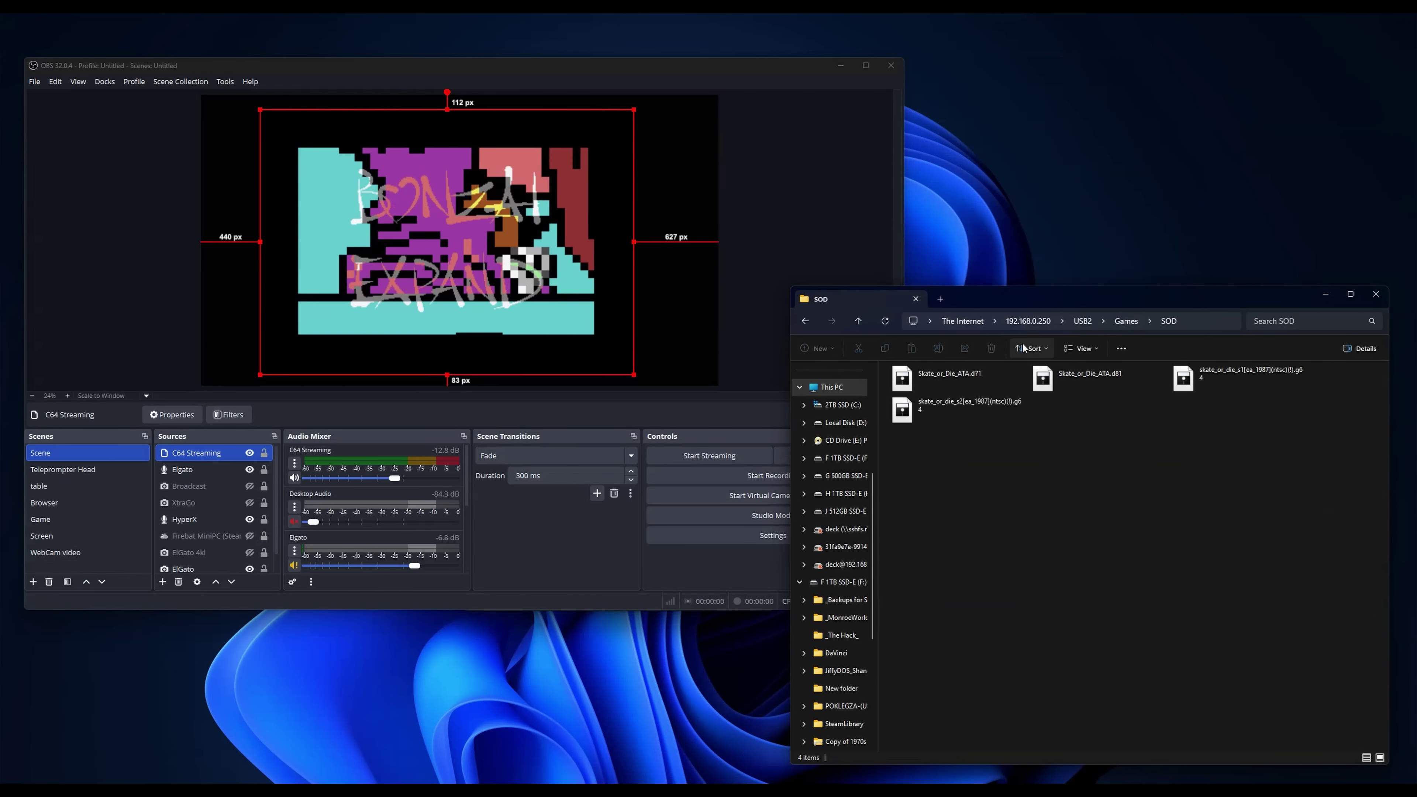
{"action": "left_click", "coordinate": [814, 323]}
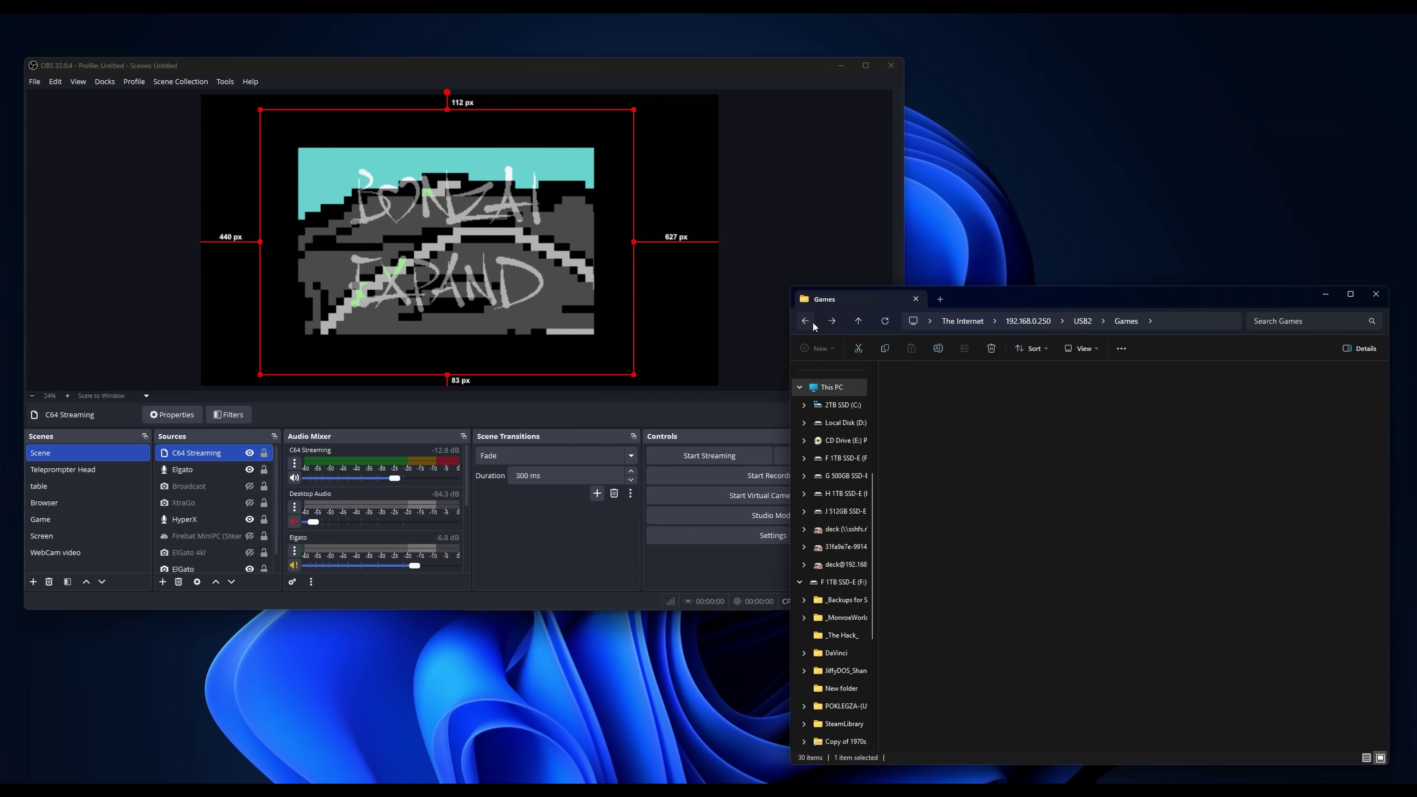
{"action": "left_click", "coordinate": [813, 323]}
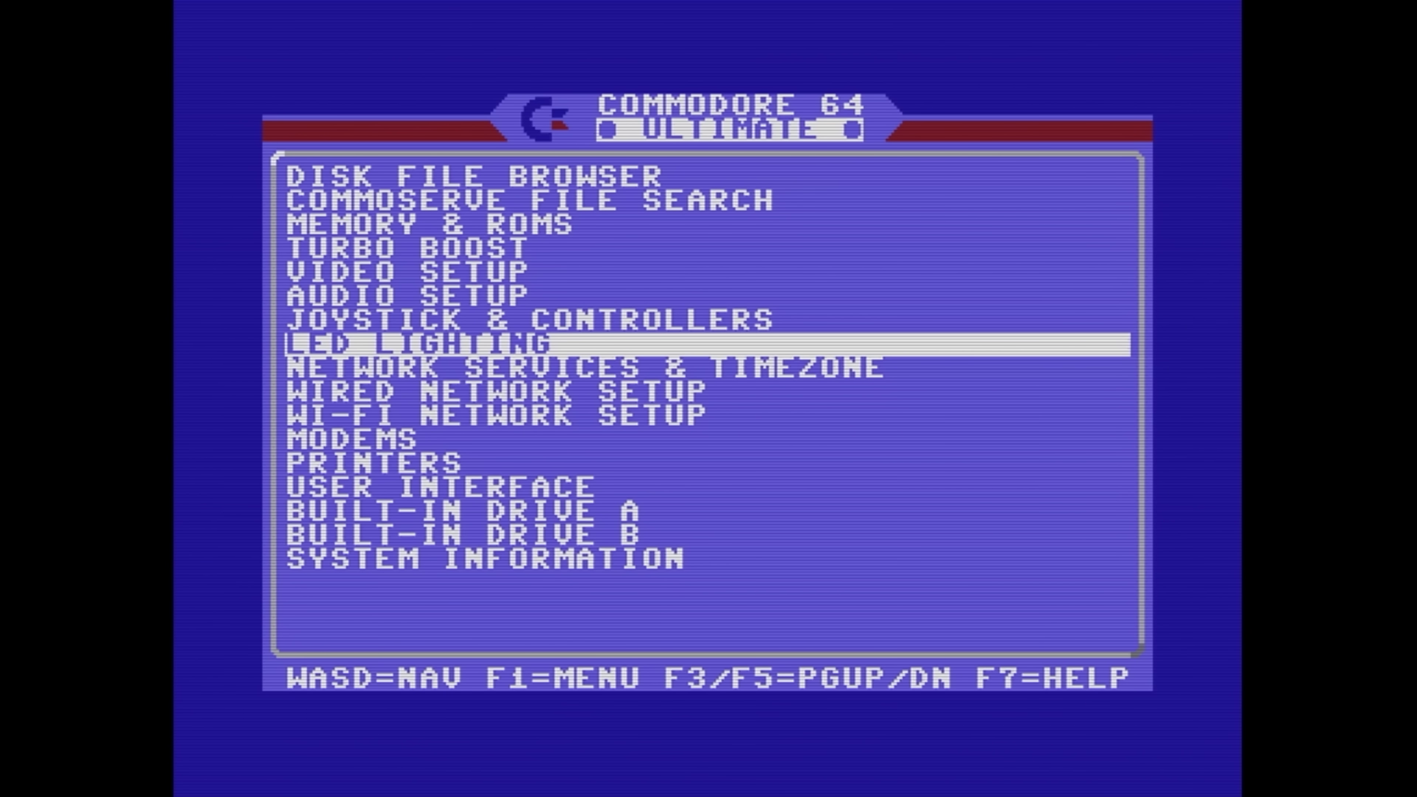
Step: Set the host name to C64 in the Network Services & Timezone settings
{"action": "key", "text": "Down"}
{"action": "key", "text": "Return"}
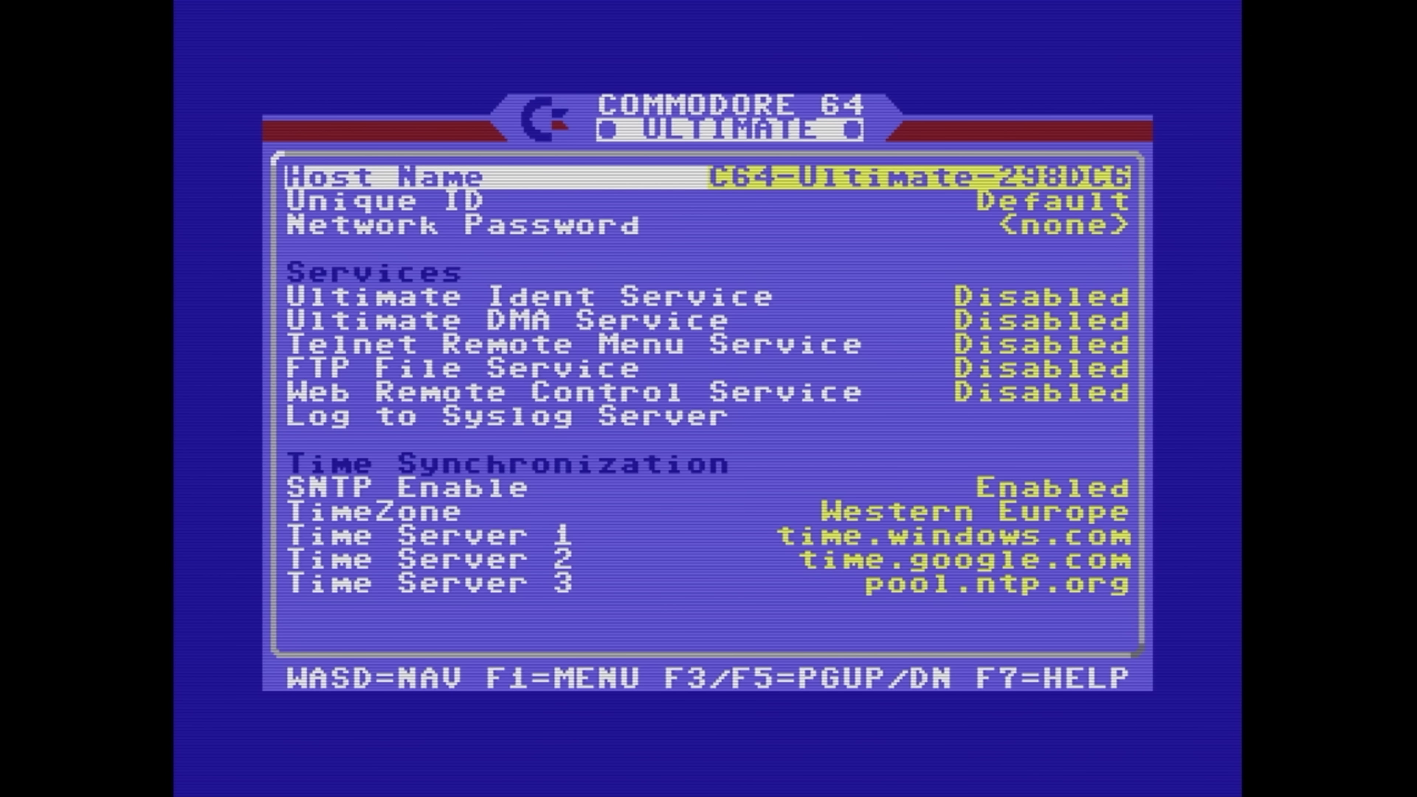
{"action": "key", "text": "Return"}
{"action": "key", "text": "BackSpace"}
{"action": "key", "text": "BackSpace"}
{"action": "key", "text": "BackSpace"}
{"action": "key", "text": "BackSpace"}
{"action": "key", "text": "BackSpace"}
{"action": "key", "text": "BackSpace"}
{"action": "key", "text": "BackSpace"}
{"action": "key", "text": "BackSpace"}
{"action": "key", "text": "BackSpace"}
{"action": "key", "text": "BackSpace"}
{"action": "key", "text": "BackSpace"}
{"action": "key", "text": "BackSpace"}
{"action": "key", "text": "BackSpace"}
{"action": "key", "text": "BackSpace"}
{"action": "key", "text": "BackSpace"}
{"action": "key", "text": "BackSpace"}
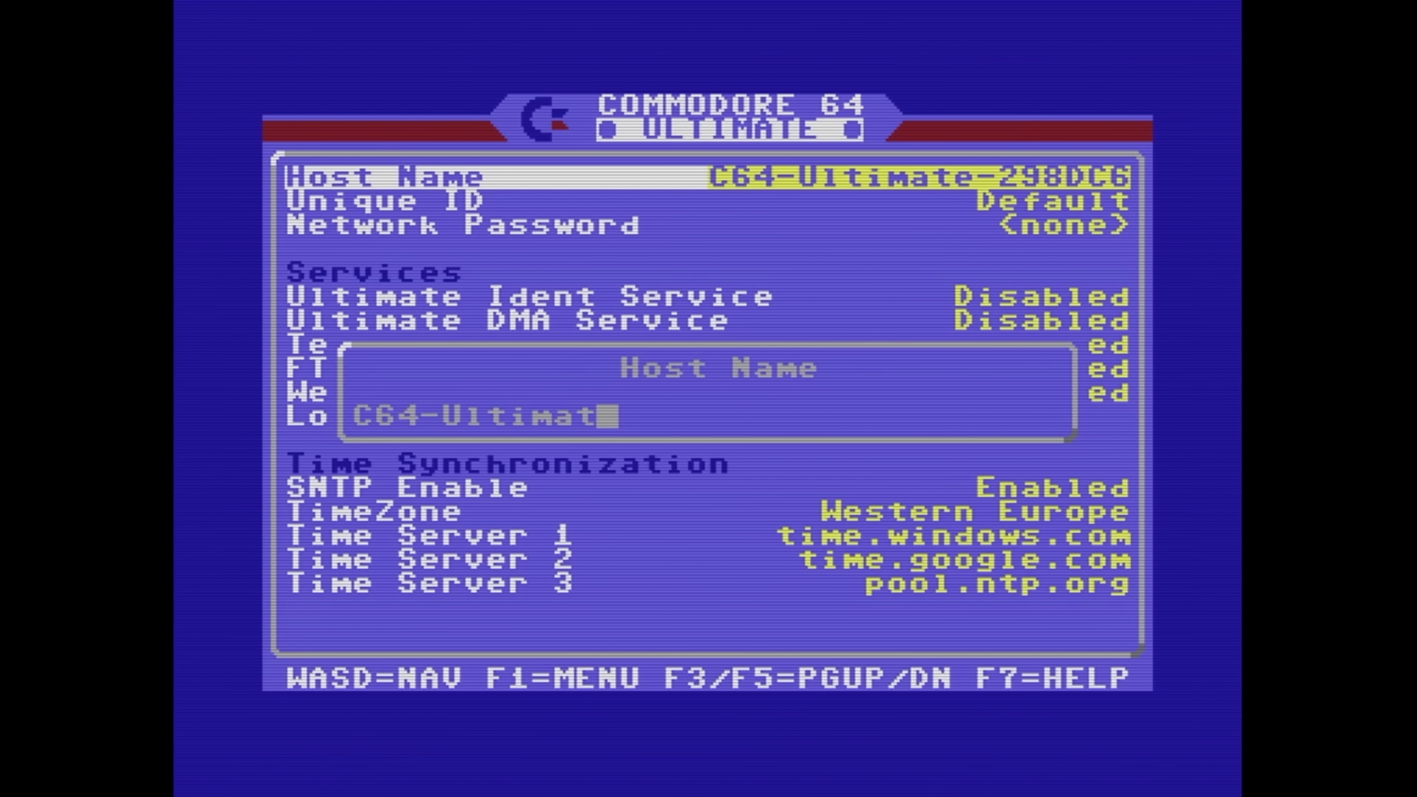
{"action": "key", "text": "Return"}
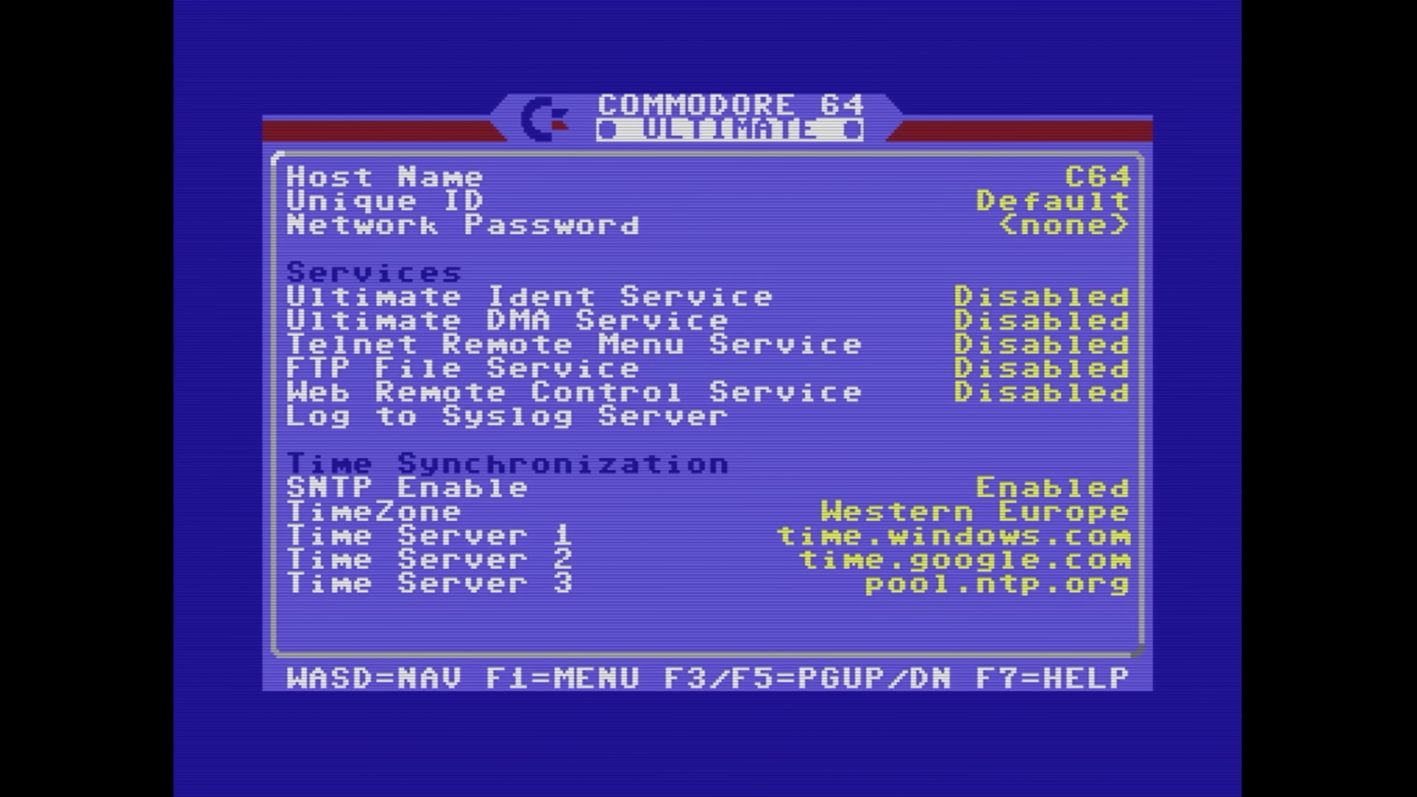
Step: Enable the FTP File Service and the Web Remote Control Service
{"action": "key", "text": "Down"}
{"action": "key", "text": "Down"}
{"action": "key", "text": "Down"}
{"action": "key", "text": "Down"}
{"action": "key", "text": "Down"}
{"action": "key", "text": "Down"}
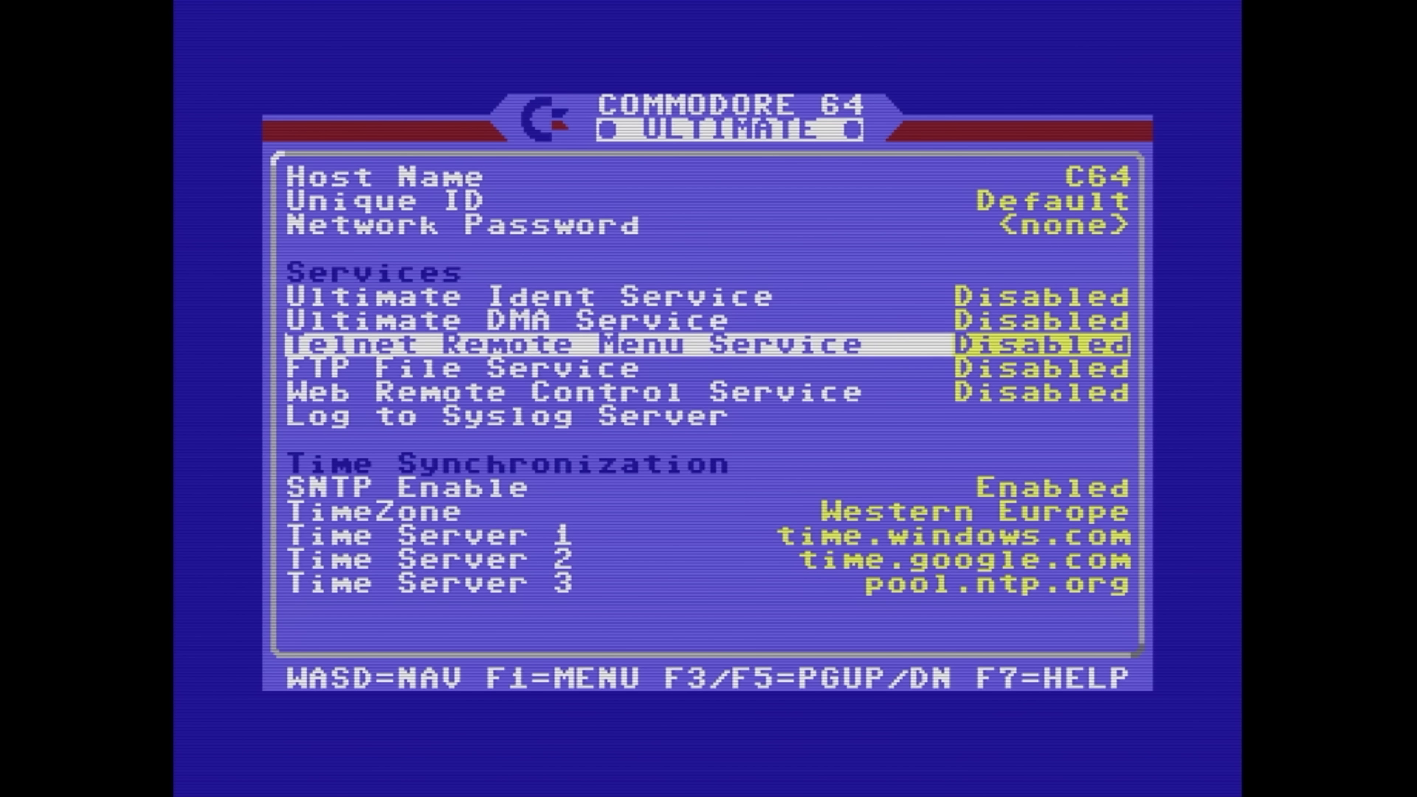
{"action": "key", "text": "Return"}
{"action": "key", "text": "Down"}
{"action": "key", "text": "Return"}
{"action": "key", "text": "Down"}
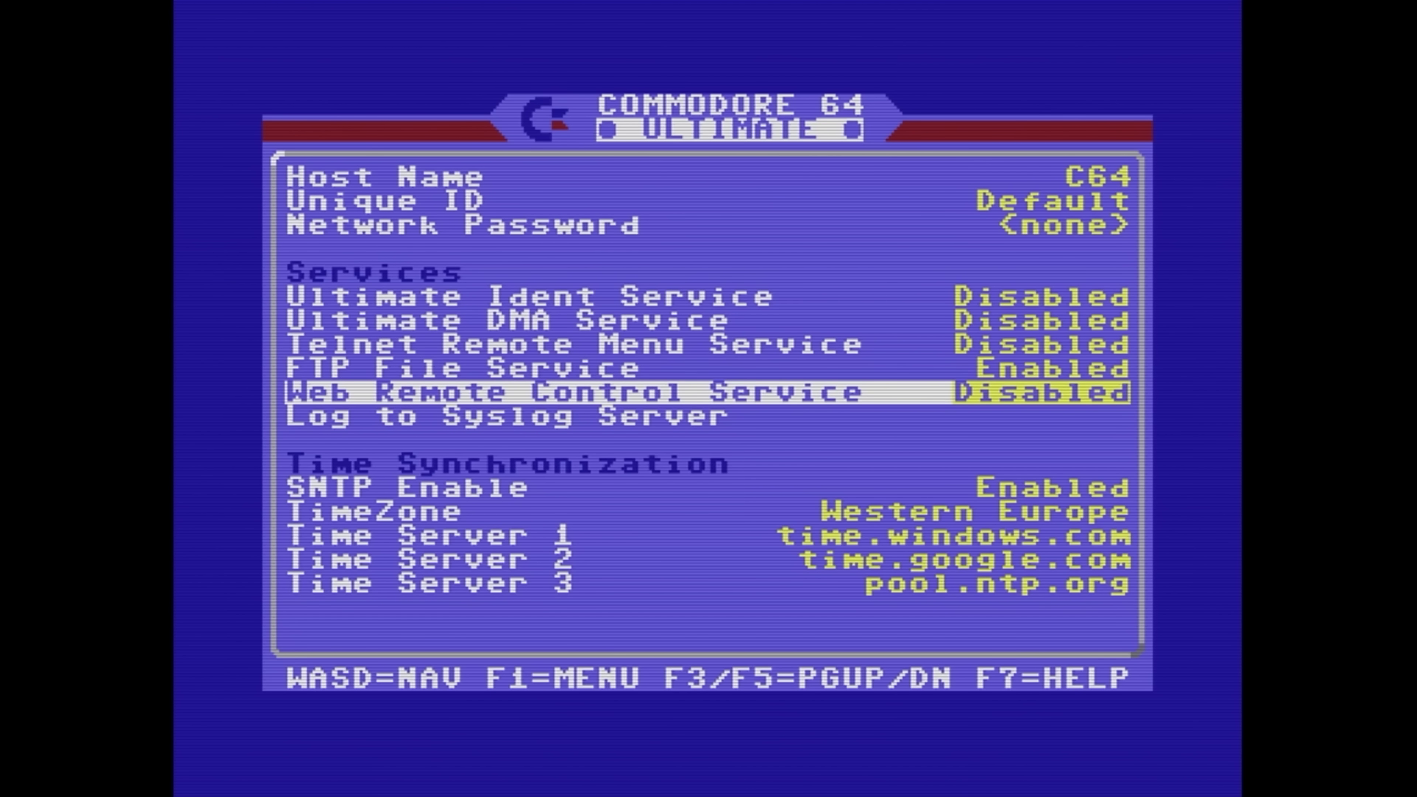
{"action": "key", "text": "Return"}
Step: Set the time zone to Phoenix, Arizona and save the network changes to flash
{"action": "key", "text": "Down"}
{"action": "key", "text": "Return"}
{"action": "key", "text": "Down"}
{"action": "key", "text": "Down"}
{"action": "key", "text": "Down"}
{"action": "key", "text": "Down"}
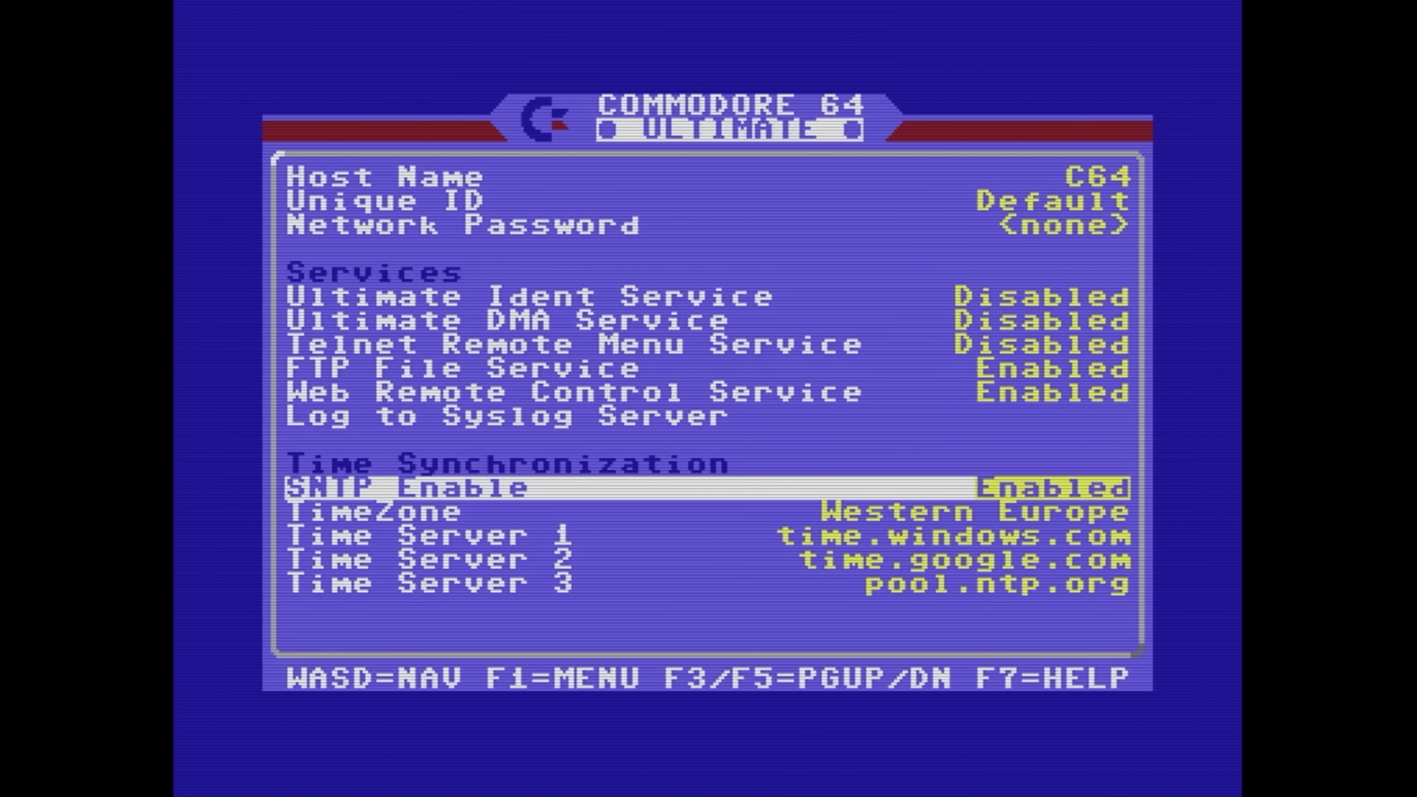
{"action": "key", "text": "Up"}
{"action": "key", "text": "Return"}
{"action": "key", "text": "Up"}
{"action": "key", "text": "Up"}
{"action": "key", "text": "Up"}
{"action": "key", "text": "Up"}
{"action": "key", "text": "Up"}
{"action": "key", "text": "Up"}
{"action": "key", "text": "Up"}
{"action": "key", "text": "Up"}
{"action": "key", "text": "Up"}
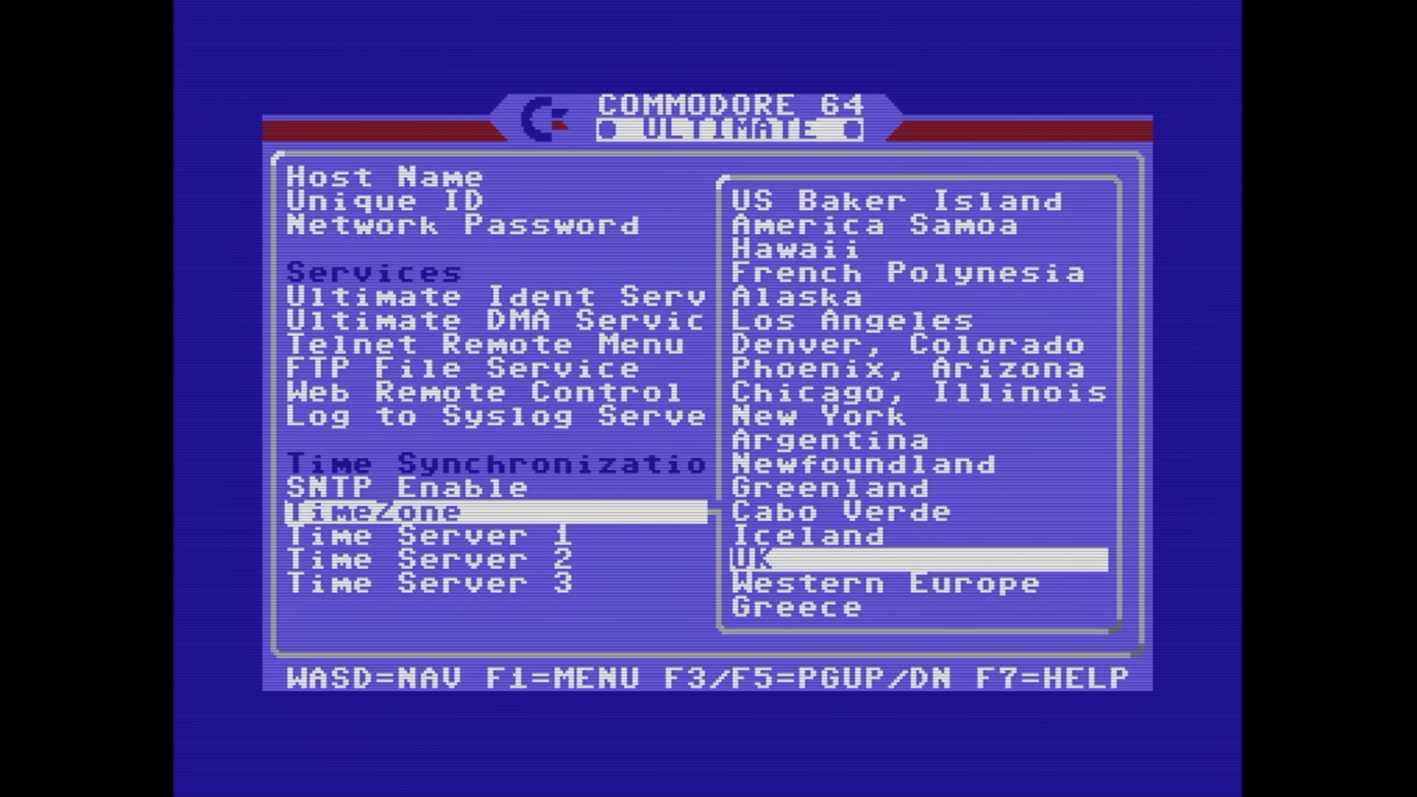
{"action": "key", "text": "Return"}
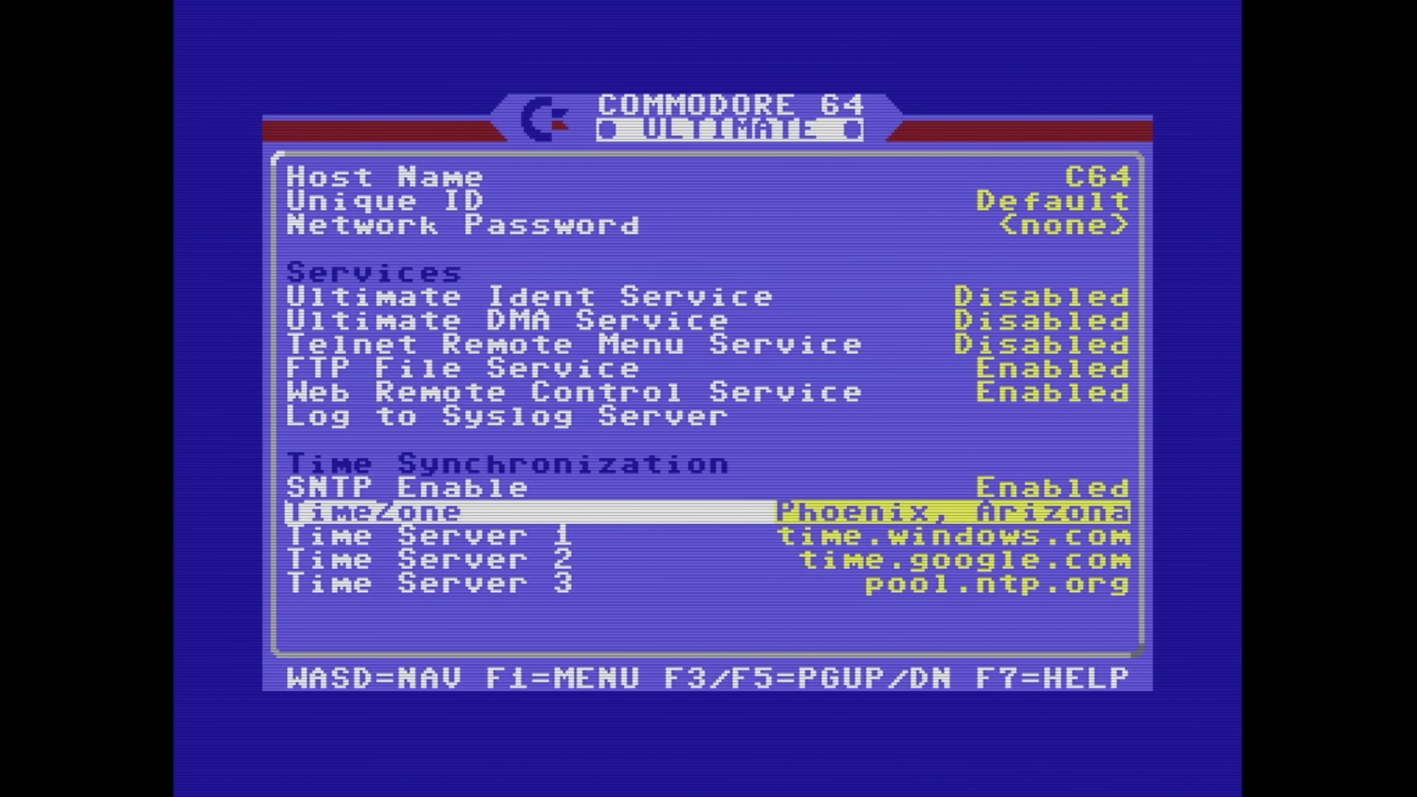
{"action": "key", "text": "Left"}
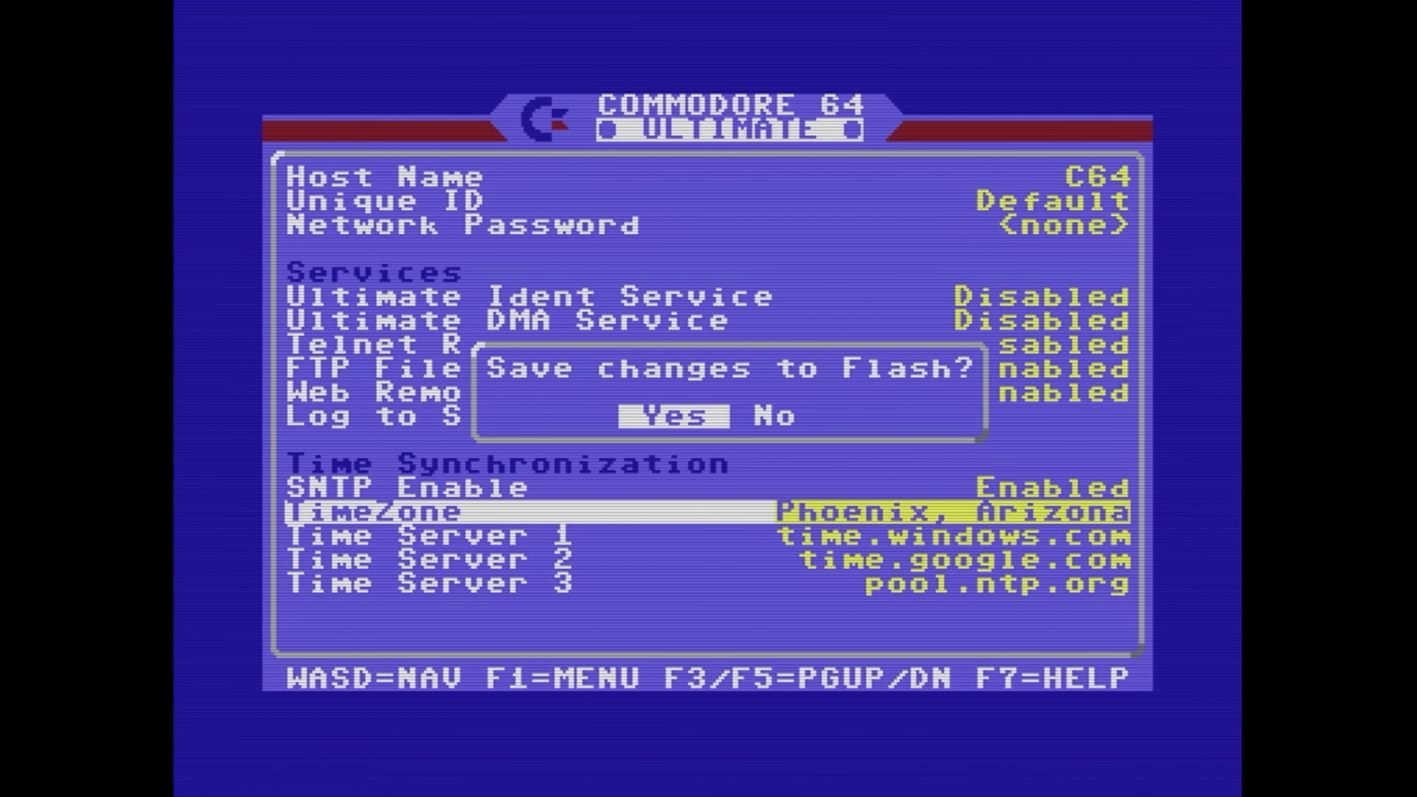
{"action": "key", "text": "Return"}
Step: Choose the monroeworld access point from the list of networks in the Wi-Fi Network Setup
{"action": "key", "text": "Down"}
{"action": "key", "text": "Down"}
{"action": "key", "text": "Return"}
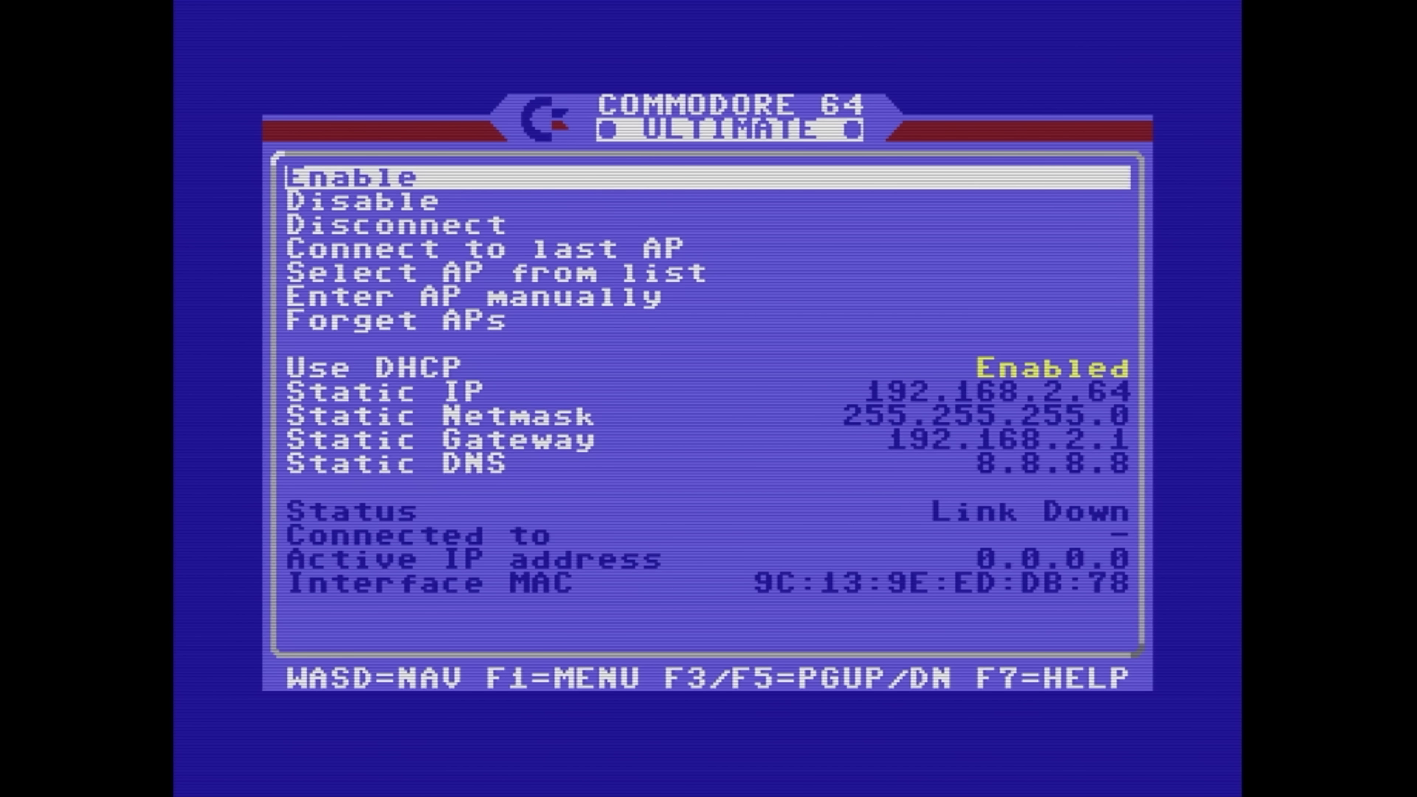
{"action": "key", "text": "Down"}
{"action": "key", "text": "Down"}
{"action": "key", "text": "Down"}
{"action": "key", "text": "Down"}
{"action": "key", "text": "Return"}
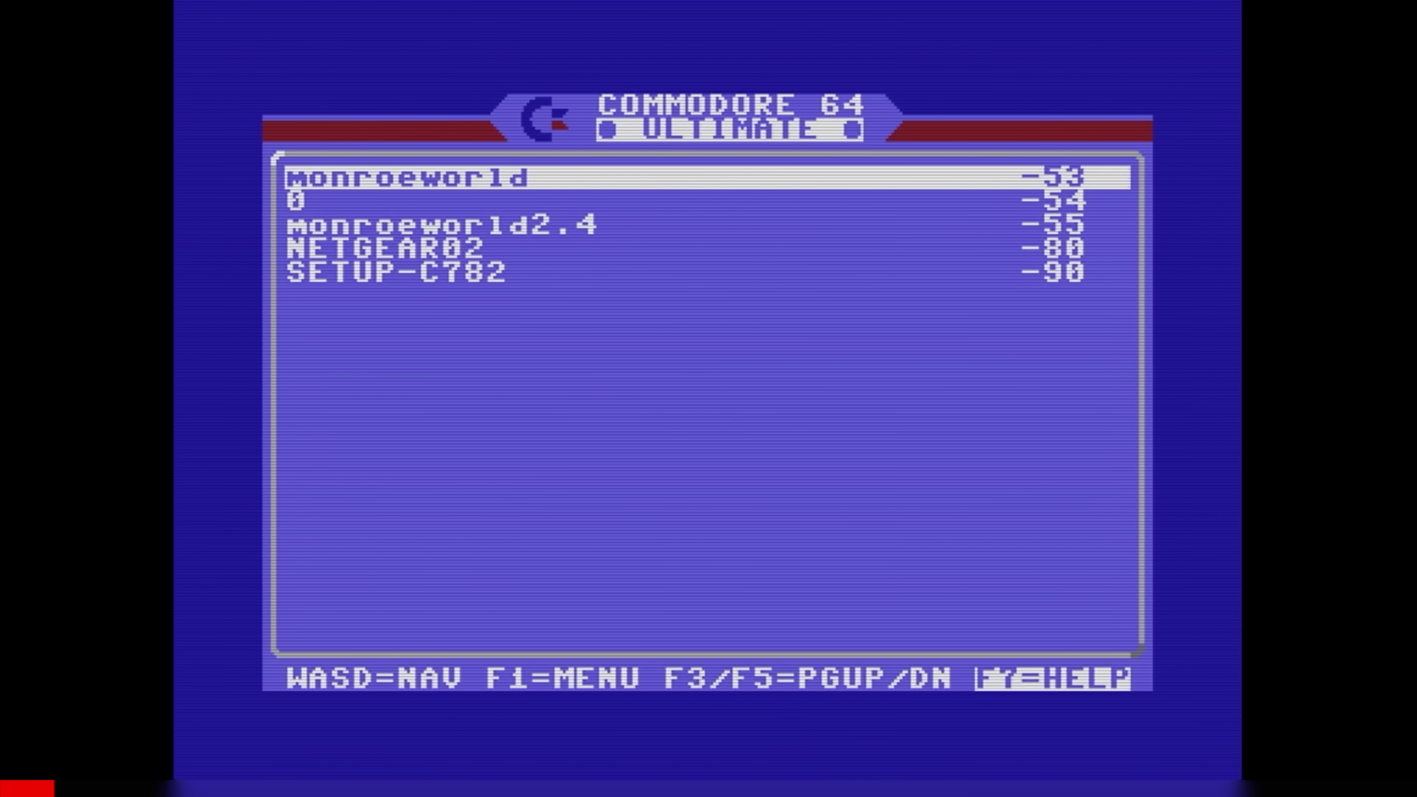
{"action": "key", "text": "Return"}
{"action": "key", "text": "Return"}
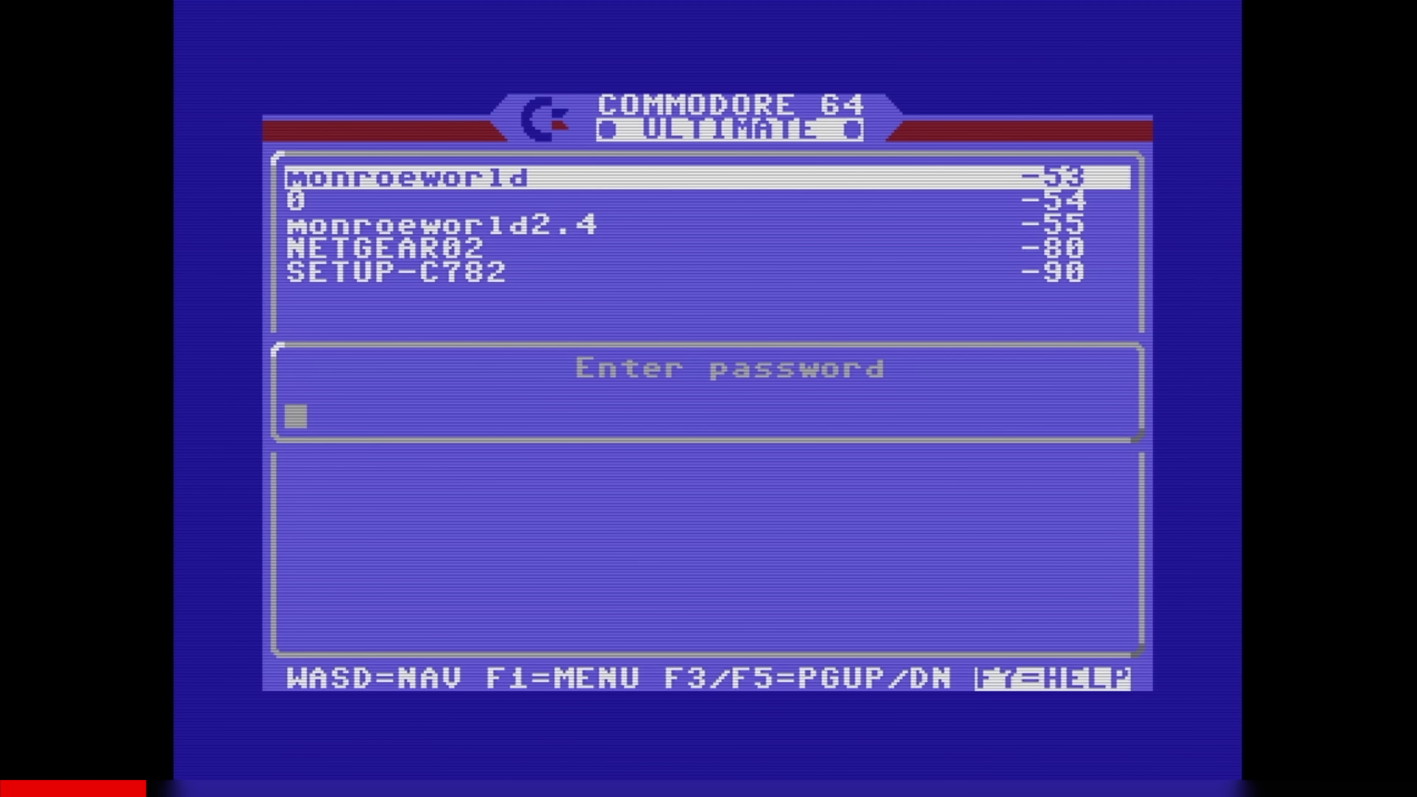
{"action": "key", "text": "Escape"}
{"action": "key", "text": "Escape"}
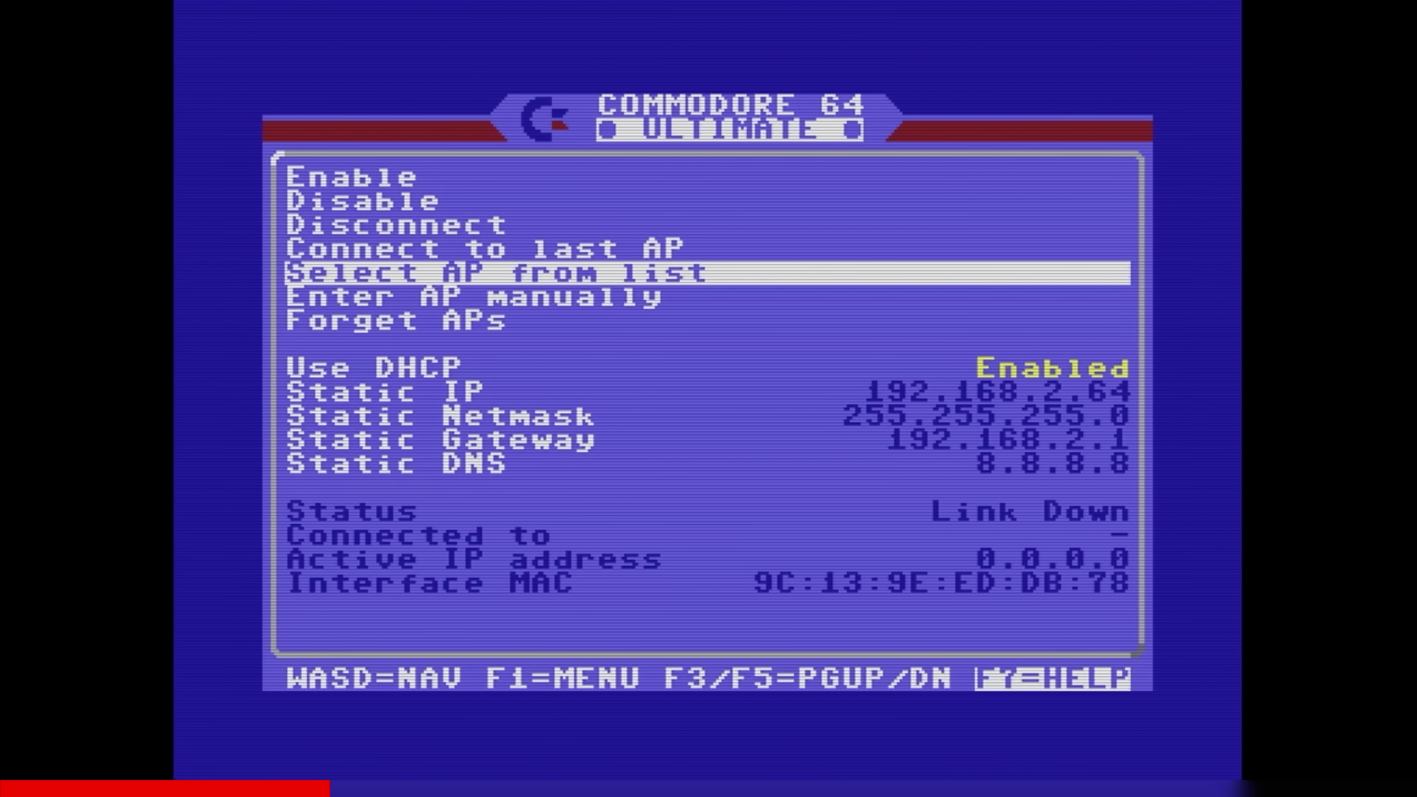
Step: Reopen the Wi-Fi Network Setup and review the connection status, DHCP option and static IP, netmask, gateway and DNS fields
{"action": "key", "text": "Escape"}
{"action": "key", "text": "Return"}
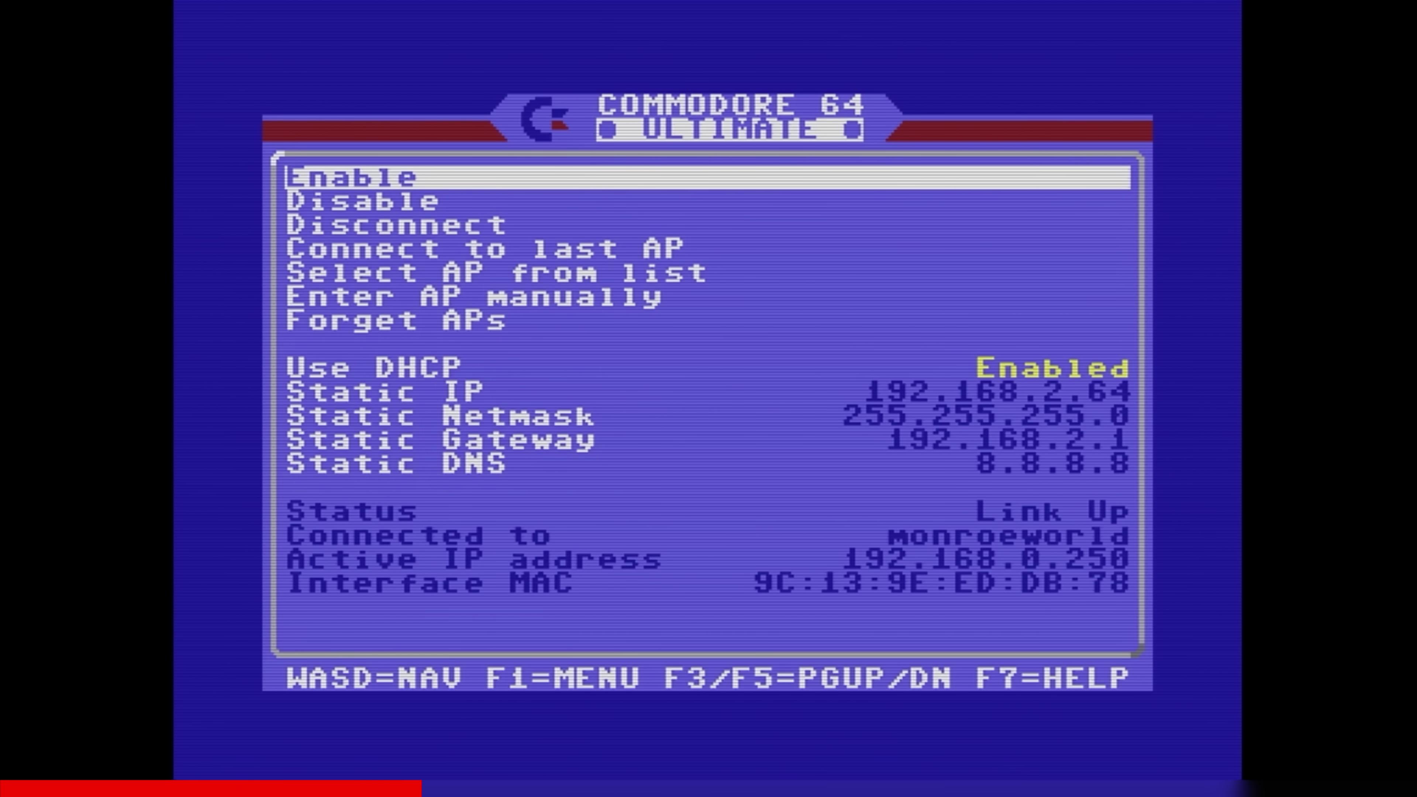
{"action": "key", "text": "Down"}
{"action": "key", "text": "Down"}
{"action": "key", "text": "Down"}
{"action": "key", "text": "Down"}
{"action": "key", "text": "Down"}
{"action": "key", "text": "Down"}
{"action": "key", "text": "Down"}
{"action": "key", "text": "Down"}
{"action": "key", "text": "Down"}
{"action": "key", "text": "Down"}
{"action": "key", "text": "Down"}
{"action": "key", "text": "Up"}
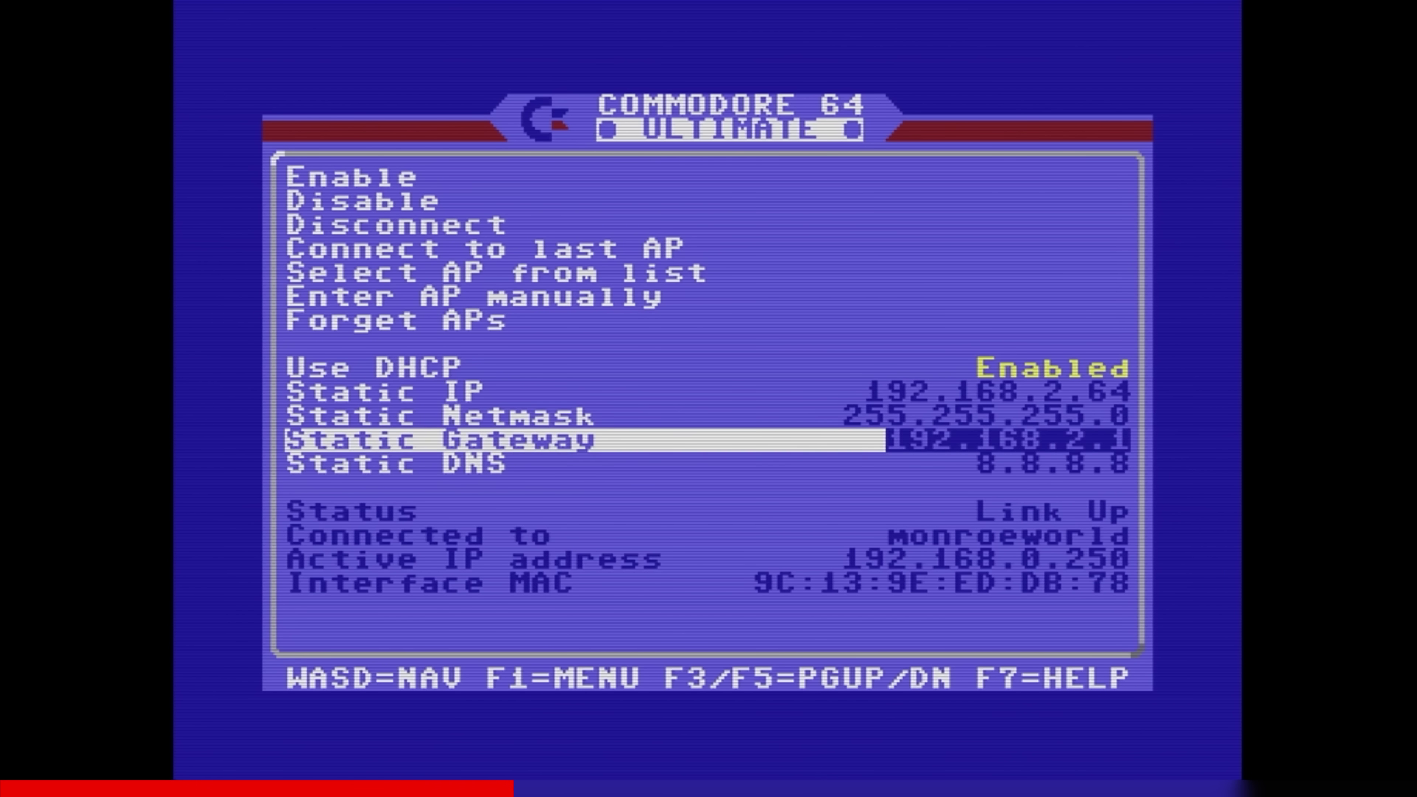
{"action": "key", "text": "Up"}
{"action": "key", "text": "Up"}
{"action": "key", "text": "Up"}
{"action": "key", "text": "Down"}
{"action": "key", "text": "Down"}
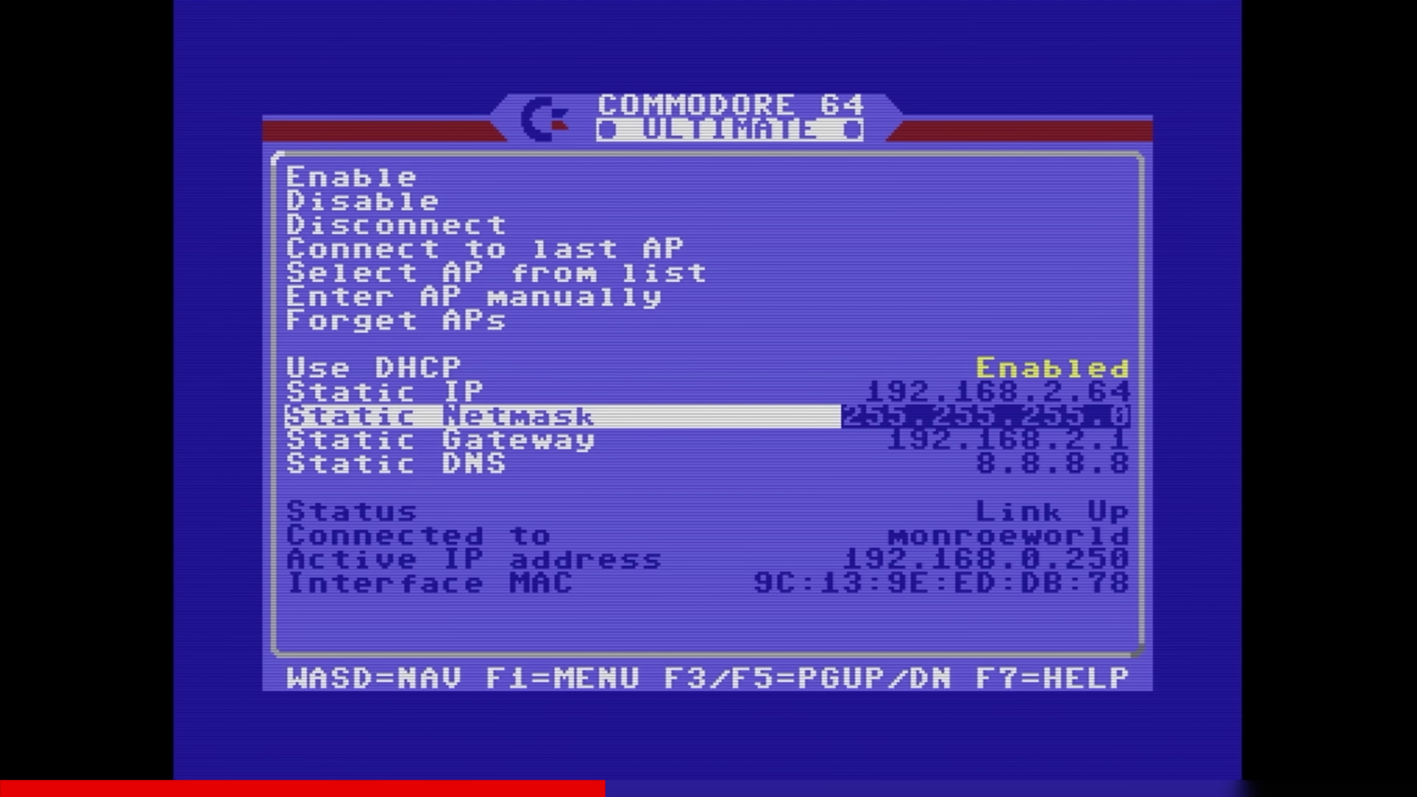
{"action": "key", "text": "Up"}
{"action": "key", "text": "Up"}
{"action": "key", "text": "Up"}
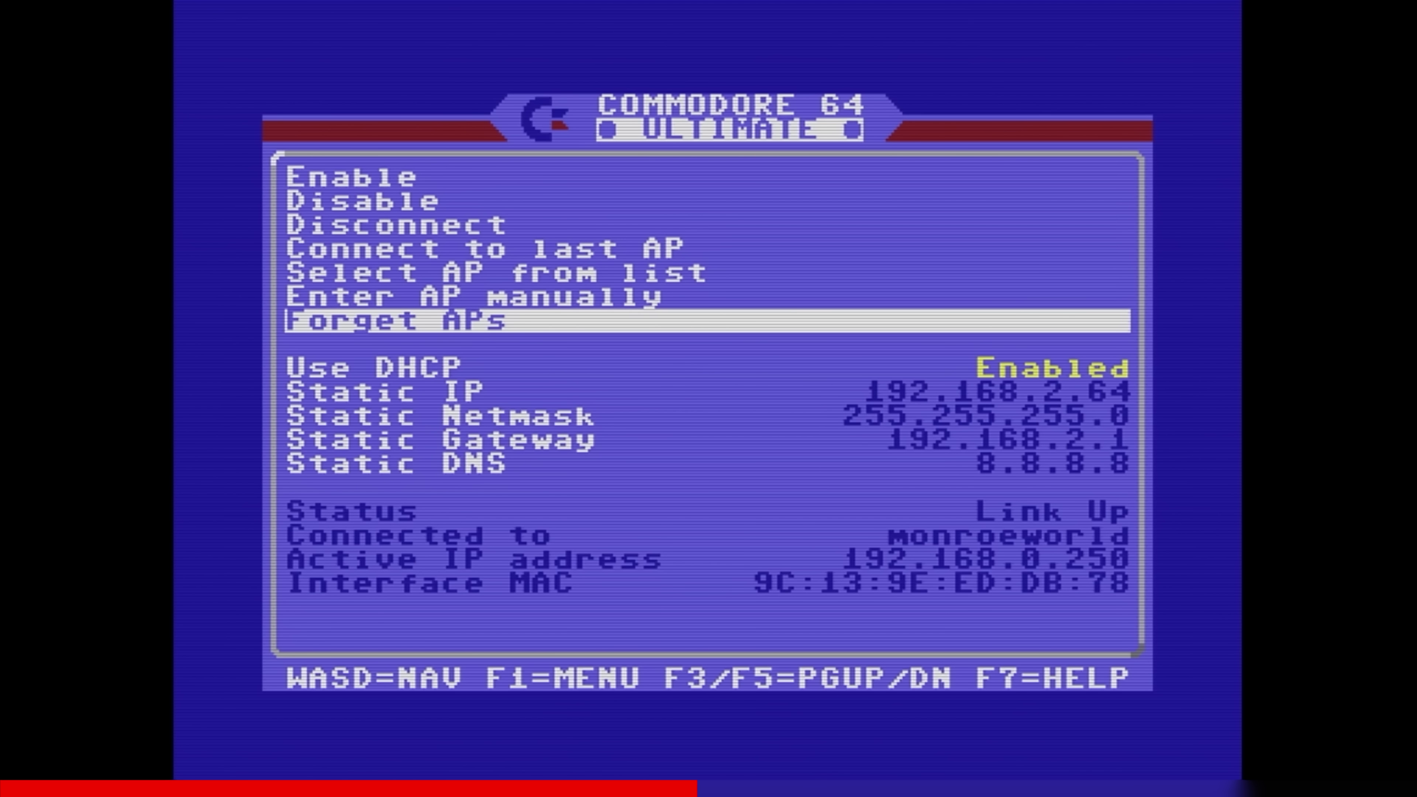
{"action": "key", "text": "Down"}
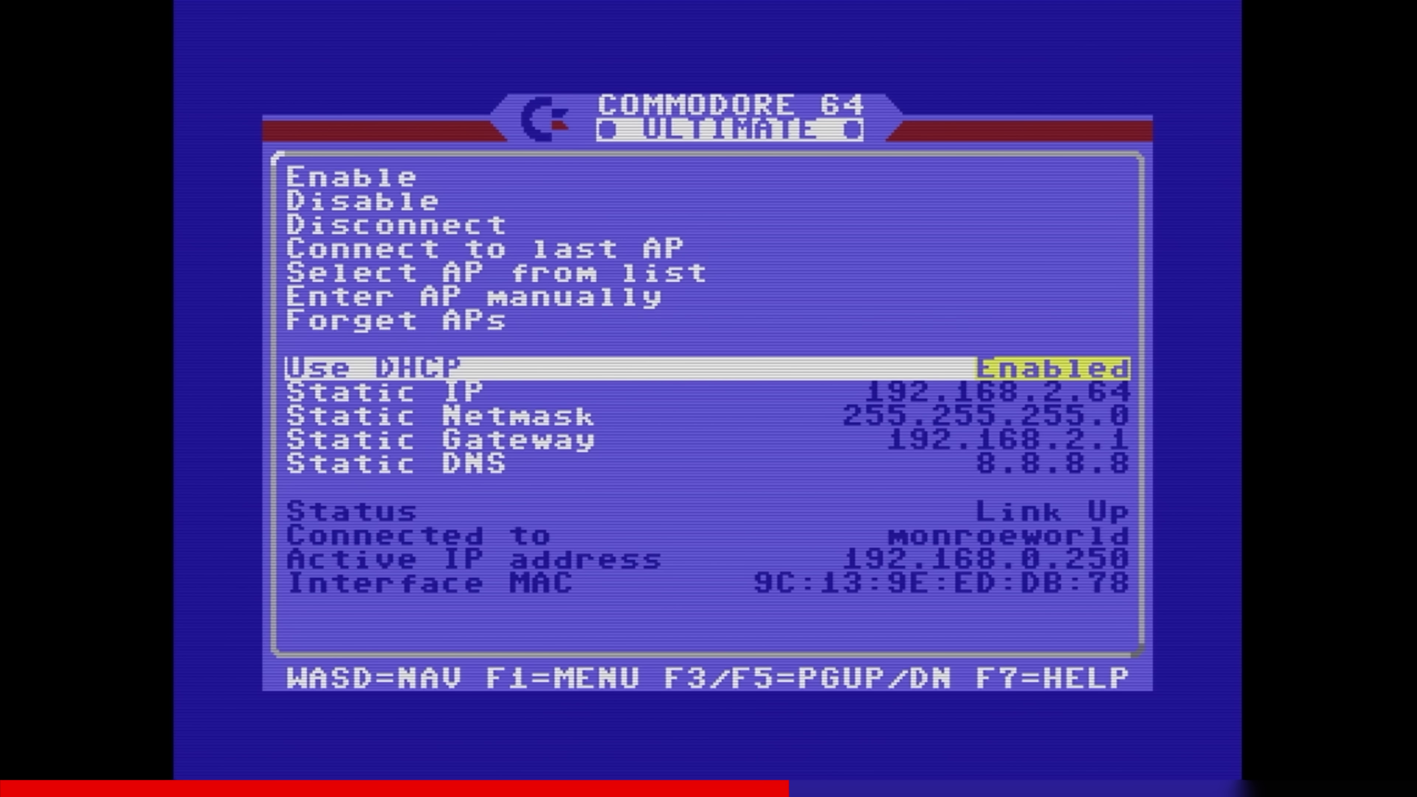
{"action": "key", "text": "Down"}
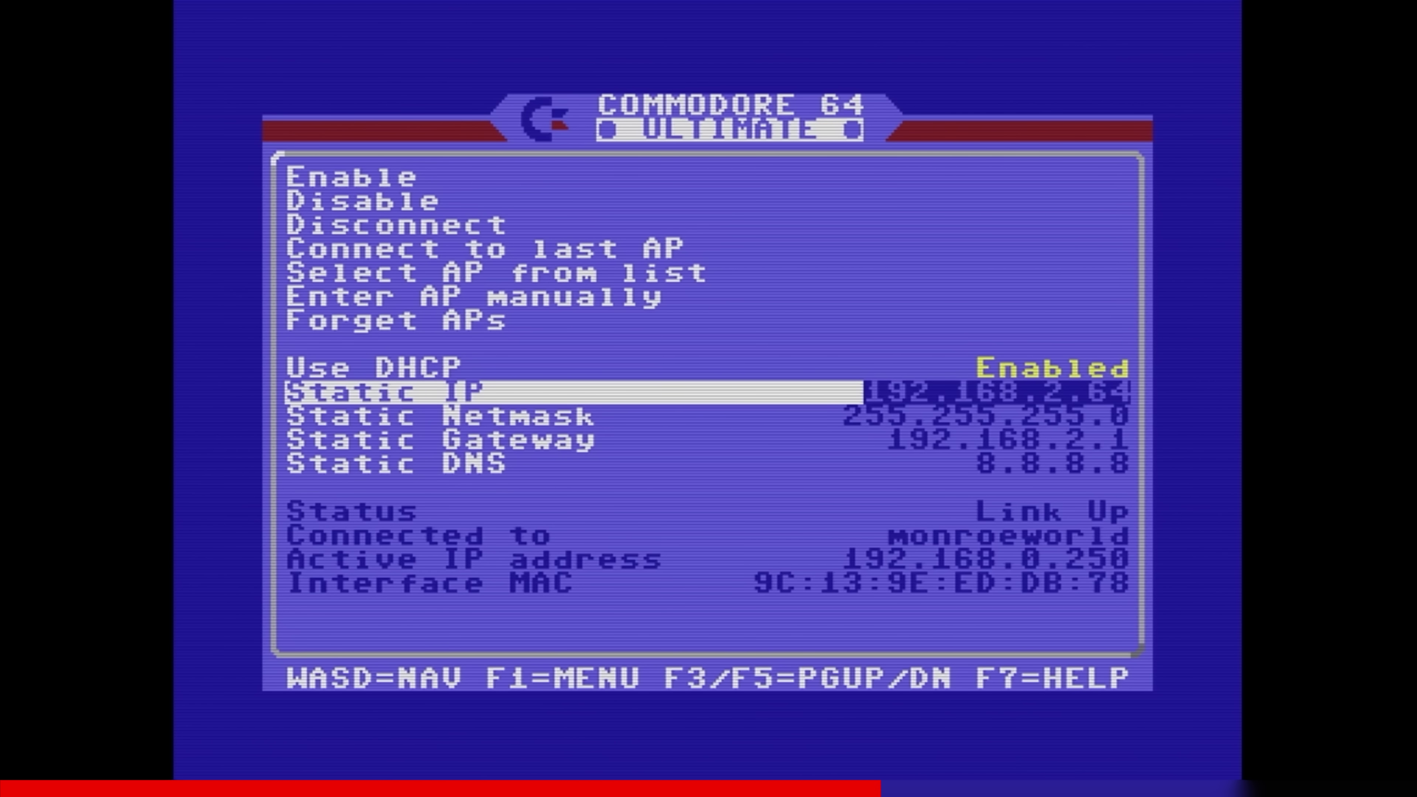
{"action": "key", "text": "Down"}
{"action": "key", "text": "Down"}
{"action": "key", "text": "Down"}
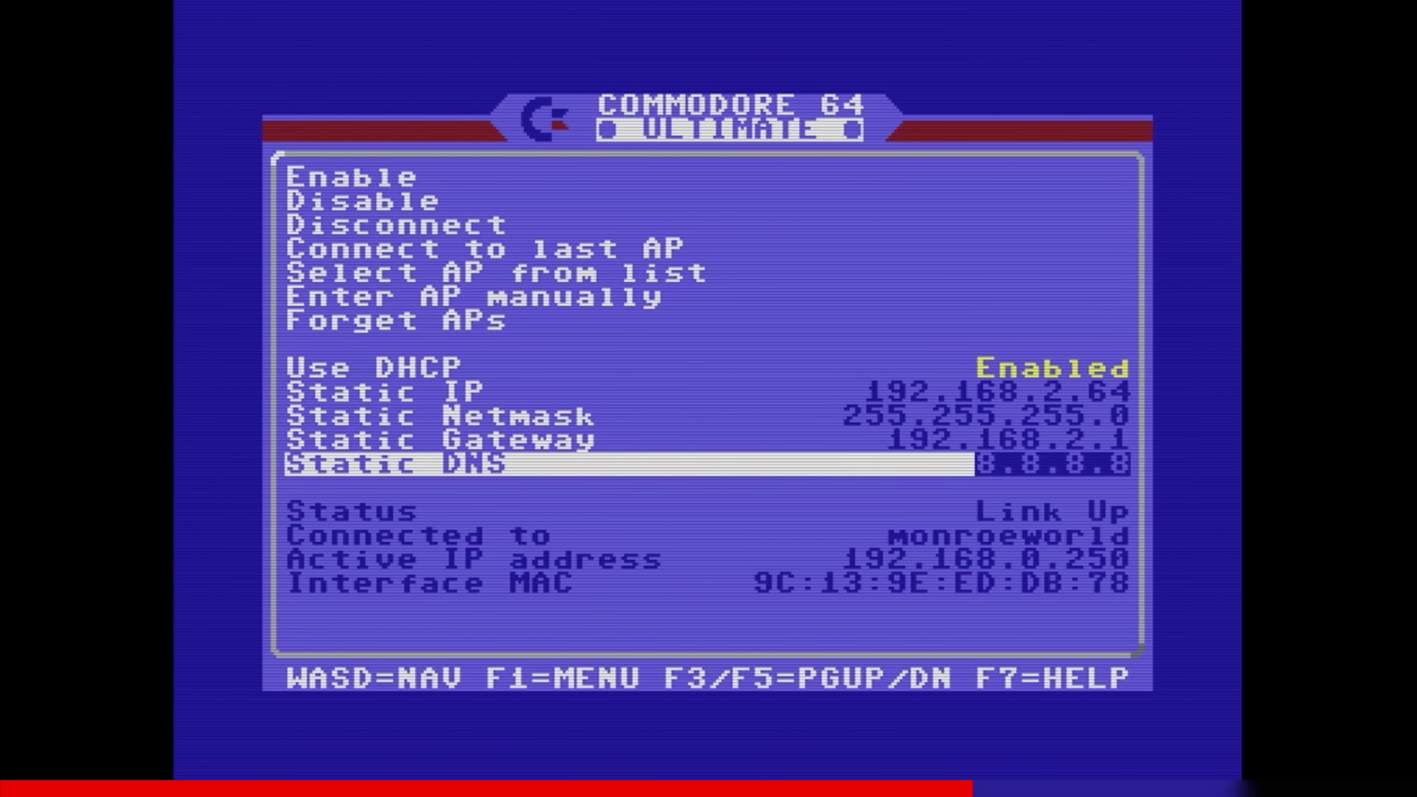
{"action": "key", "text": "Up"}
{"action": "key", "text": "Up"}
{"action": "key", "text": "Up"}
{"action": "key", "text": "Up"}
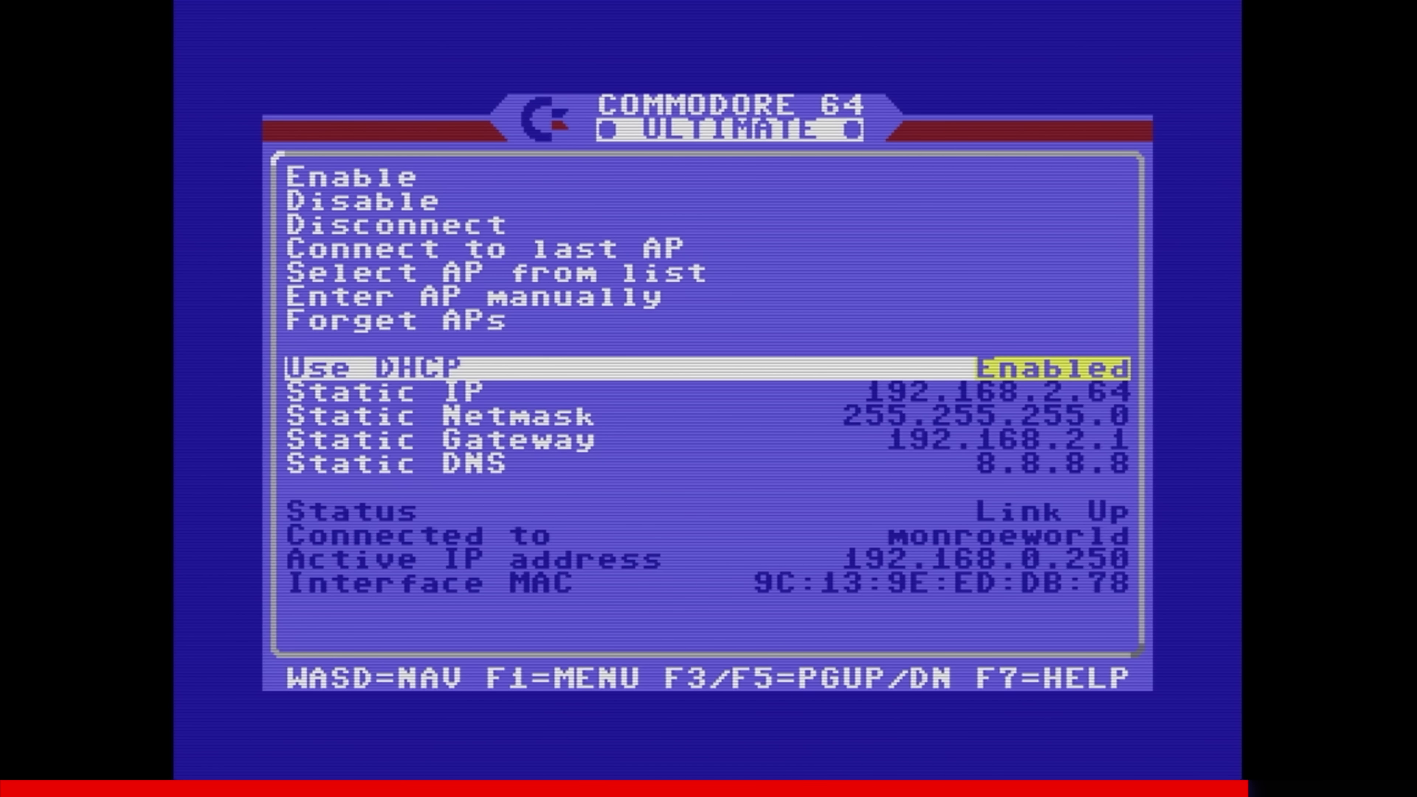
{"action": "key", "text": "Down"}
{"action": "key", "text": "Down"}
{"action": "key", "text": "Down"}
{"action": "key", "text": "Down"}
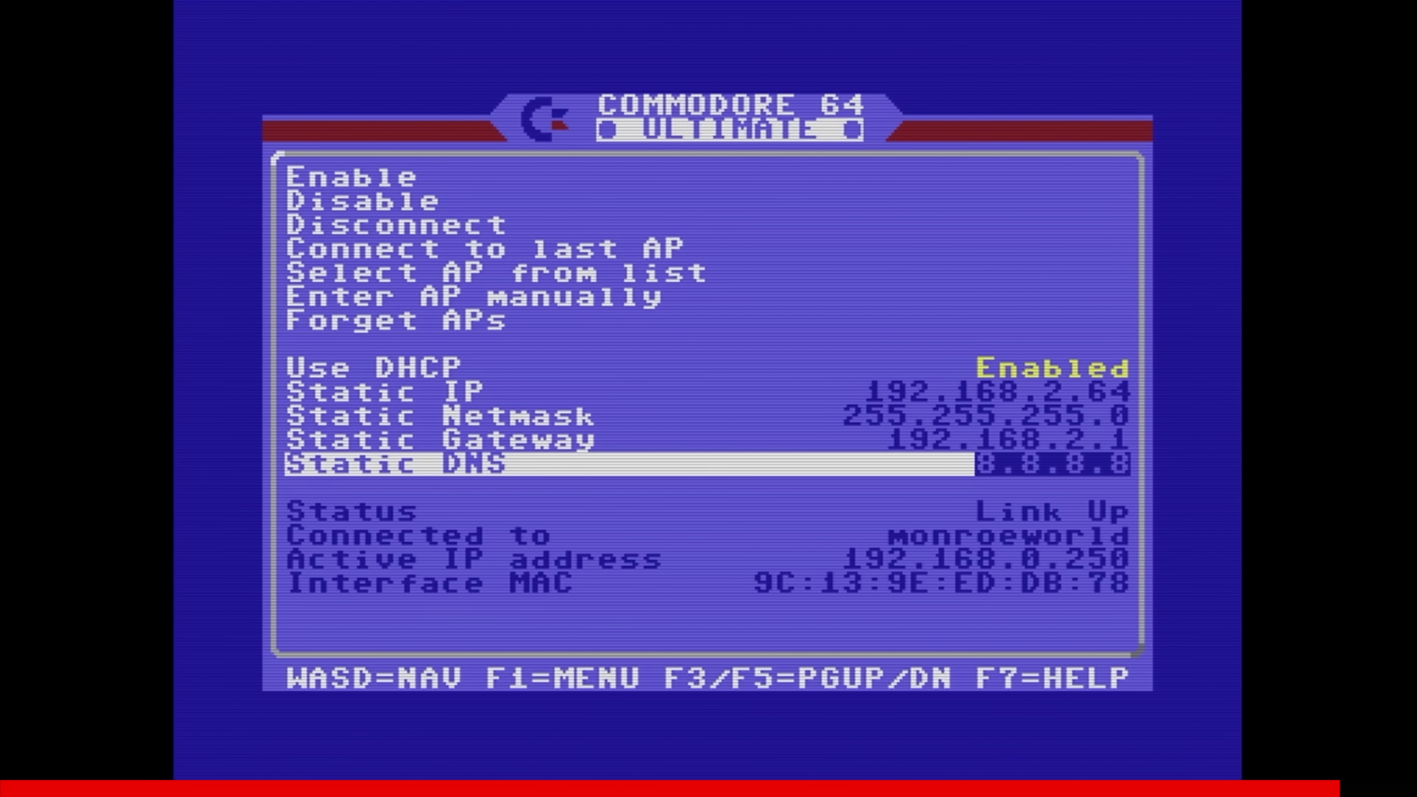
{"action": "key", "text": "Left"}
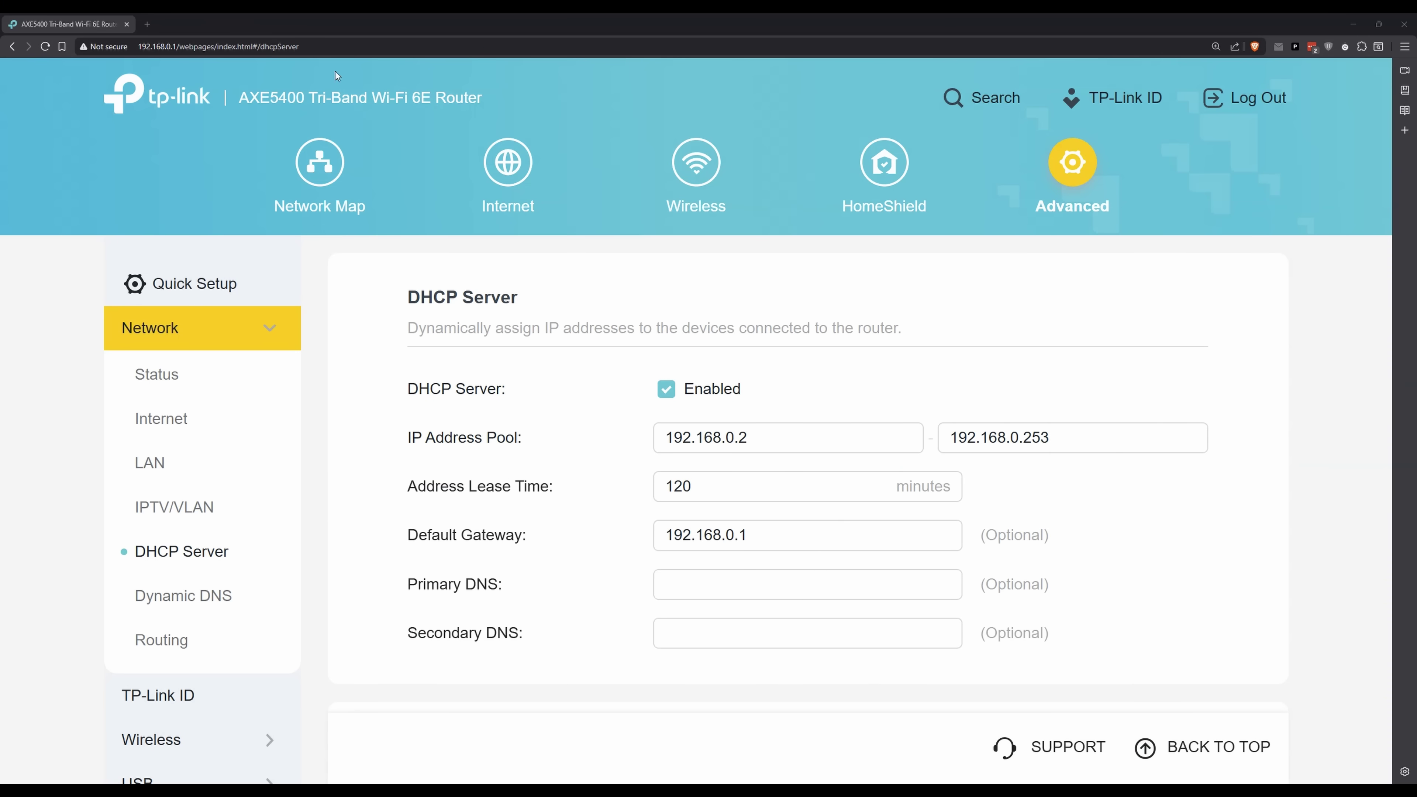
Step: Examine the router's page address, default gateway and IP address pool in the DHCP Server settings
{"action": "left_click", "coordinate": [111, 47]}
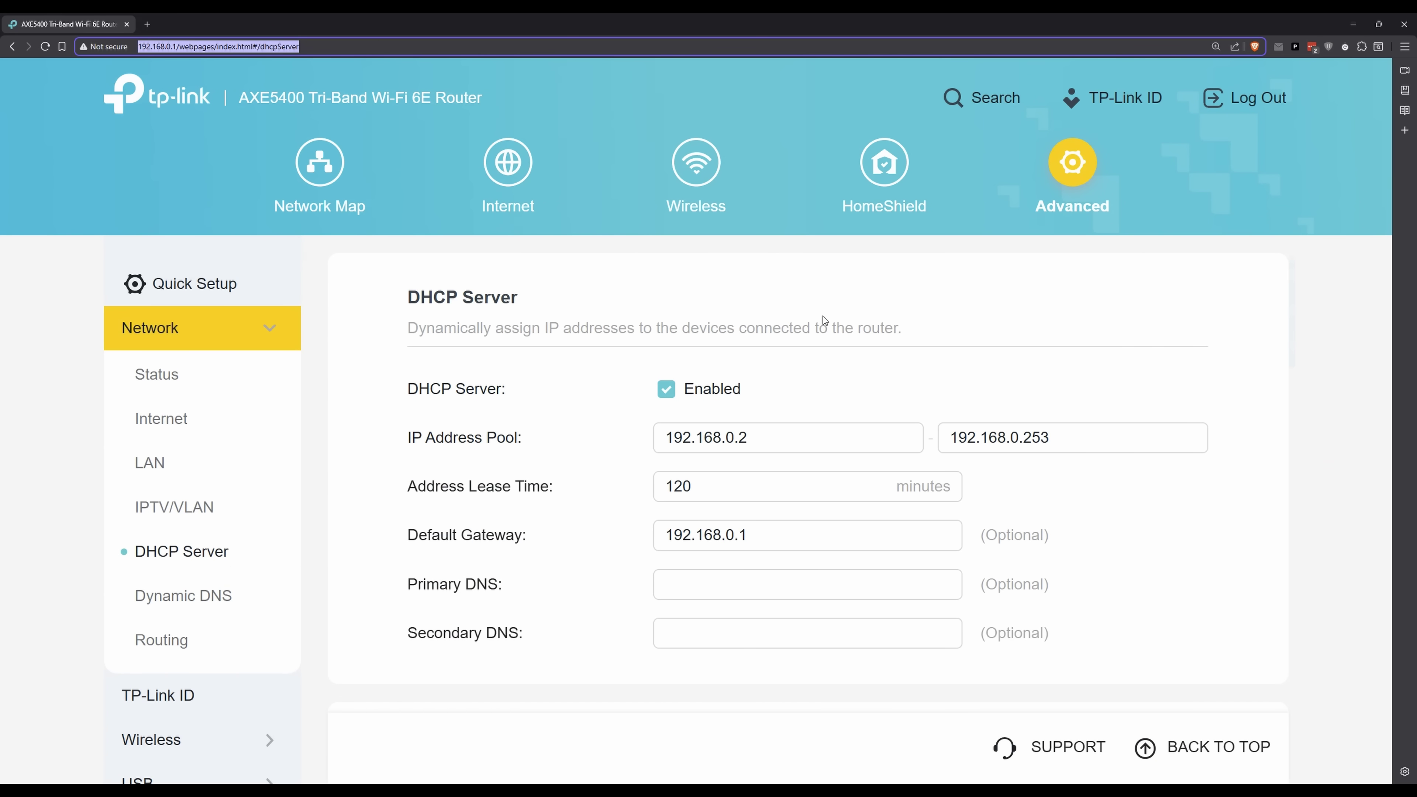
{"action": "scroll", "coordinate": [822, 316], "scroll_direction": "down", "scroll_amount": 1}
{"action": "left_click_drag", "start_coordinate": [750, 479], "coordinate": [652, 479]}
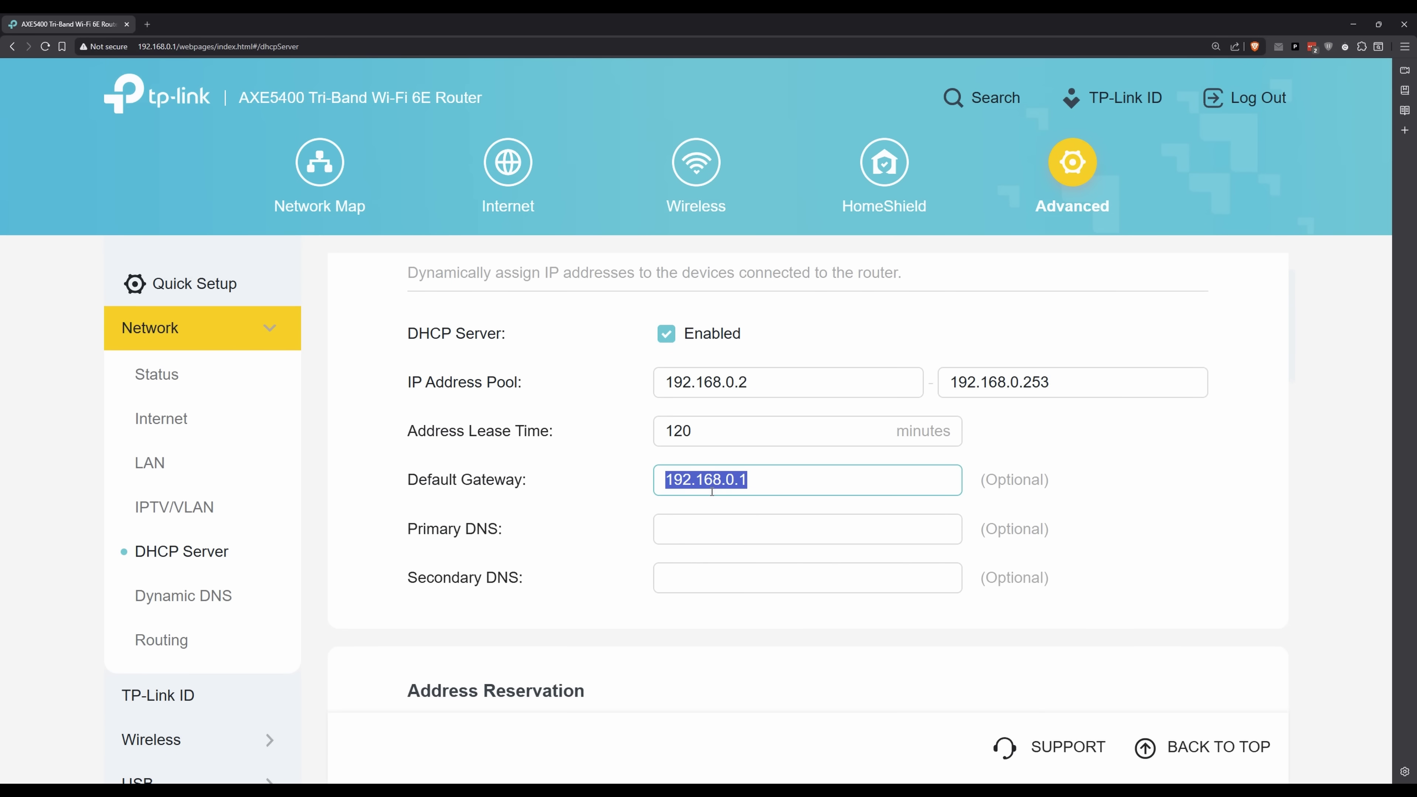
{"action": "left_click", "coordinate": [805, 385]}
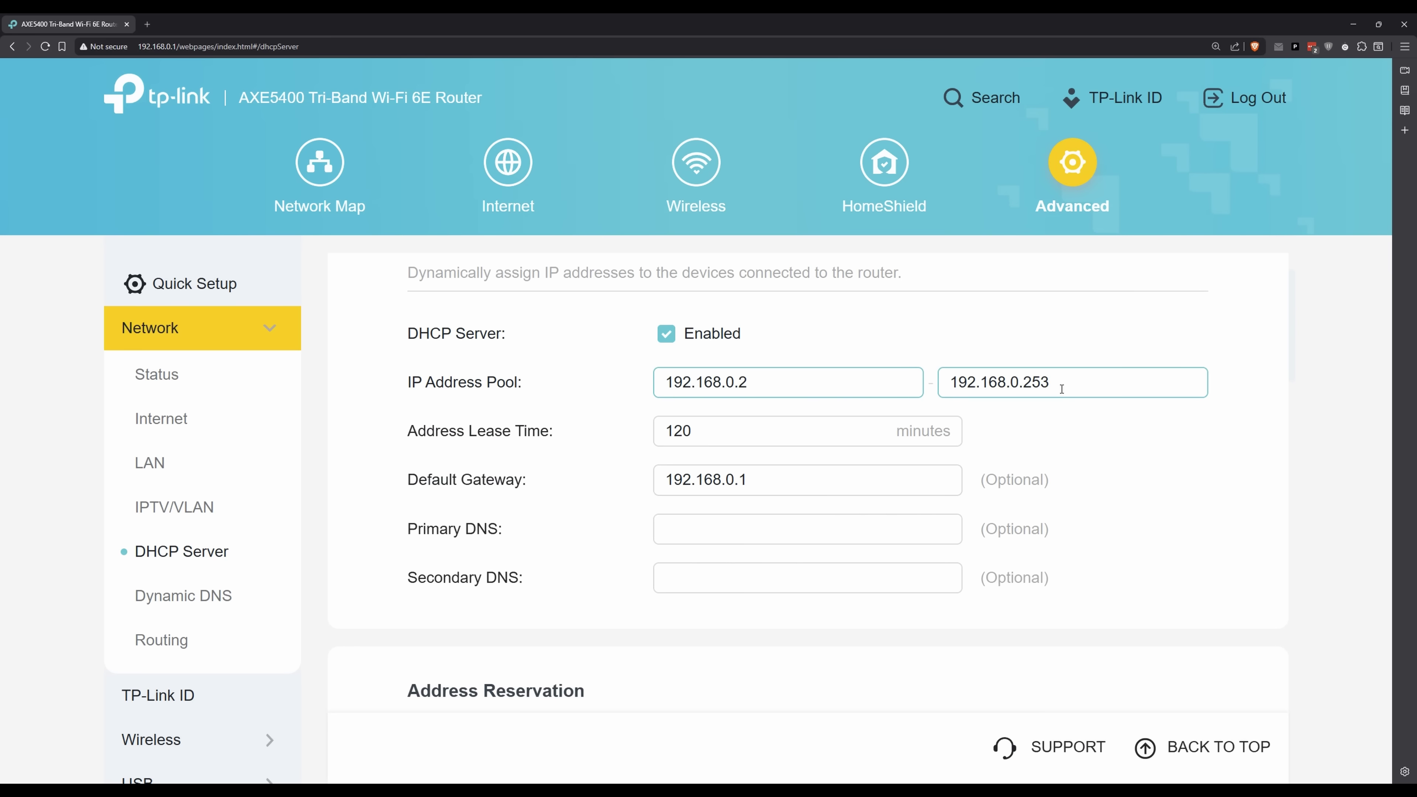
Step: Find the C64-Ultimate entry in the router's Address Reservation list and highlight its reserved IP address
{"action": "scroll", "coordinate": [1061, 385], "scroll_direction": "down", "scroll_amount": 1}
{"action": "scroll", "coordinate": [1062, 389], "scroll_direction": "down", "scroll_amount": 8}
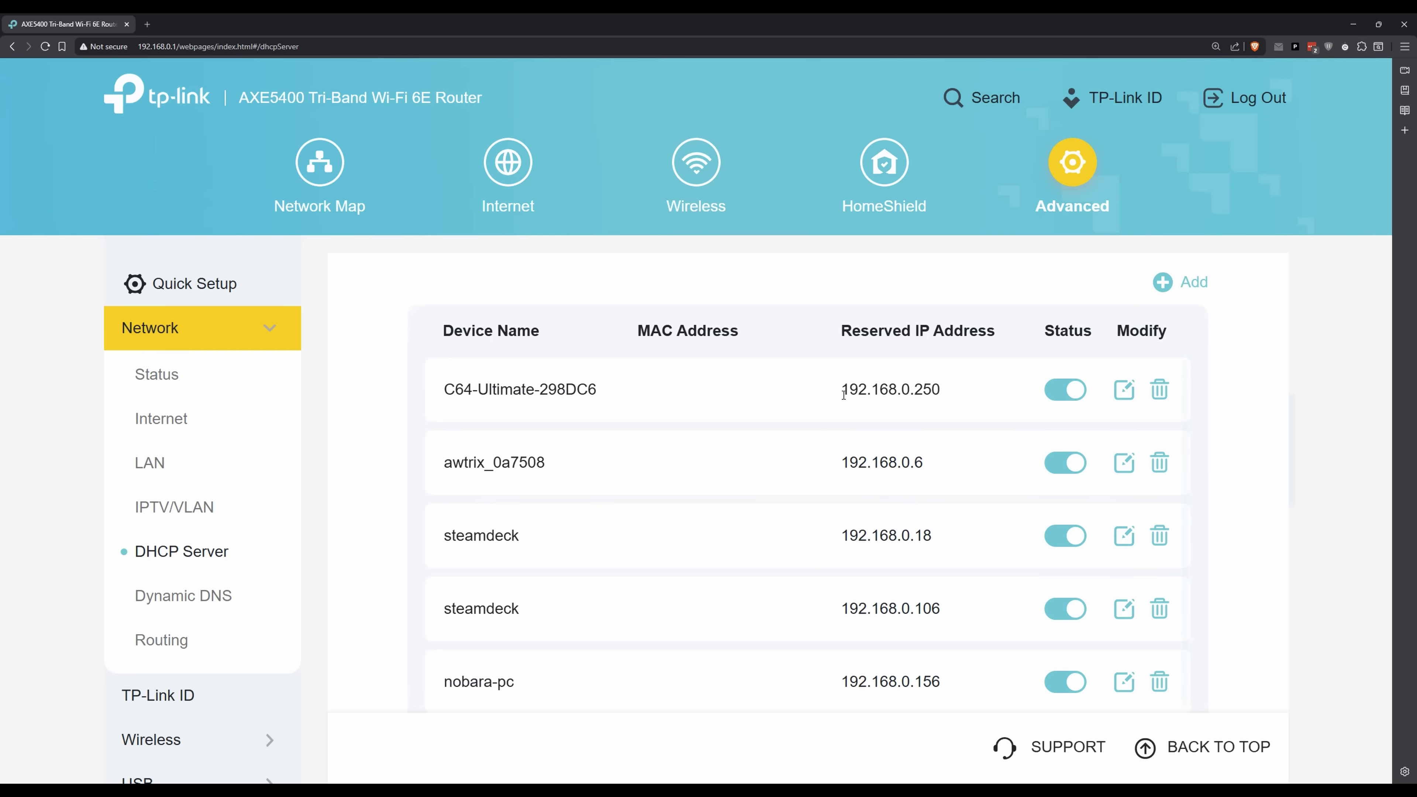
{"action": "left_click_drag", "start_coordinate": [943, 389], "coordinate": [843, 393]}
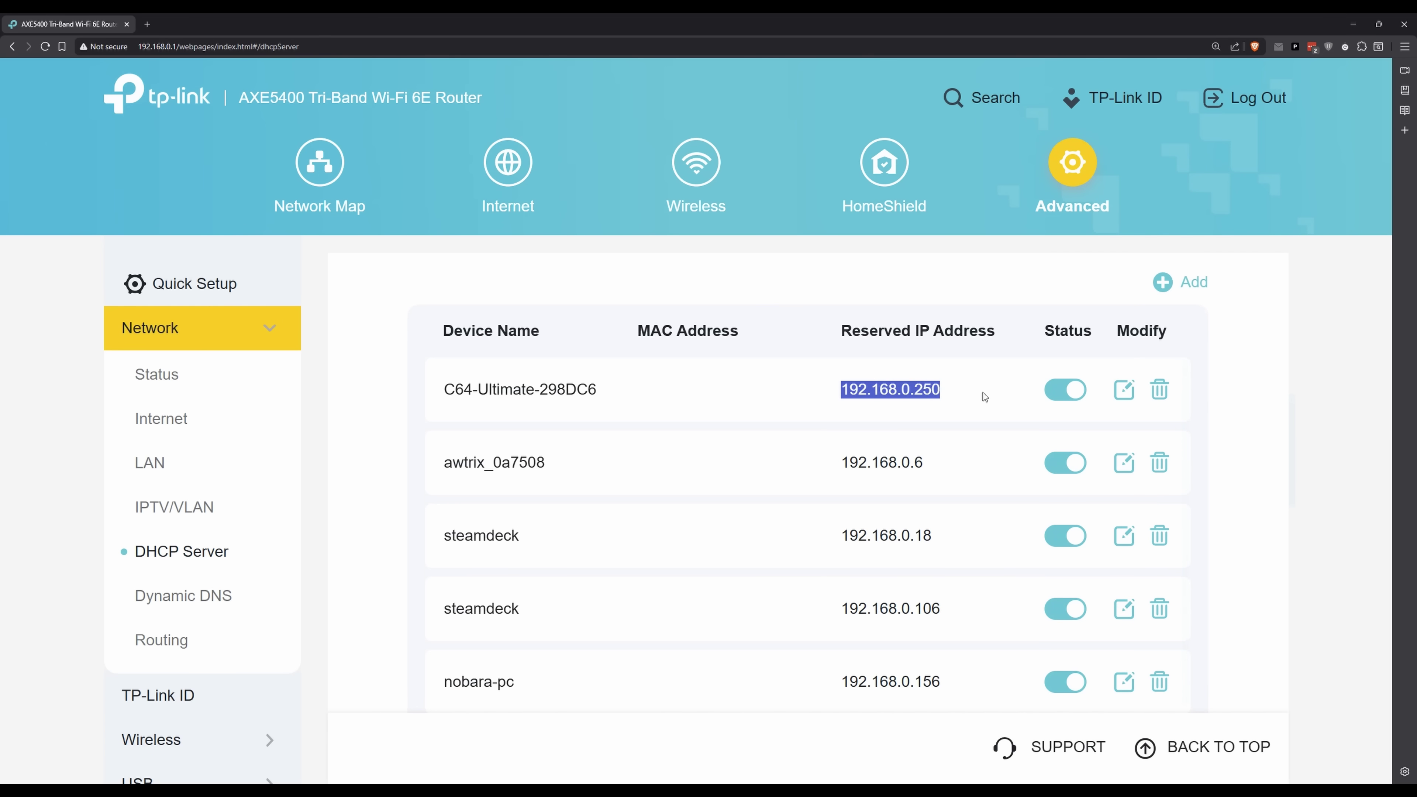
{"action": "left_click_drag", "start_coordinate": [834, 384], "coordinate": [963, 392]}
{"action": "left_click", "coordinate": [873, 403]}
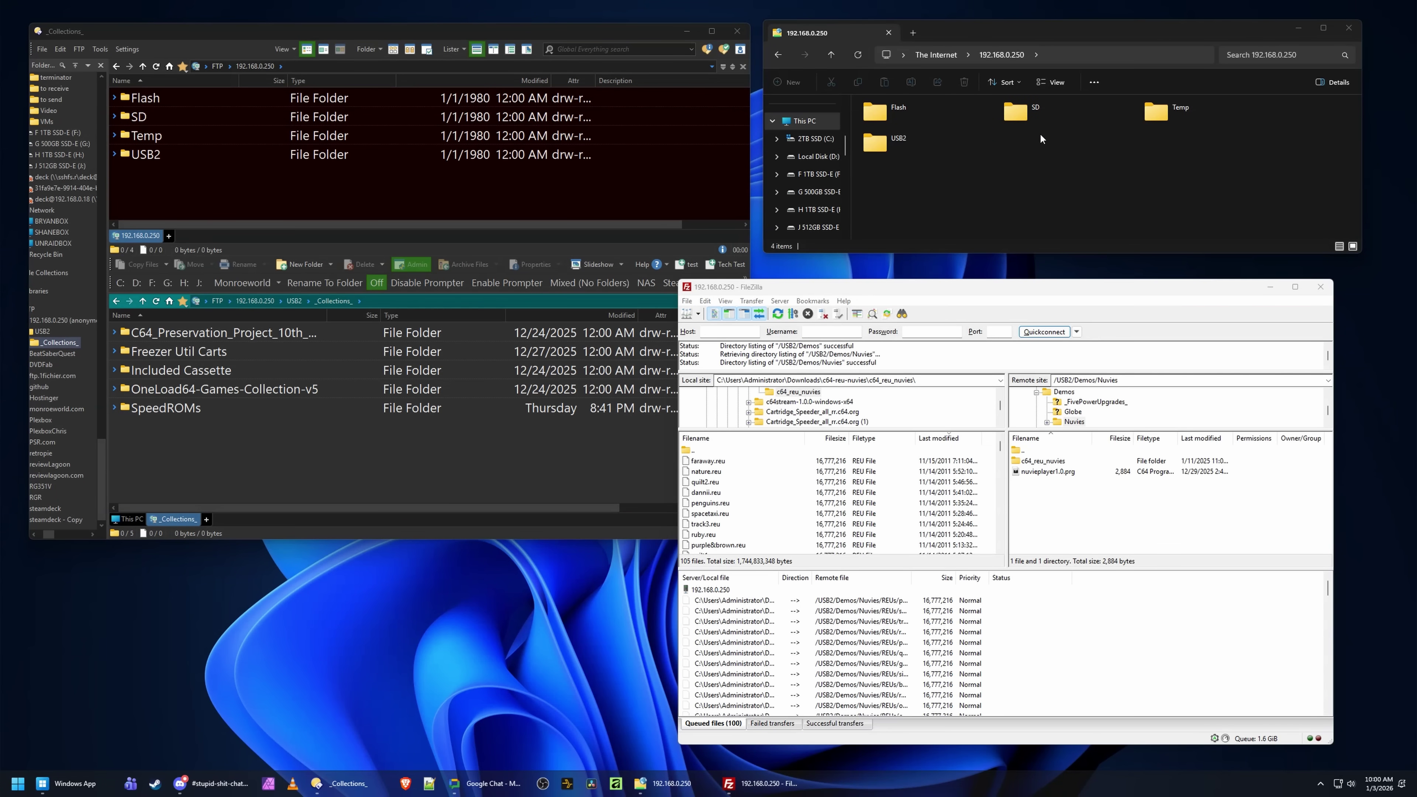
Step: Look at the FTP root of 192.168.0.250 in both file managers and select its address in Windows File Explorer
{"action": "left_click", "coordinate": [429, 215]}
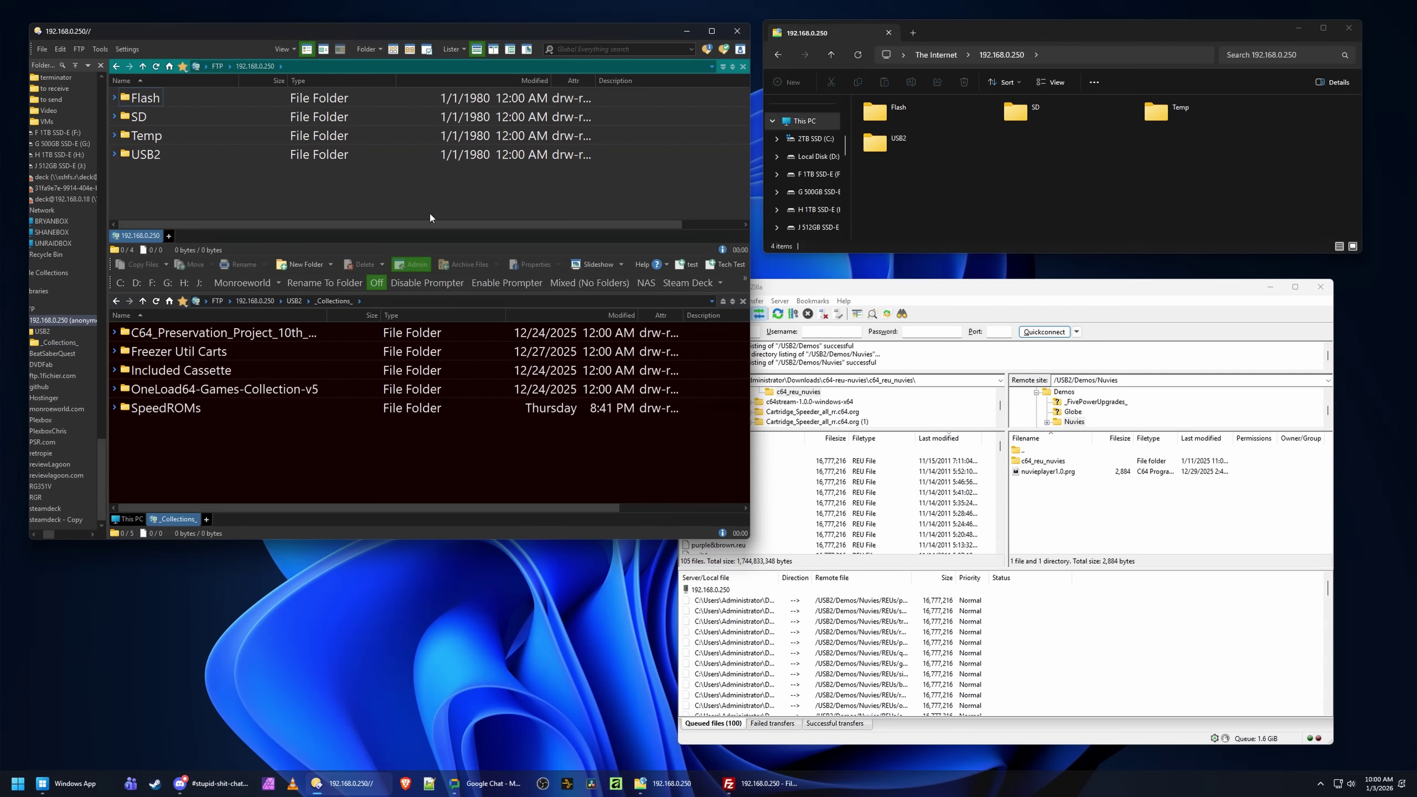
{"action": "left_click", "coordinate": [953, 173]}
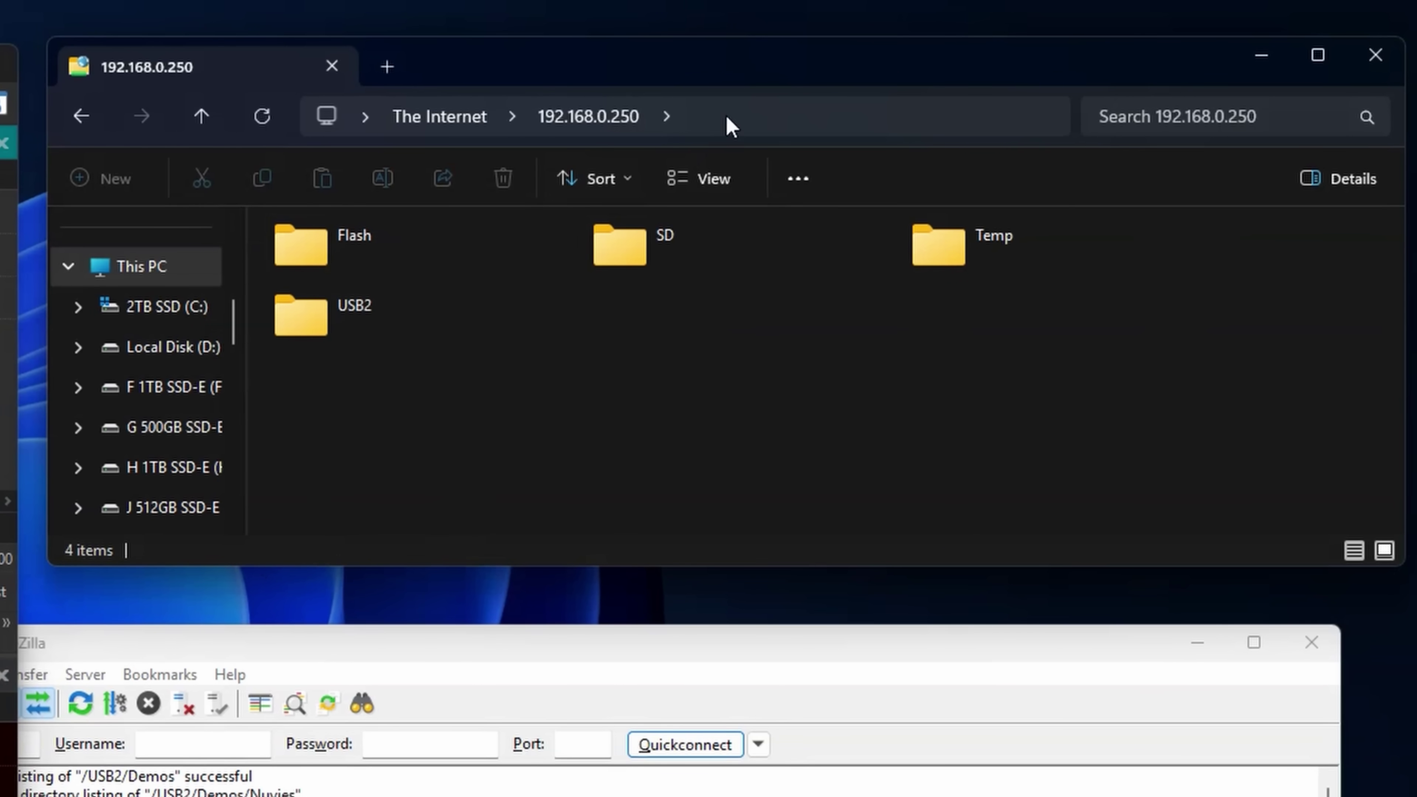
{"action": "left_click", "coordinate": [731, 125]}
{"action": "left_click_drag", "start_coordinate": [469, 120], "coordinate": [168, 142]}
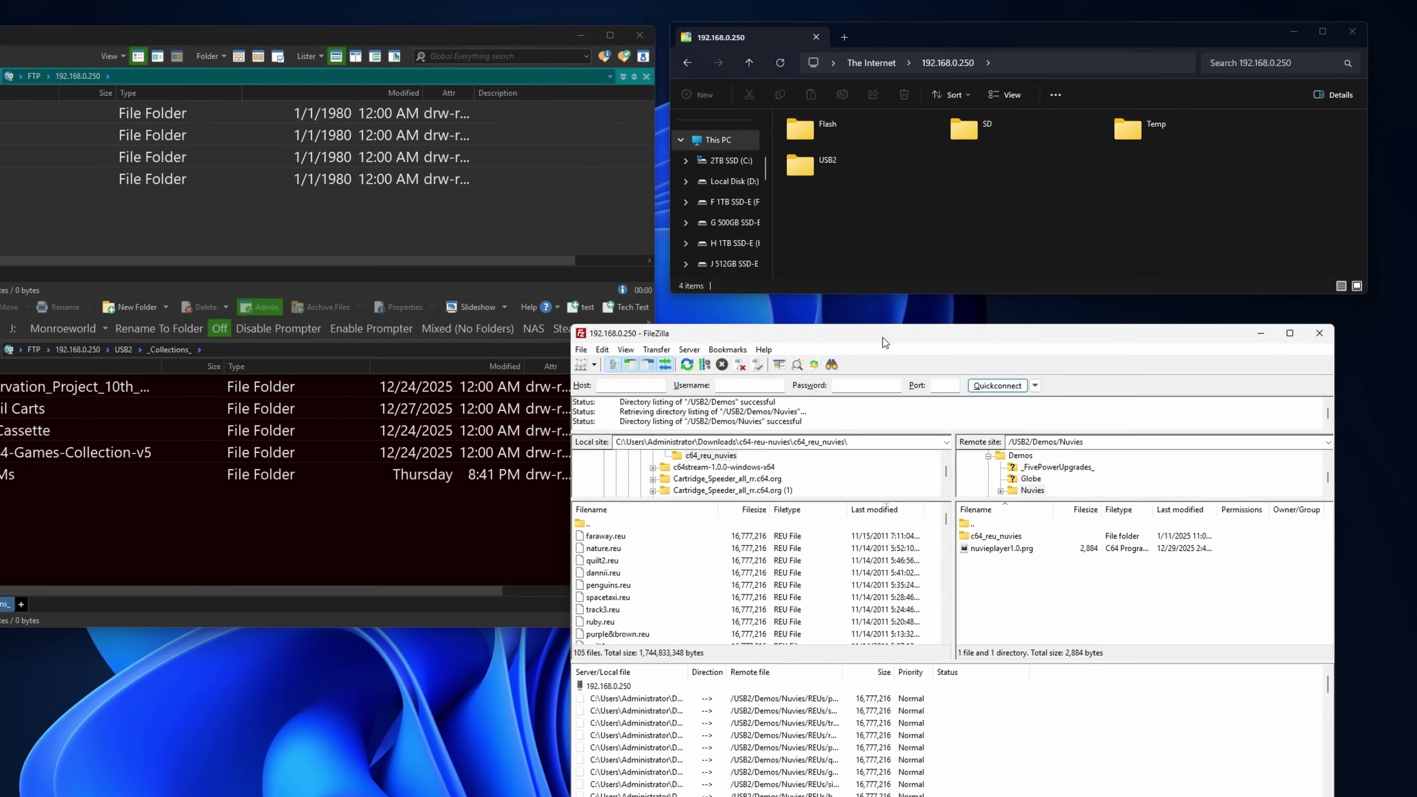
Step: In FileZilla, open the c64_reu_nuvies folder inside the remote directory /USB2/Demos/Nuvies
{"action": "left_click", "coordinate": [5, 654]}
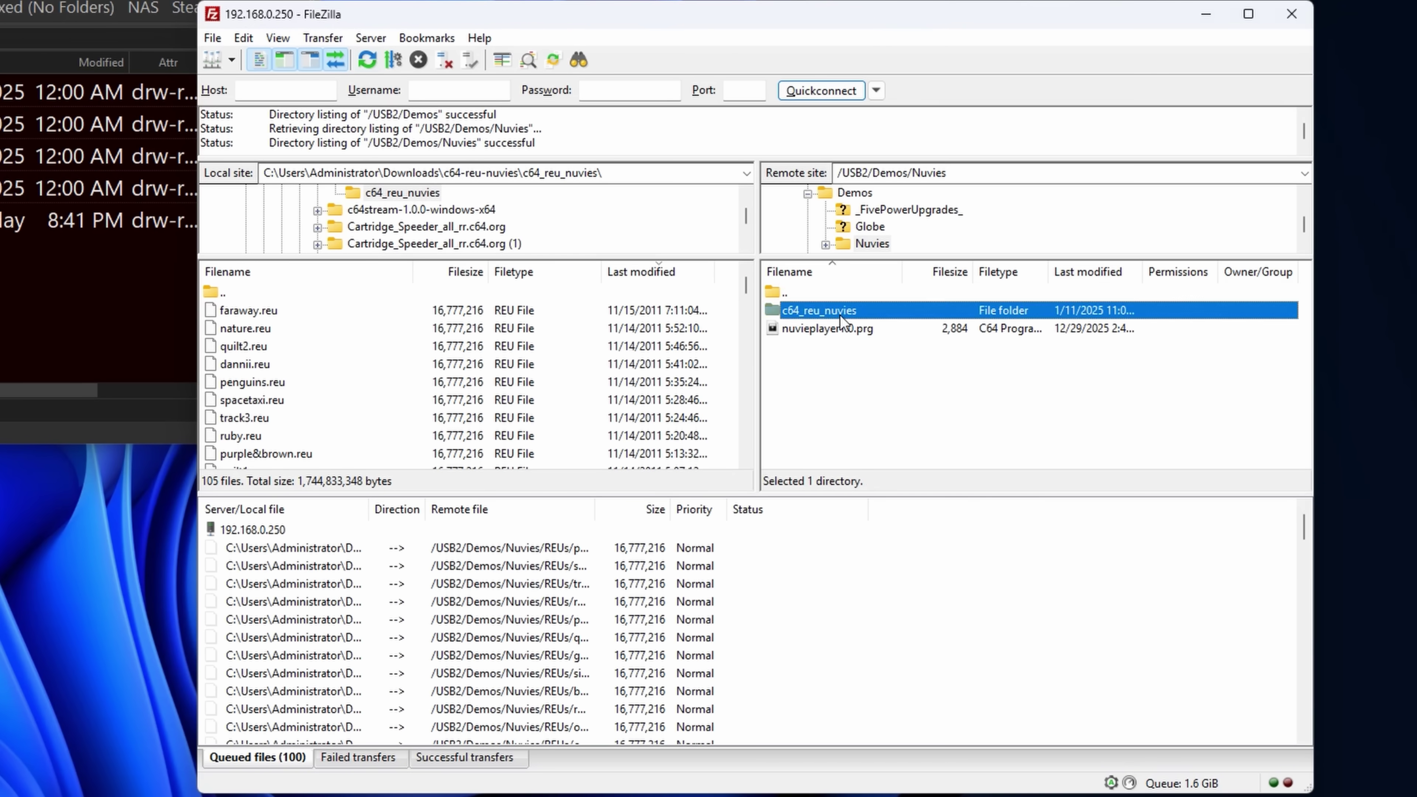
{"action": "double_click", "coordinate": [841, 311]}
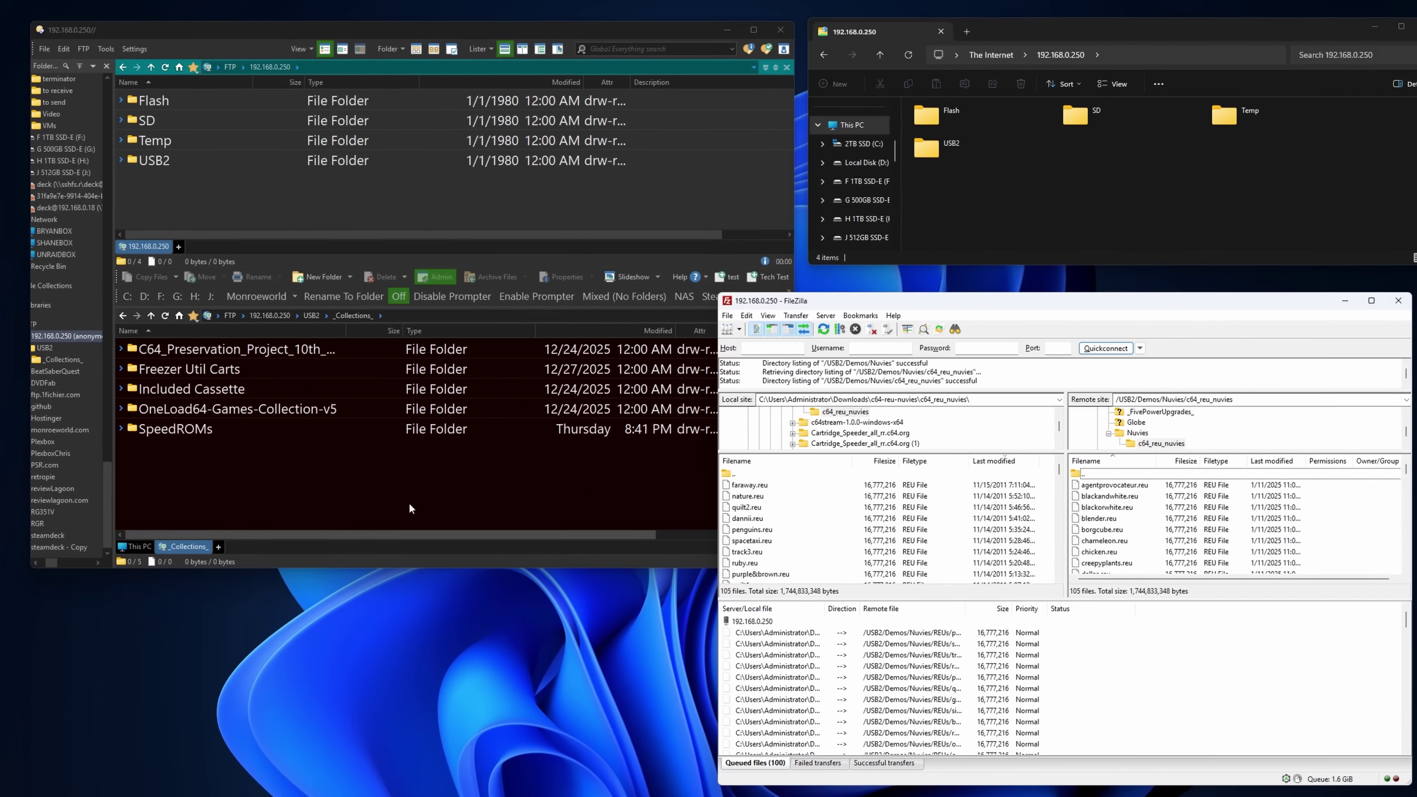
Step: Switch to the dual-pane file manager, go to USB2 through the C64 shortcut and open the Christmas folder
{"action": "left_click", "coordinate": [321, 430]}
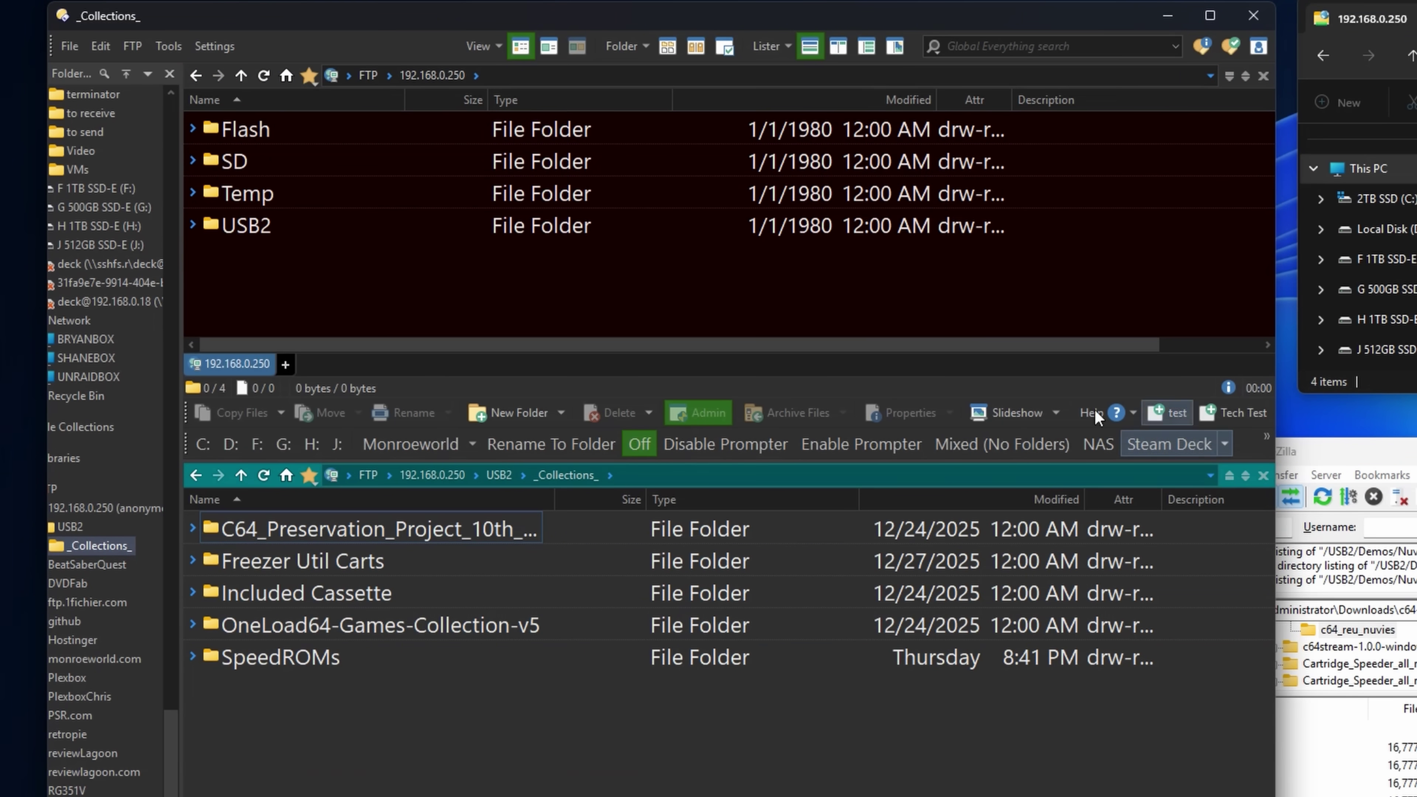
{"action": "left_click", "coordinate": [518, 74]}
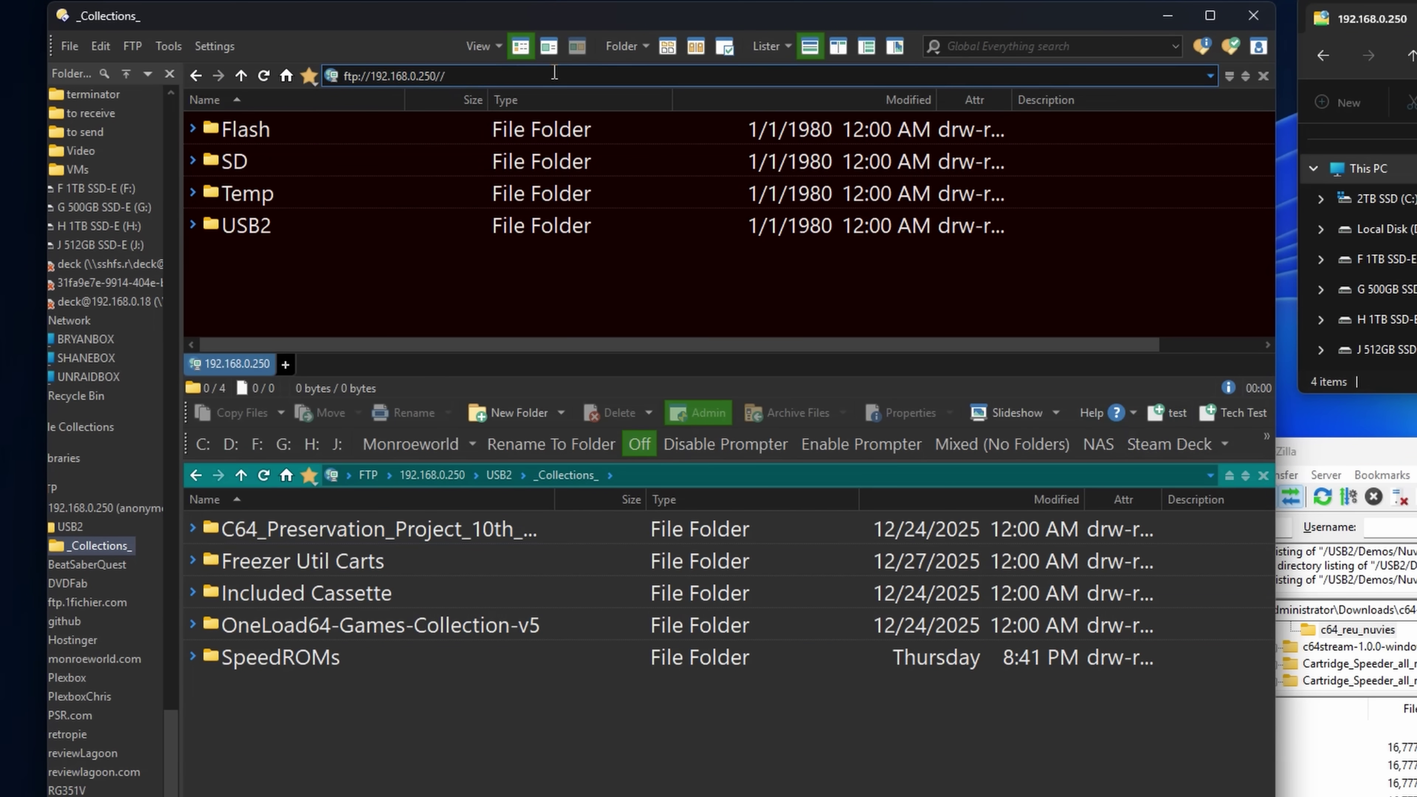
{"action": "left_click", "coordinate": [1267, 436]}
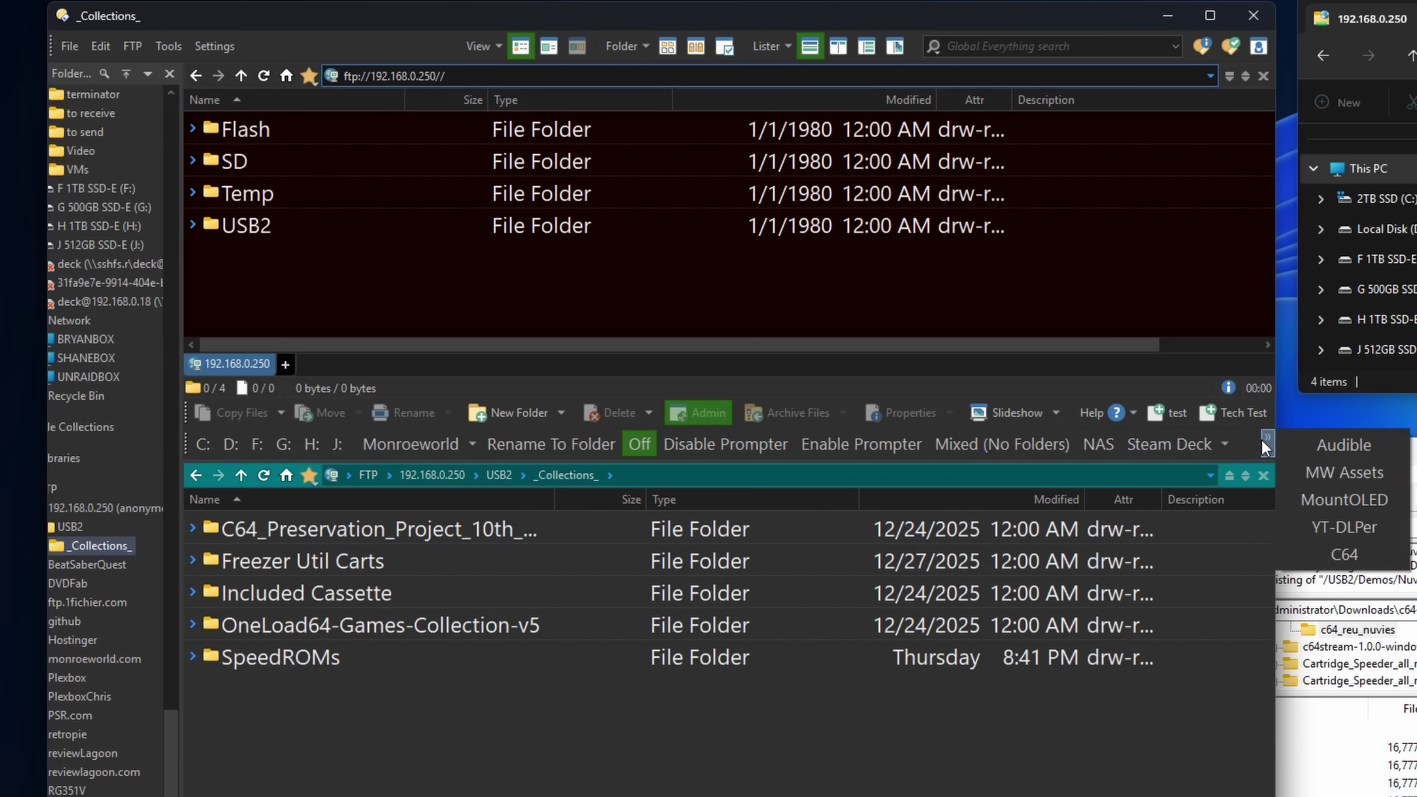
{"action": "left_click", "coordinate": [1327, 557]}
{"action": "double_click", "coordinate": [244, 625]}
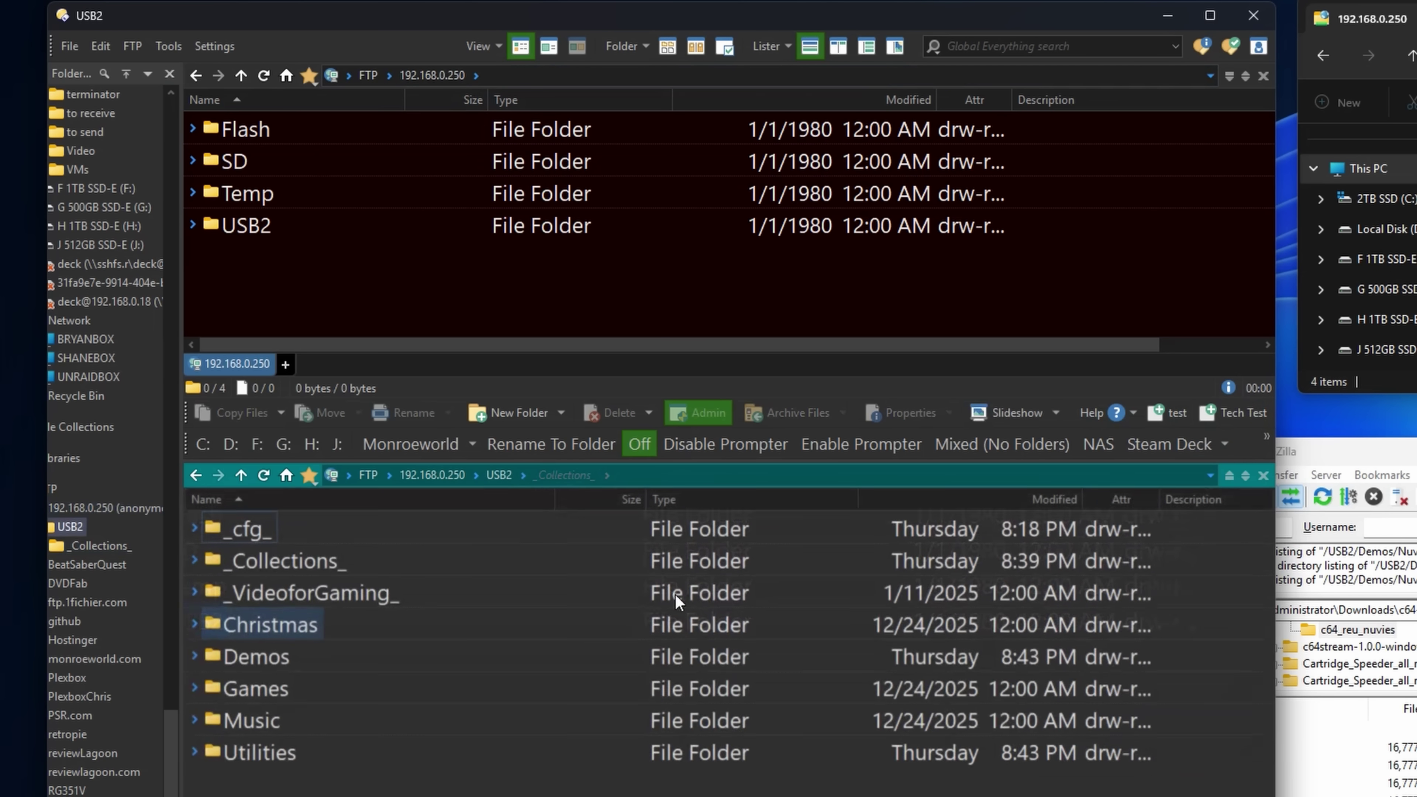
{"action": "double_click", "coordinate": [300, 639]}
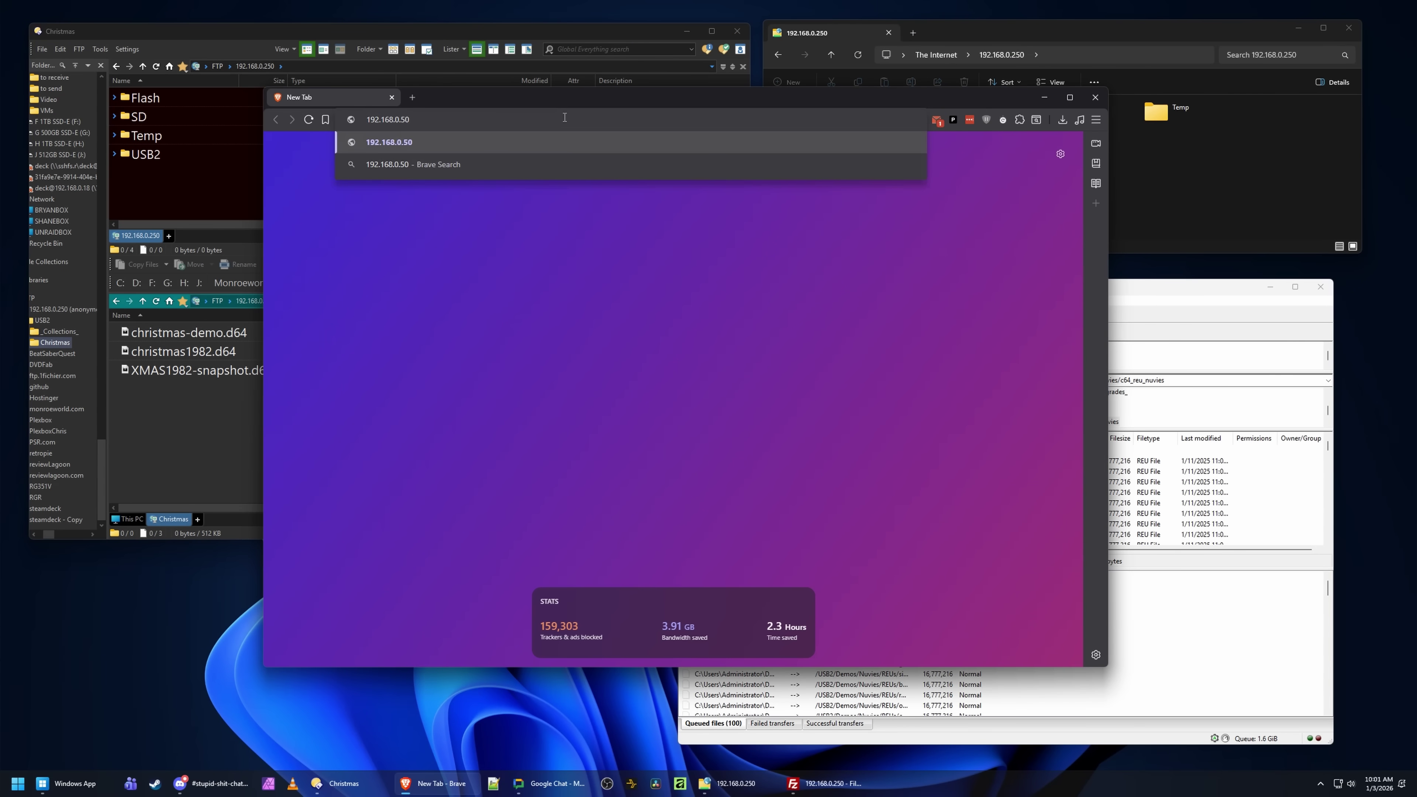
Step: Switch to the Brave browser, load the C64 Ultimate web page at 192.168.0.250 and bring up the SidPlayer page
{"action": "type", "text": "50"}
{"action": "key", "text": "Return"}
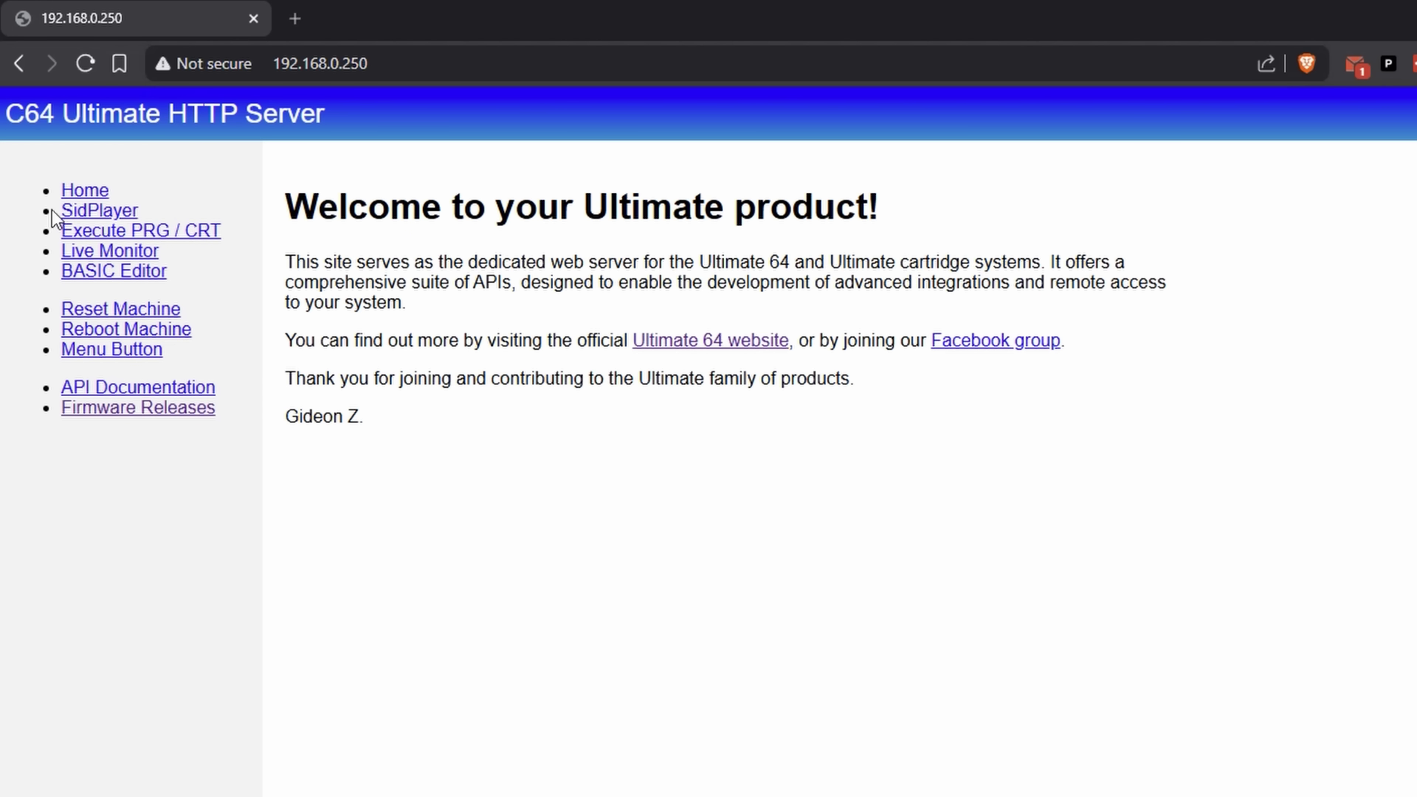
{"action": "left_click", "coordinate": [111, 211]}
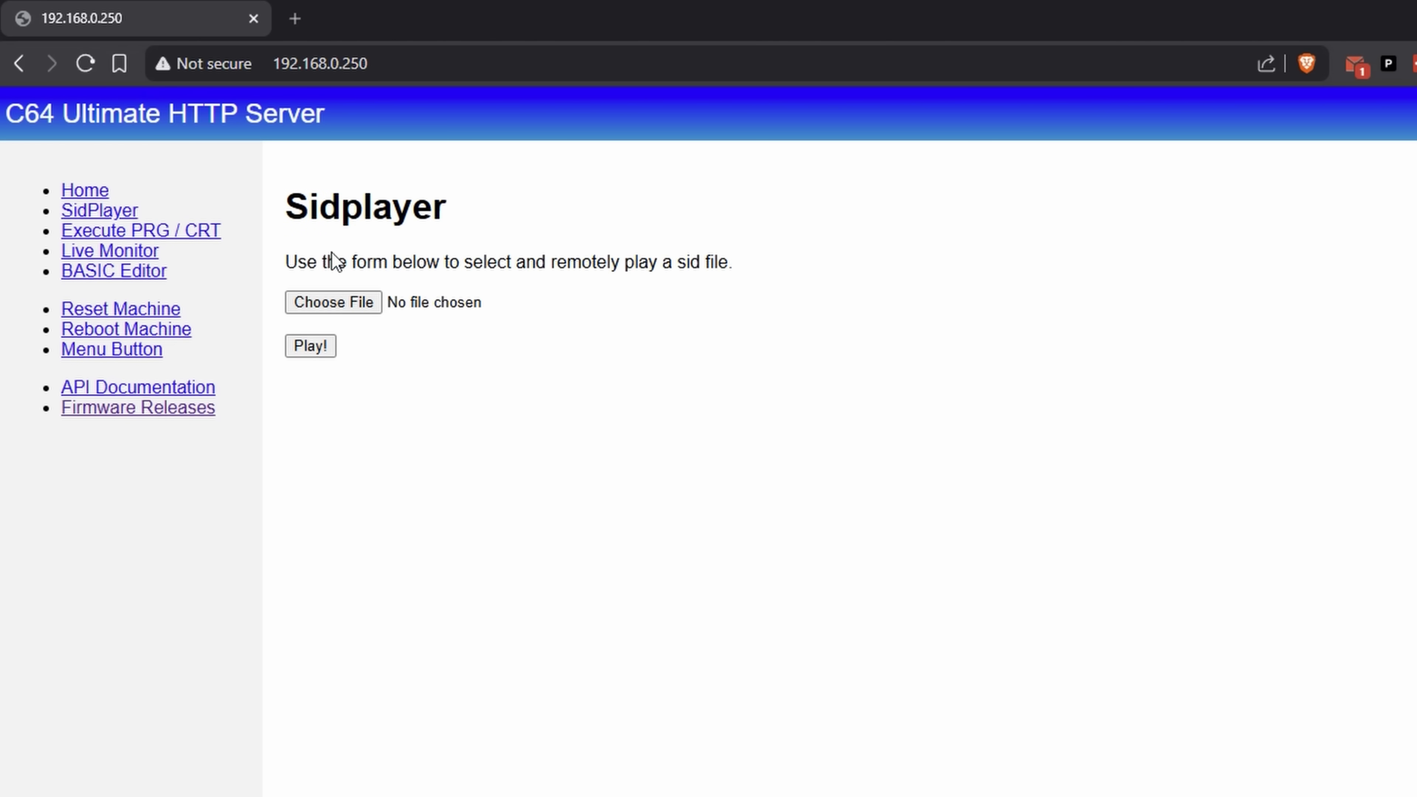
{"action": "left_click_drag", "start_coordinate": [748, 261], "coordinate": [268, 270]}
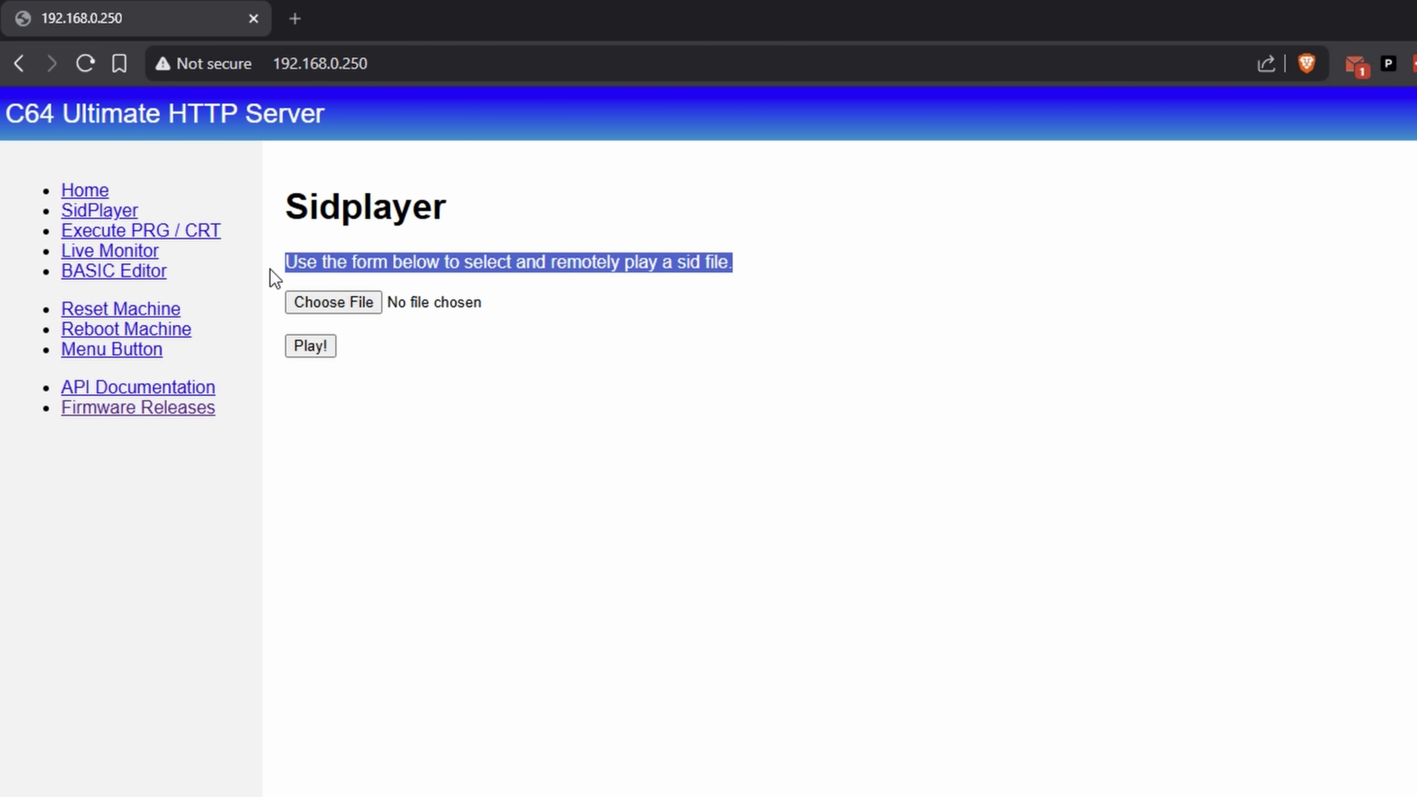
Step: Choose the file Crazy_Dream.sid in the Sidplayer form and play it remotely
{"action": "left_click", "coordinate": [333, 302]}
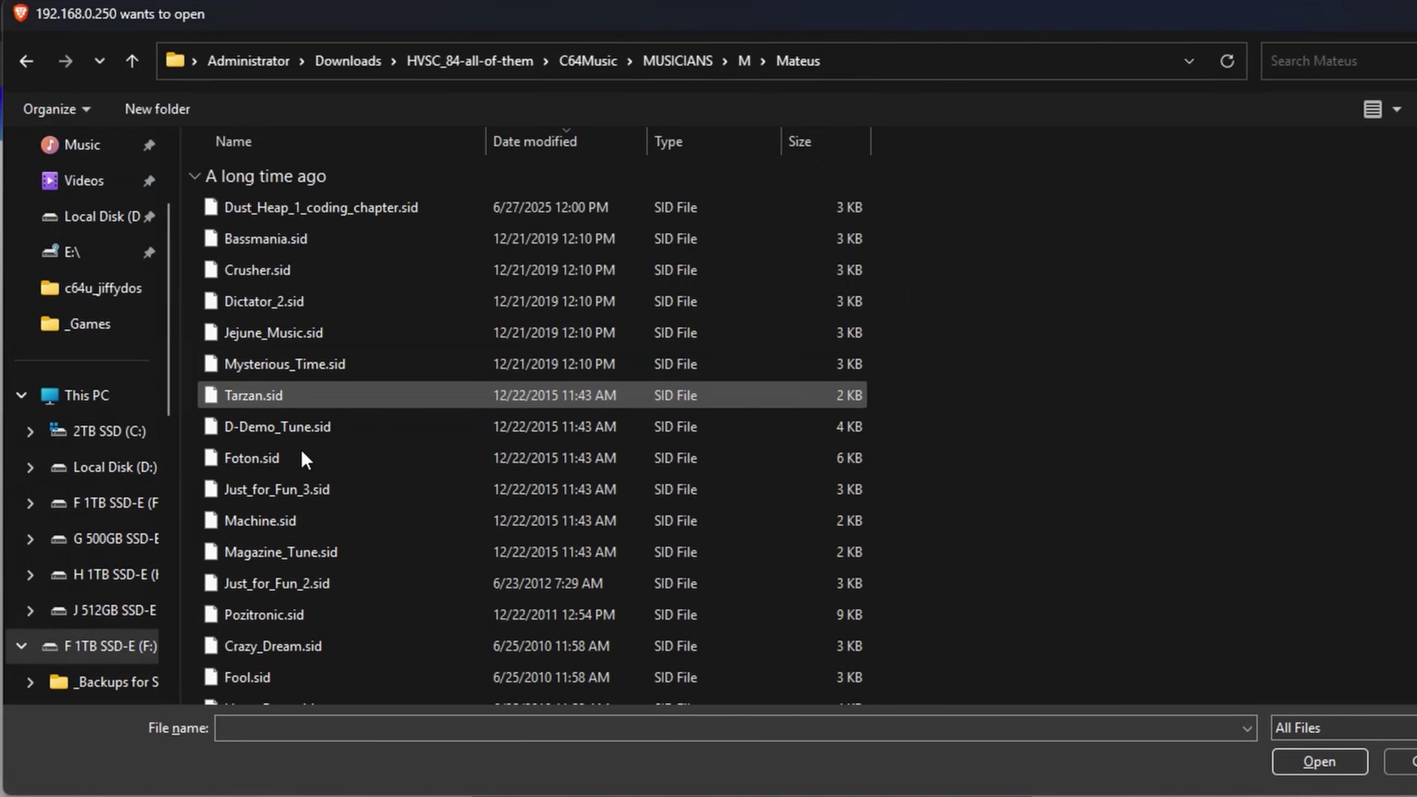
{"action": "double_click", "coordinate": [312, 646]}
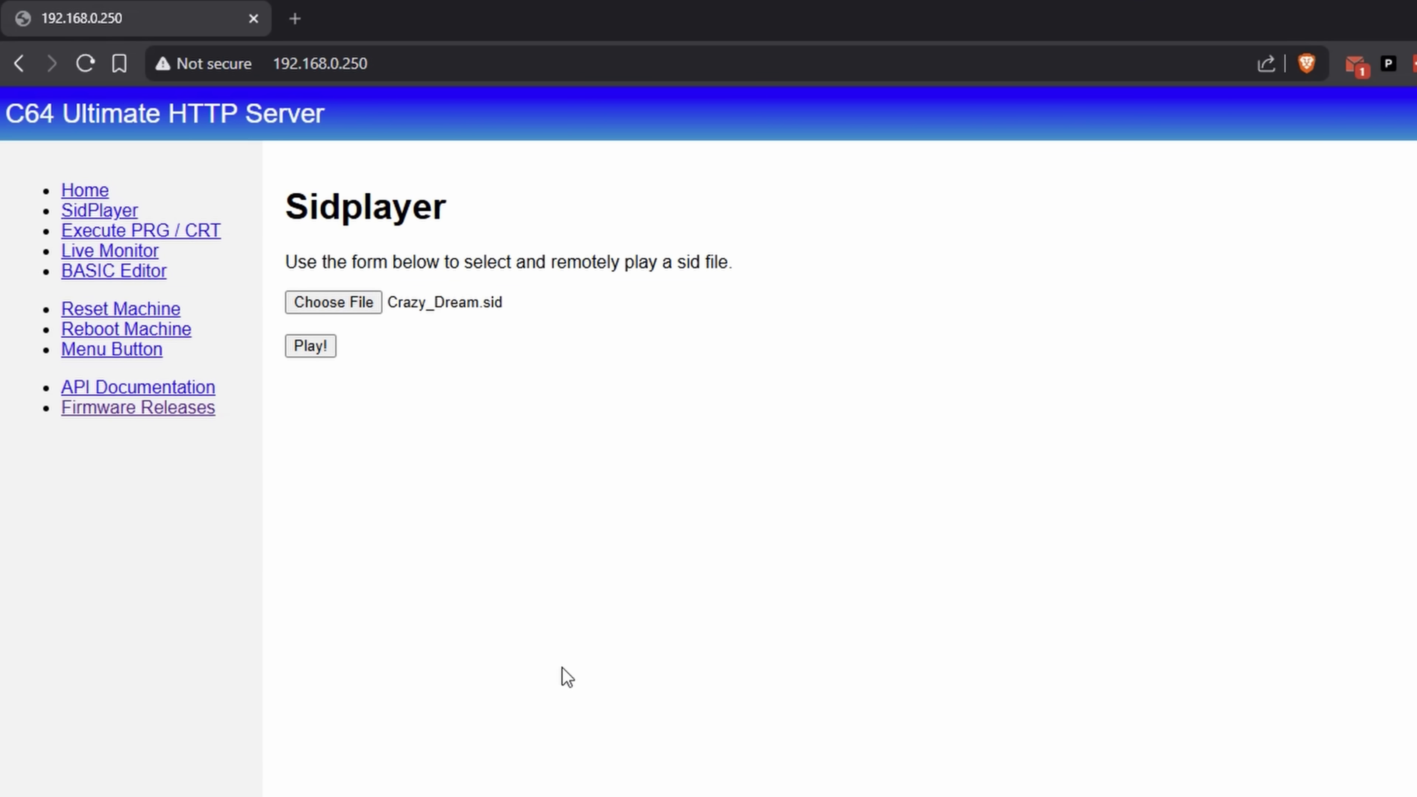
{"action": "left_click", "coordinate": [319, 351]}
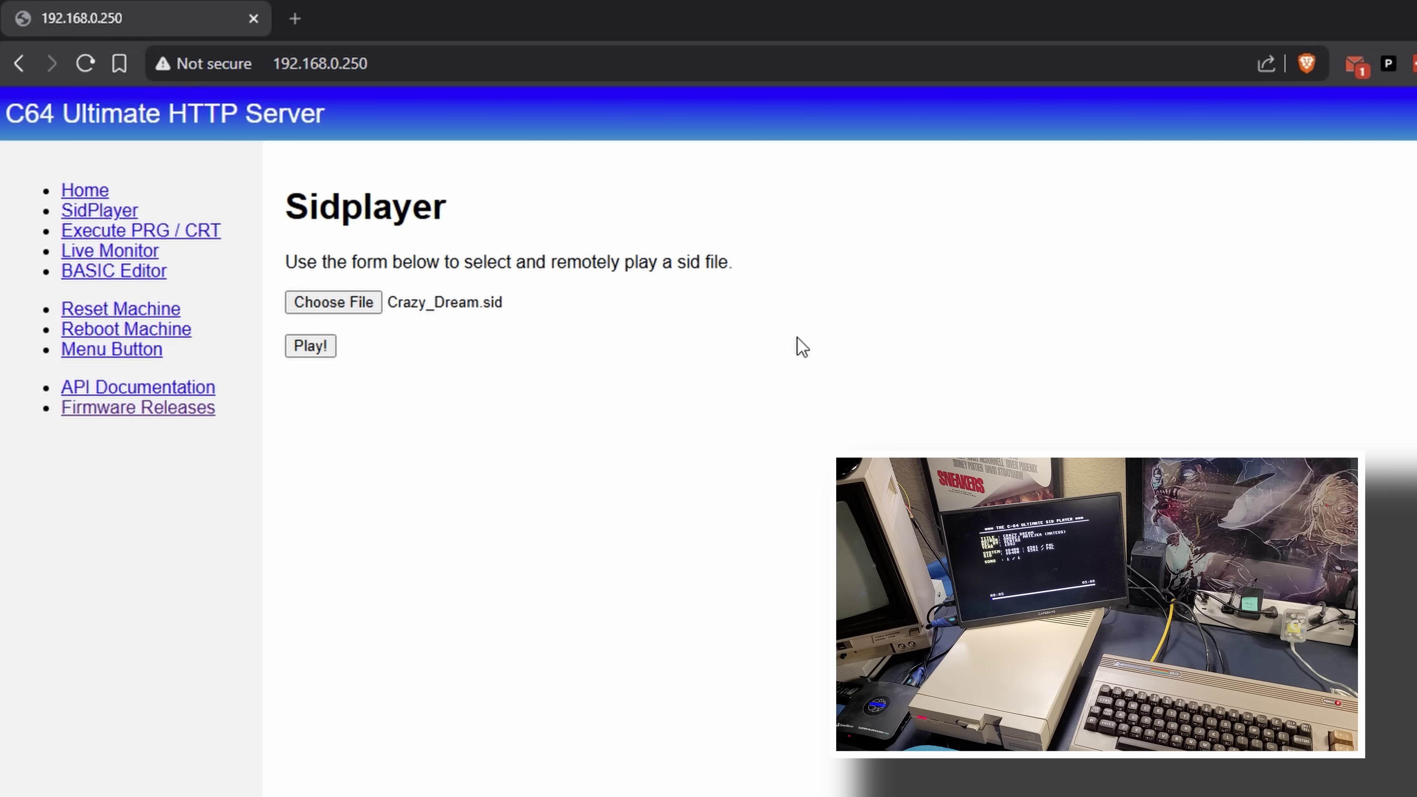
Step: Reset and reboot the C64 Ultimate remotely from its web page and toggle its menu on and off
{"action": "left_click", "coordinate": [140, 315]}
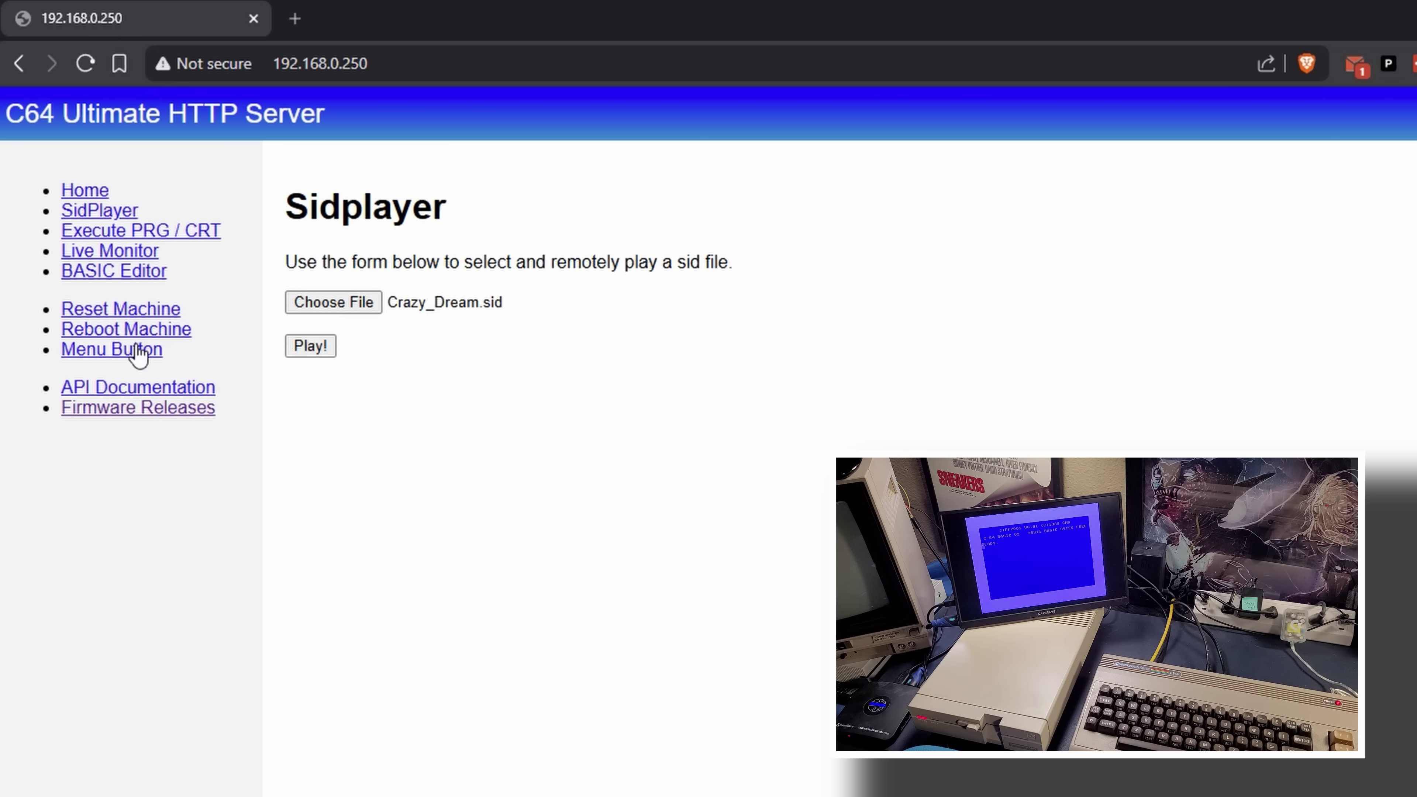
{"action": "left_click", "coordinate": [139, 335]}
{"action": "left_click", "coordinate": [137, 356]}
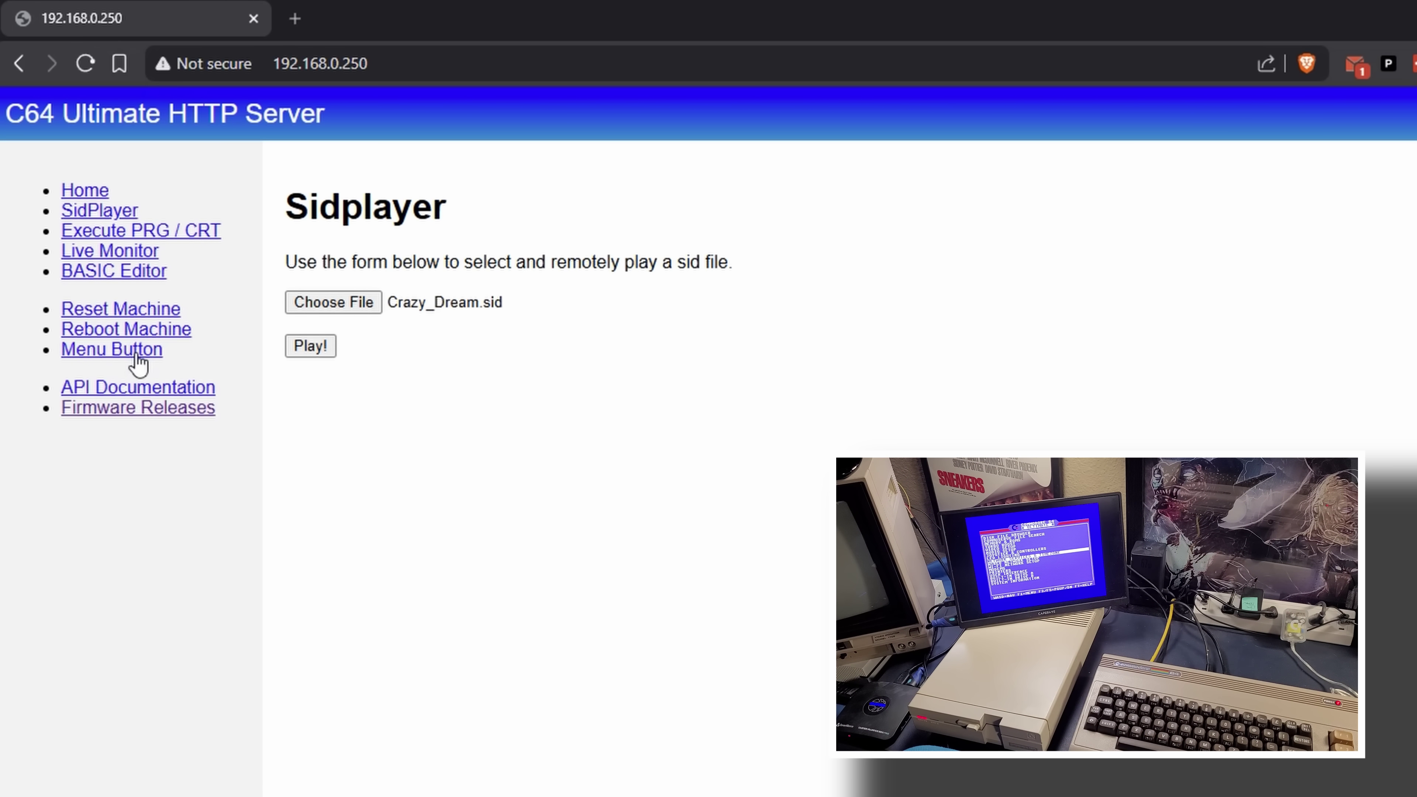
{"action": "left_click", "coordinate": [137, 357]}
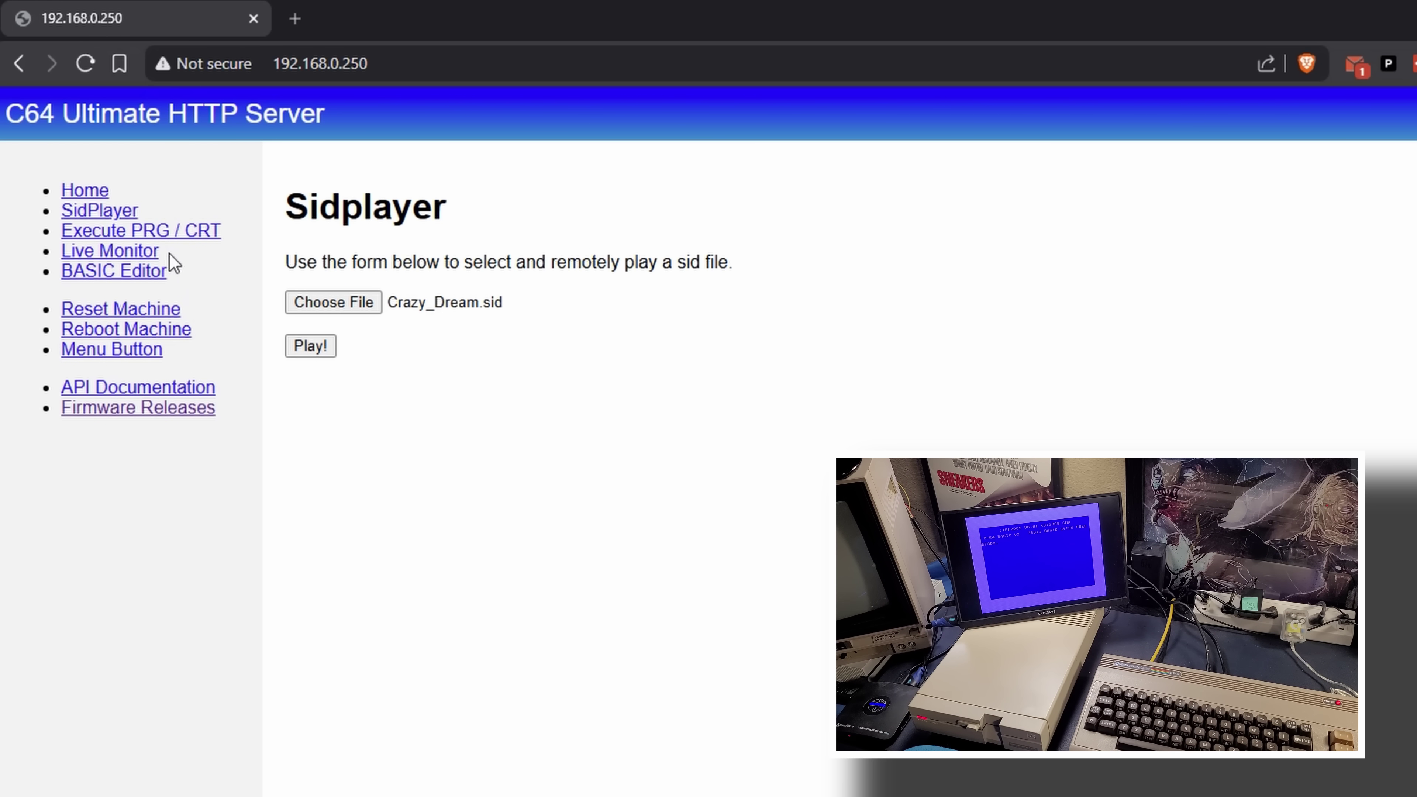
Step: Load Archon.crt in the PRG / CRT Executor and run it on the machine
{"action": "left_click", "coordinate": [164, 231]}
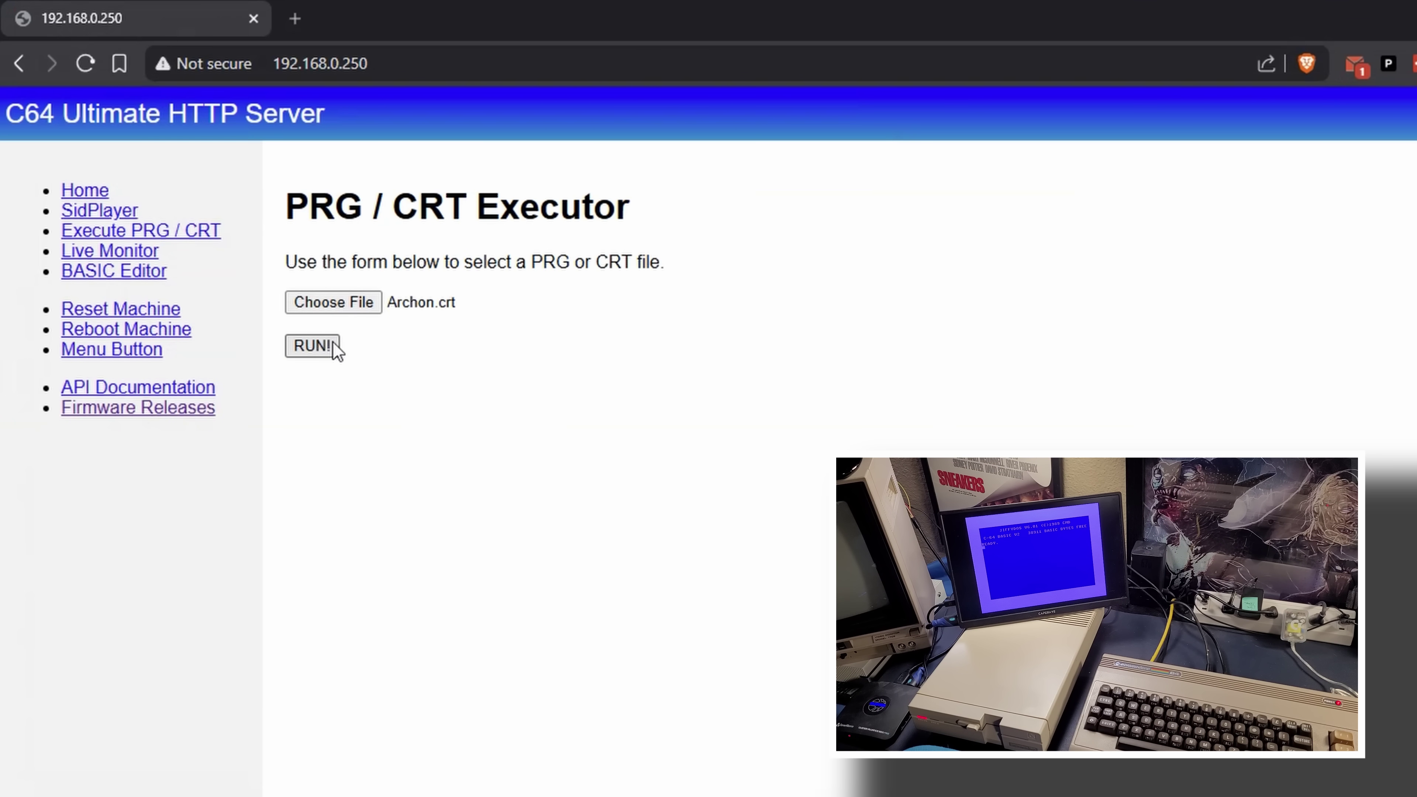
{"action": "left_click", "coordinate": [334, 346]}
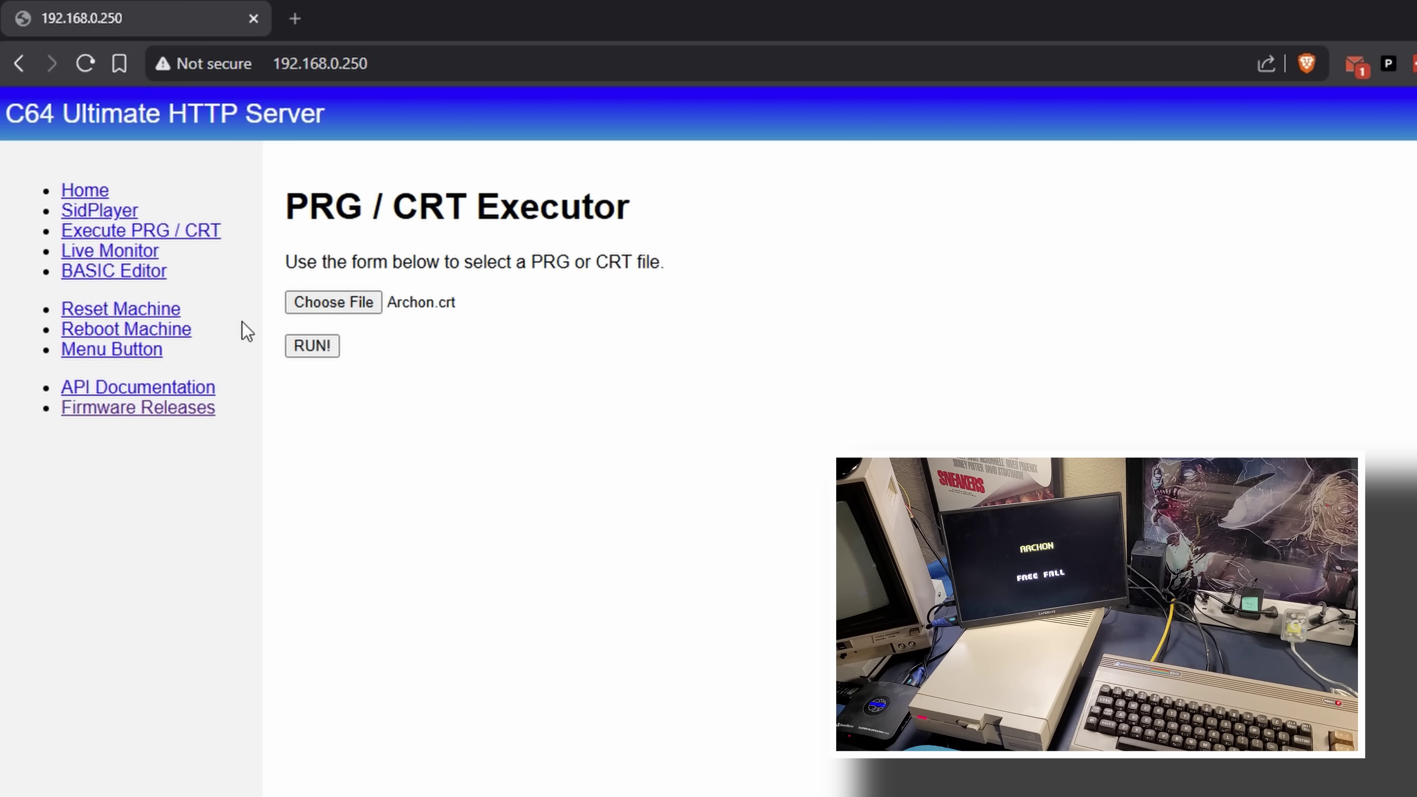
Step: Show the BASIC Editor page, reboot the machine and switch its menu on and off again
{"action": "left_click", "coordinate": [101, 272]}
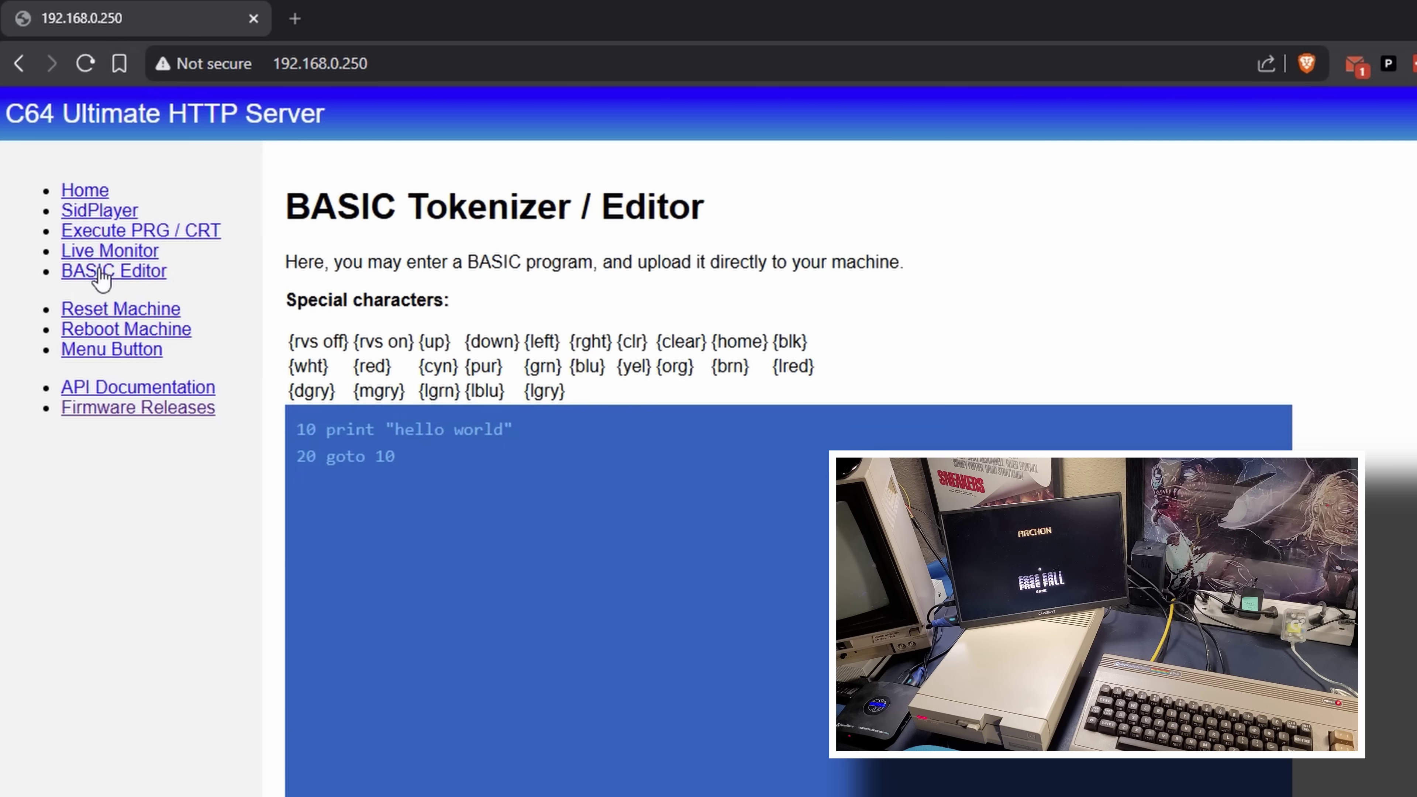
{"action": "left_click", "coordinate": [125, 332]}
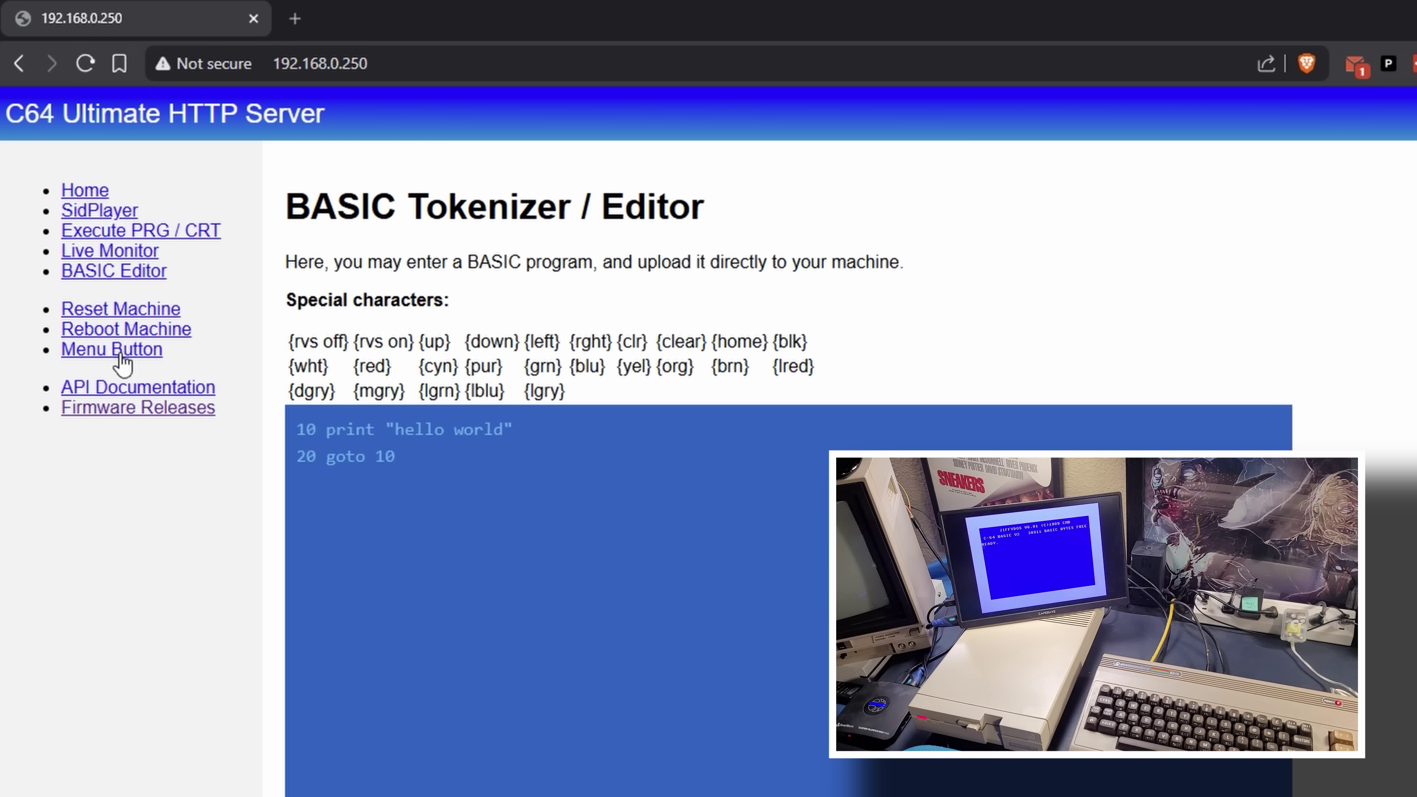
{"action": "left_click", "coordinate": [121, 351]}
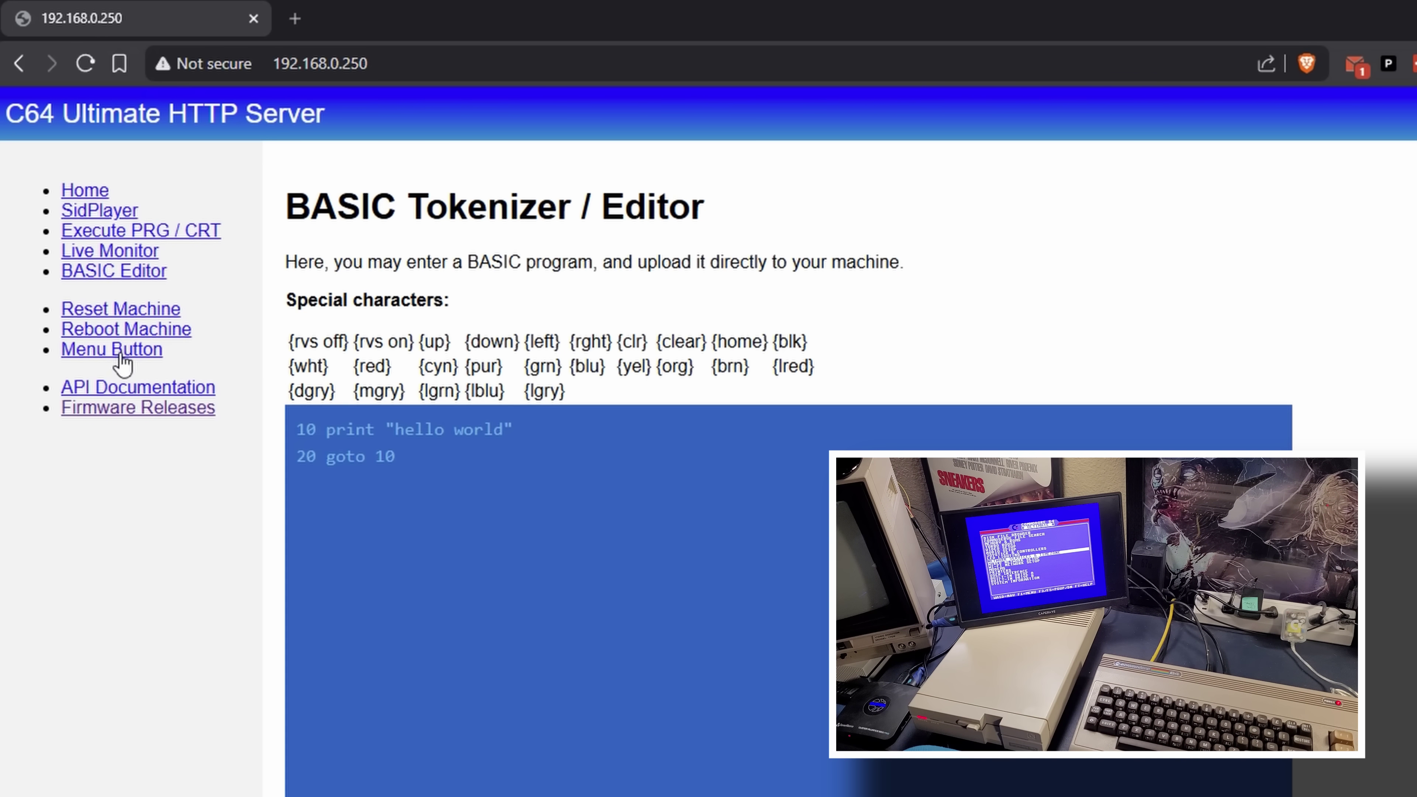
{"action": "left_click", "coordinate": [120, 352]}
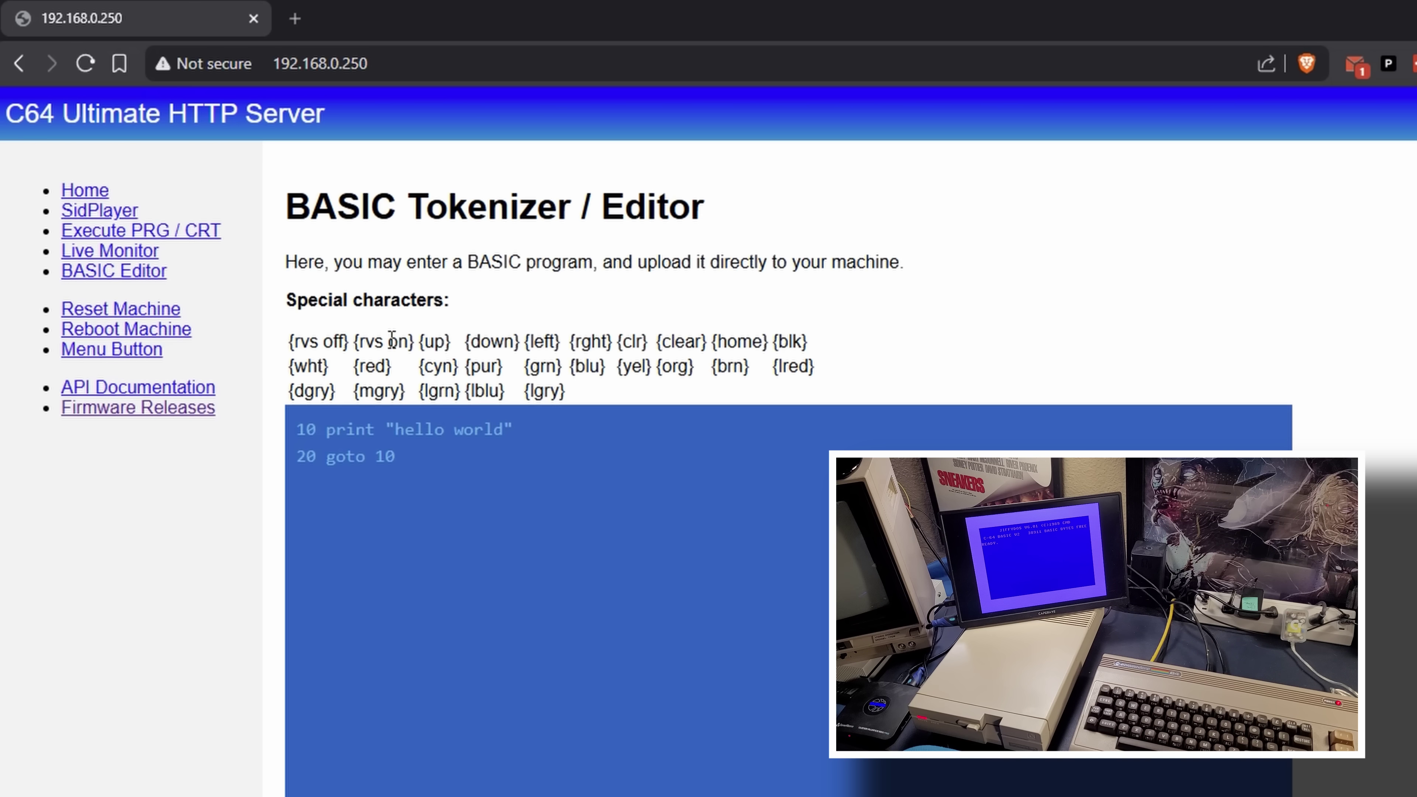
Step: Add a line reading run below the sample hello world program in the BASIC editor
{"action": "left_click", "coordinate": [406, 740]}
{"action": "left_click", "coordinate": [453, 579]}
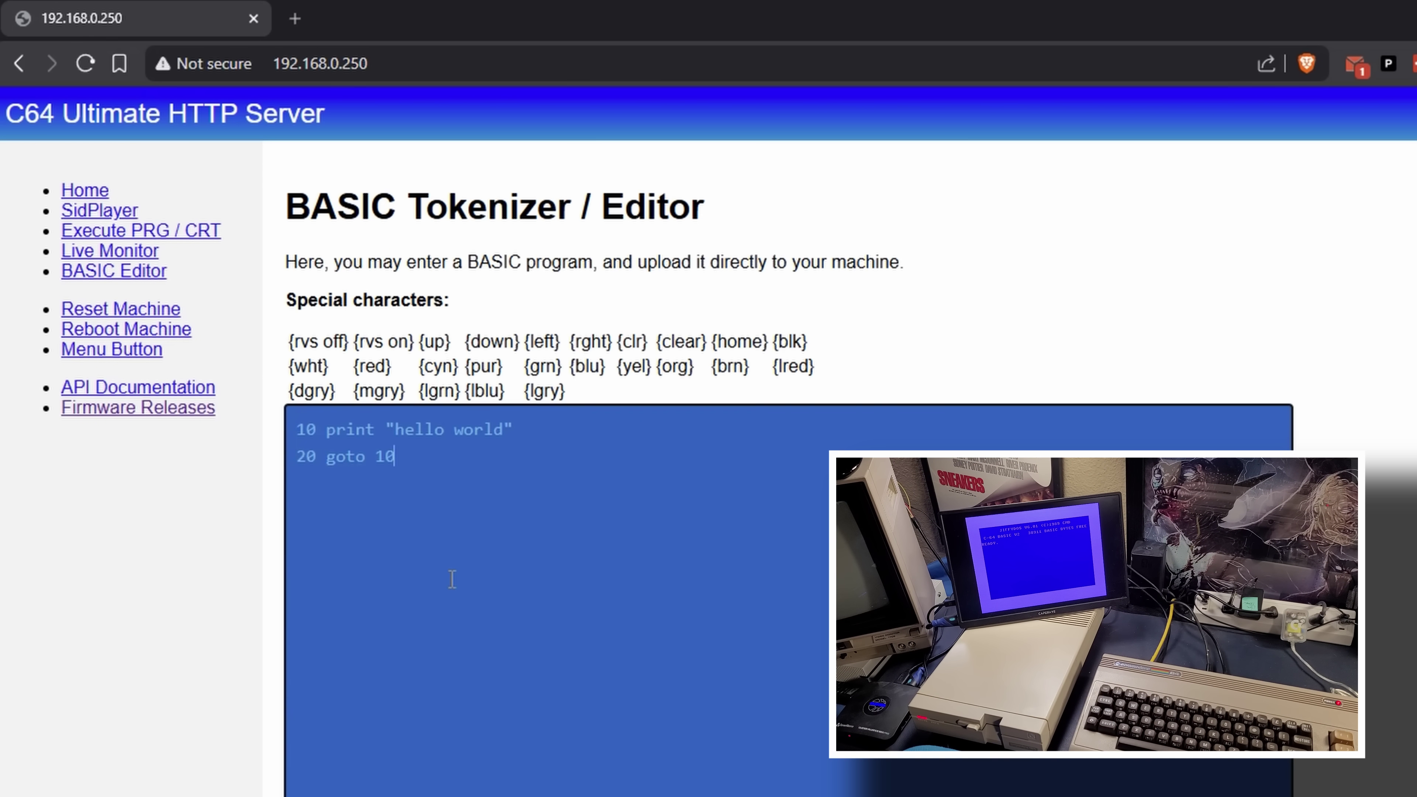
{"action": "key", "text": "Return"}
{"action": "type", "text": "run"}
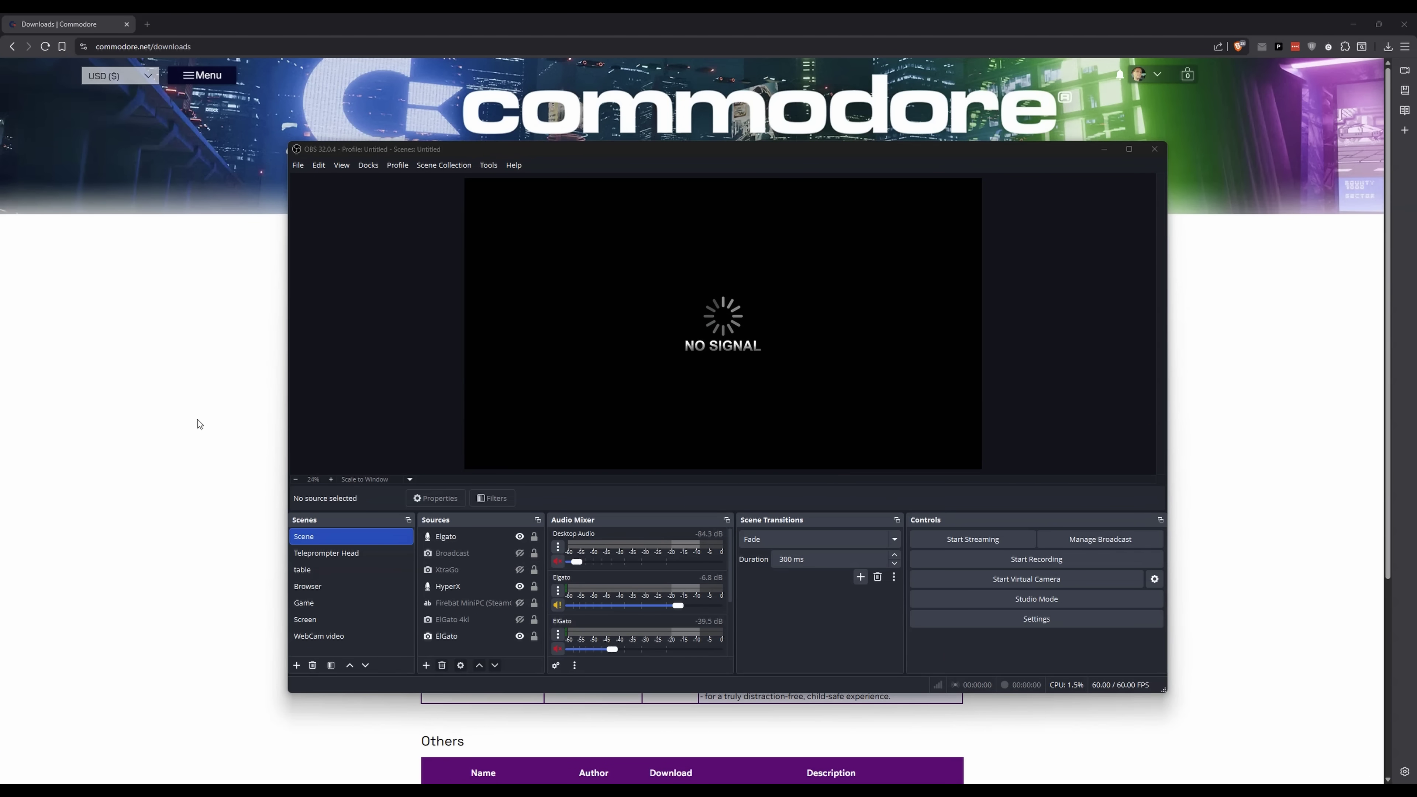
Step: Close OBS, find C64 Stream under Others on commodore.net/downloads and follow its download link
{"action": "left_click", "coordinate": [1157, 153]}
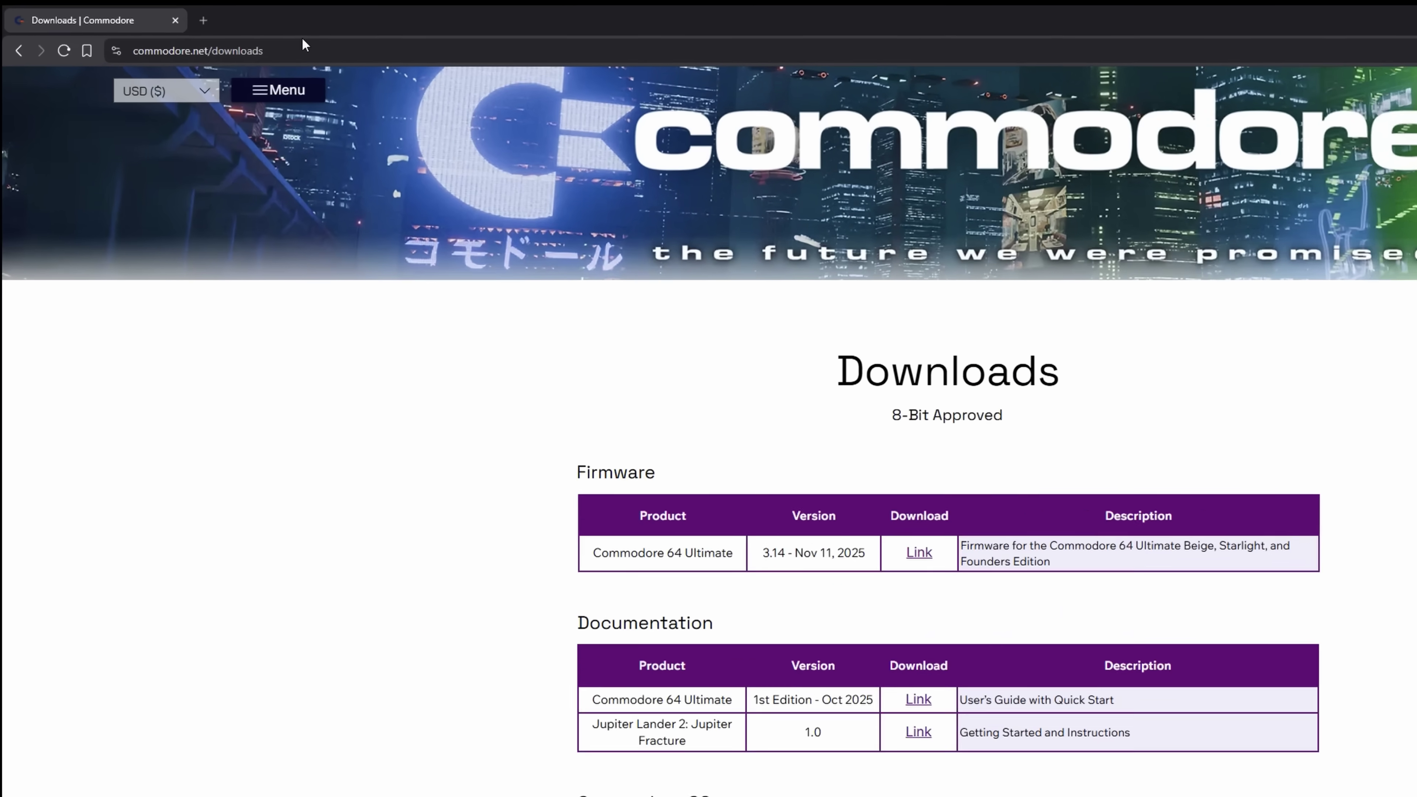
{"action": "left_click", "coordinate": [248, 44]}
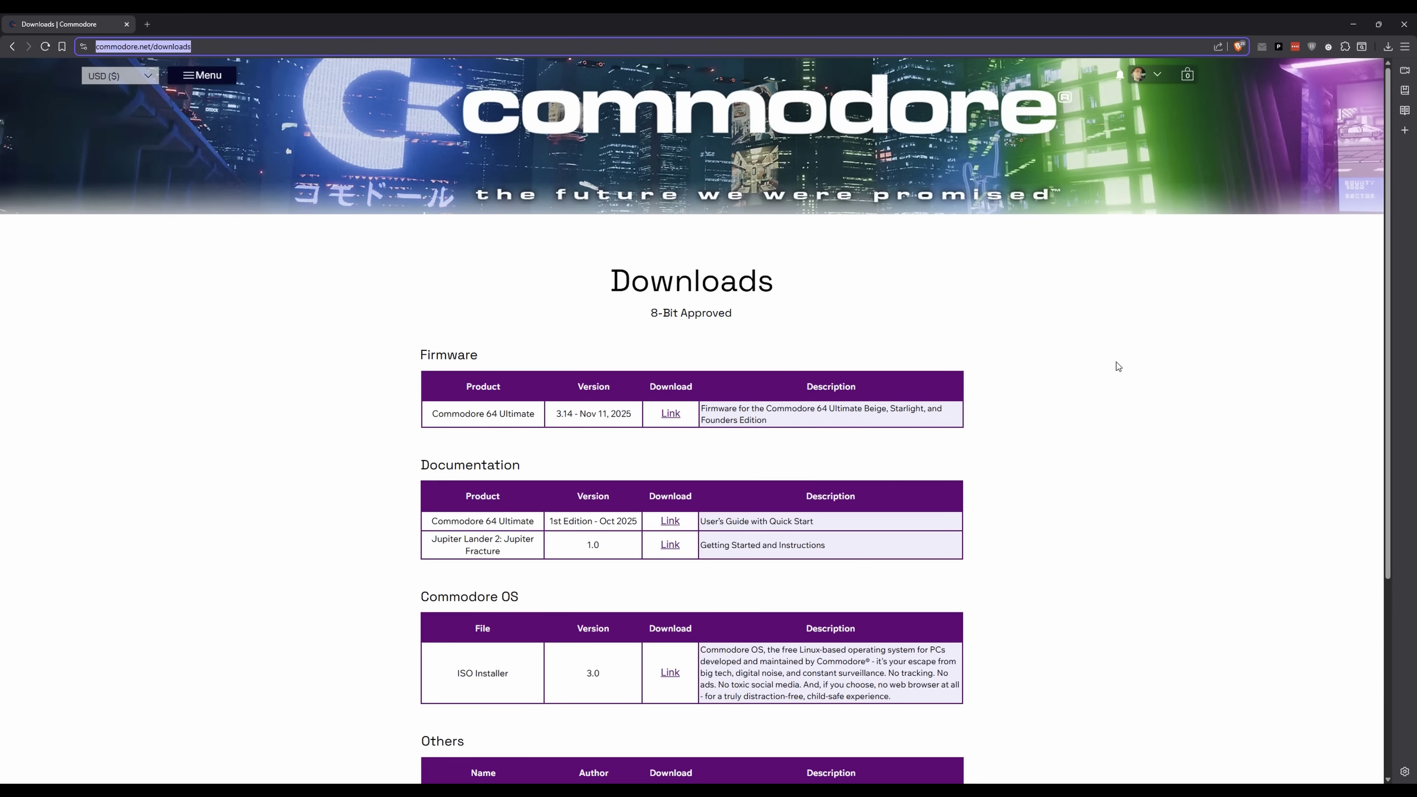
{"action": "scroll", "coordinate": [1119, 366], "scroll_direction": "down", "scroll_amount": 5}
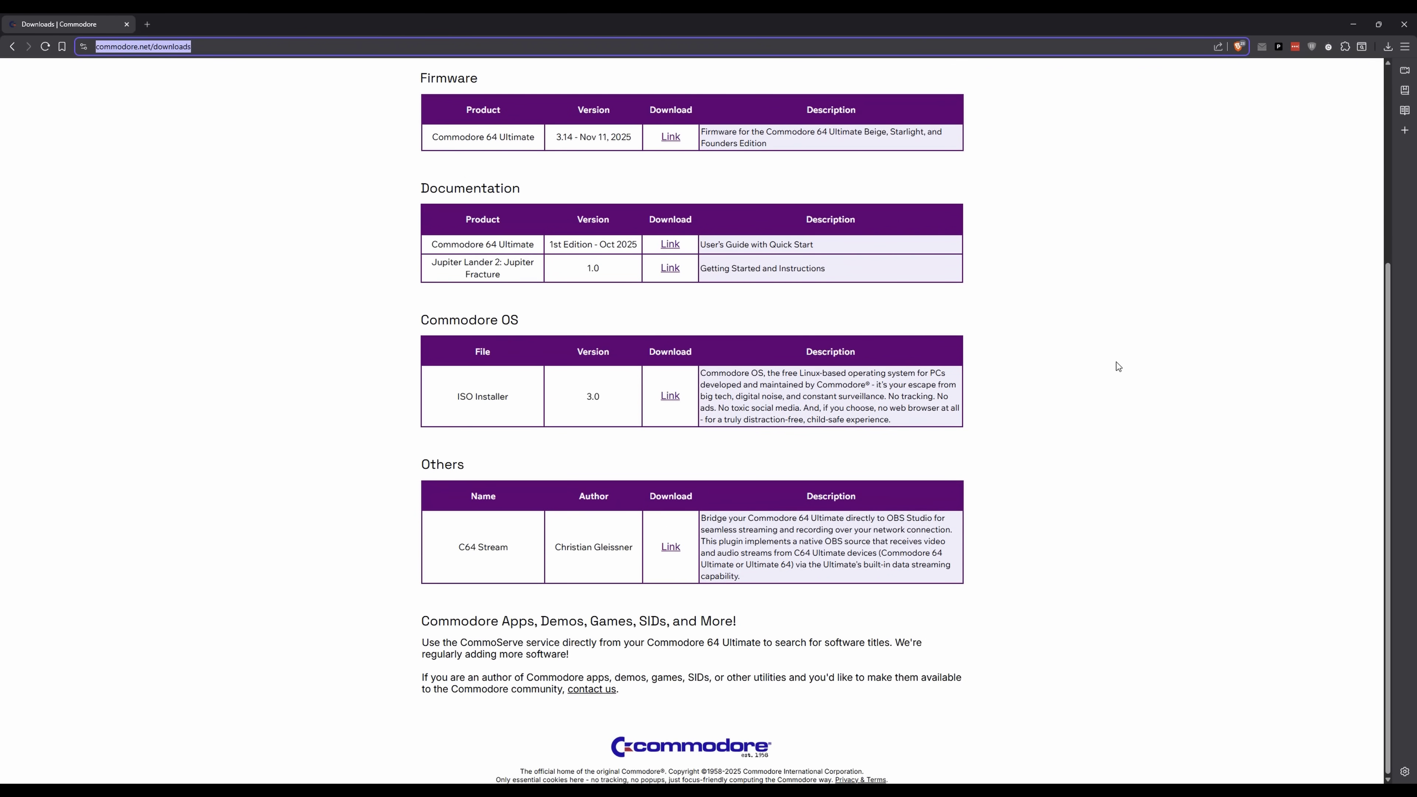
{"action": "left_click_drag", "start_coordinate": [465, 546], "coordinate": [514, 548]}
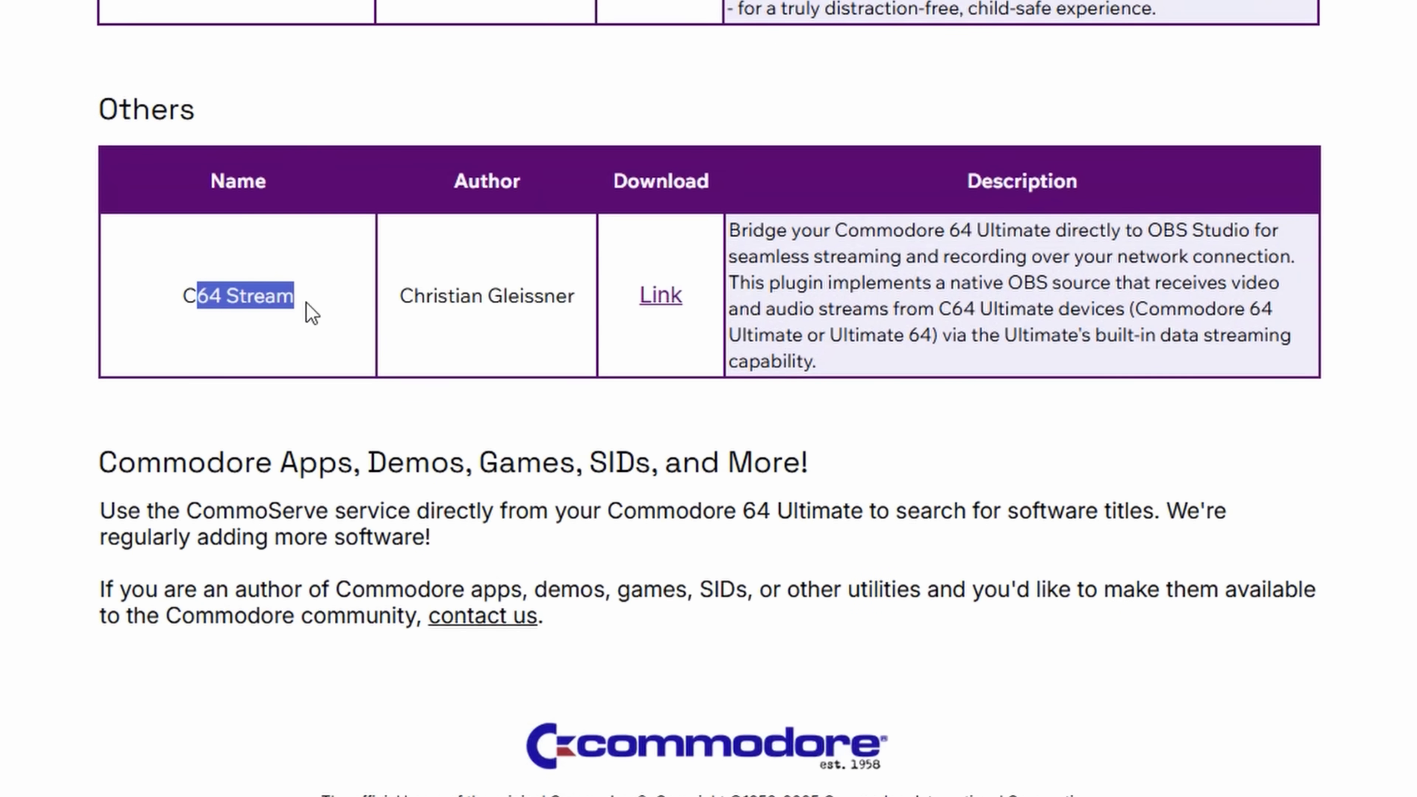
{"action": "left_click", "coordinate": [659, 297]}
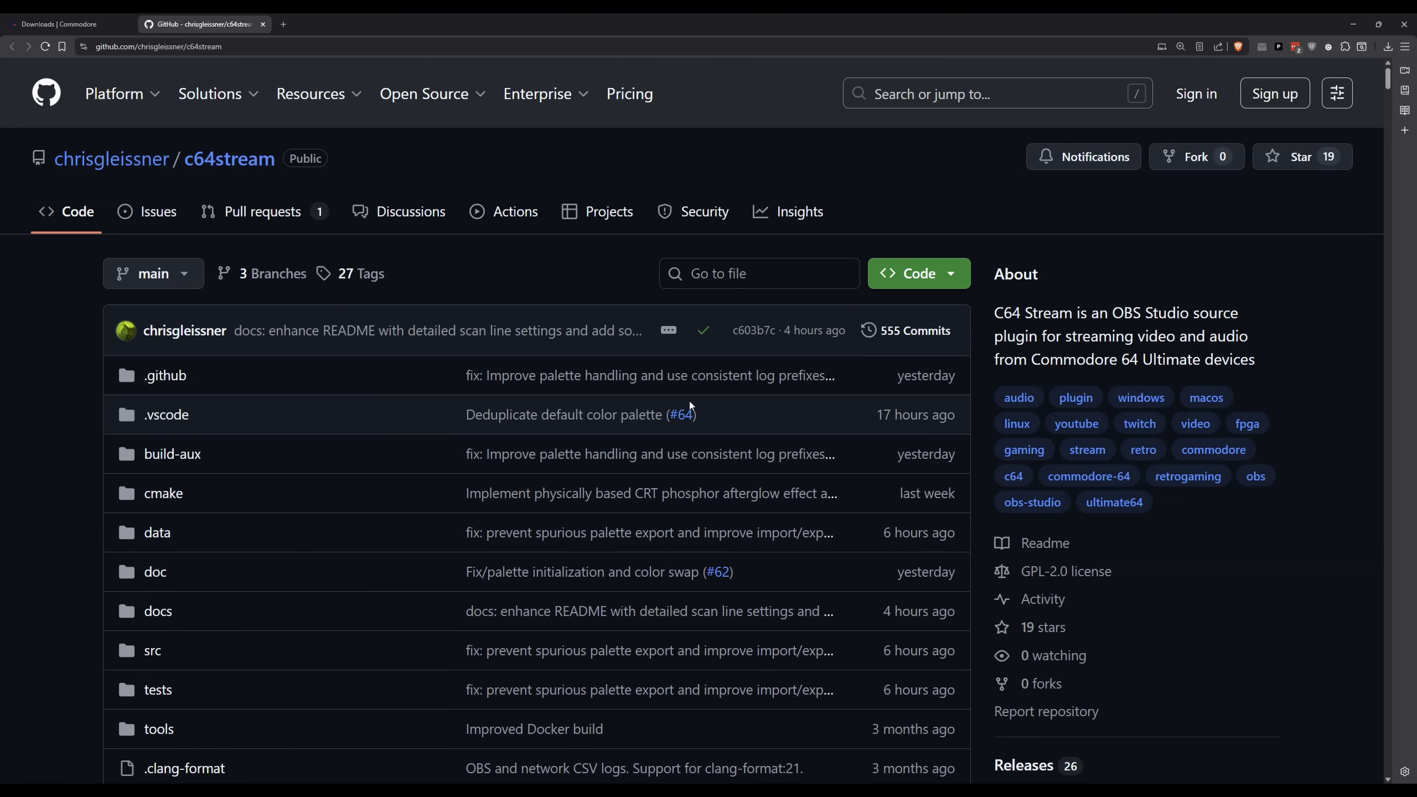
Step: Look over the c64stream repository on GitHub and open its releases page
{"action": "scroll", "coordinate": [689, 400], "scroll_direction": "down", "scroll_amount": 10}
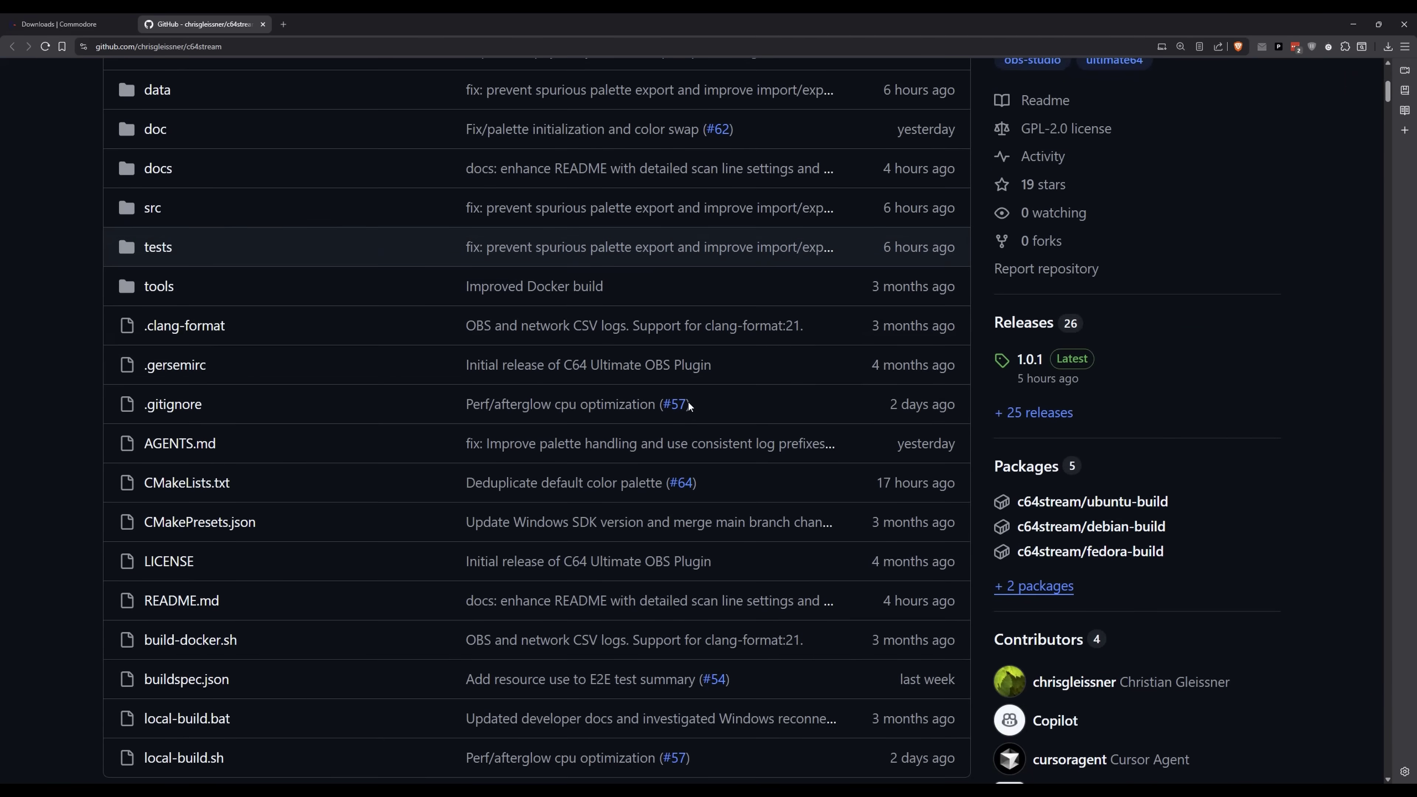
{"action": "scroll", "coordinate": [688, 400], "scroll_direction": "up", "scroll_amount": 5}
{"action": "scroll", "coordinate": [688, 401], "scroll_direction": "up", "scroll_amount": 7}
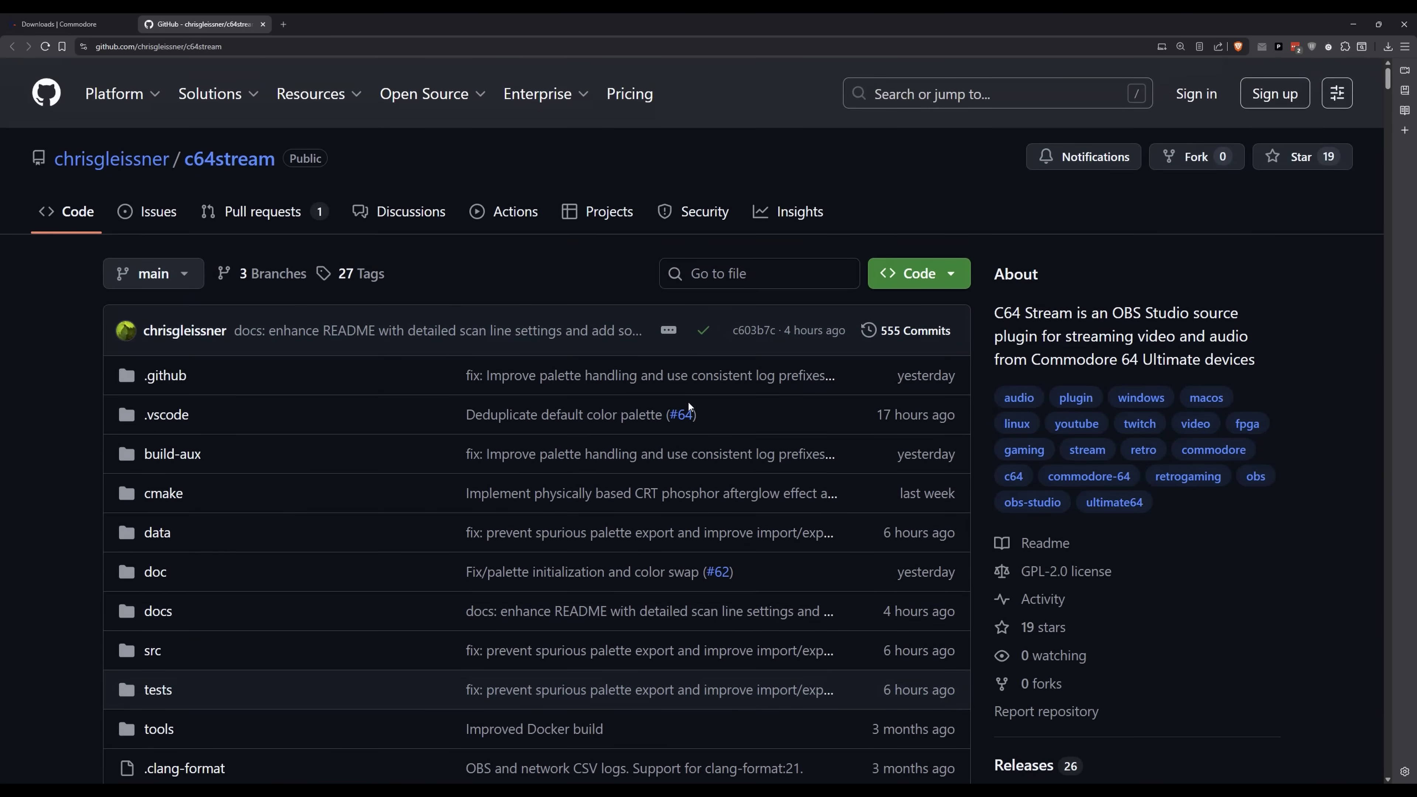
{"action": "scroll", "coordinate": [688, 400], "scroll_direction": "down", "scroll_amount": 4}
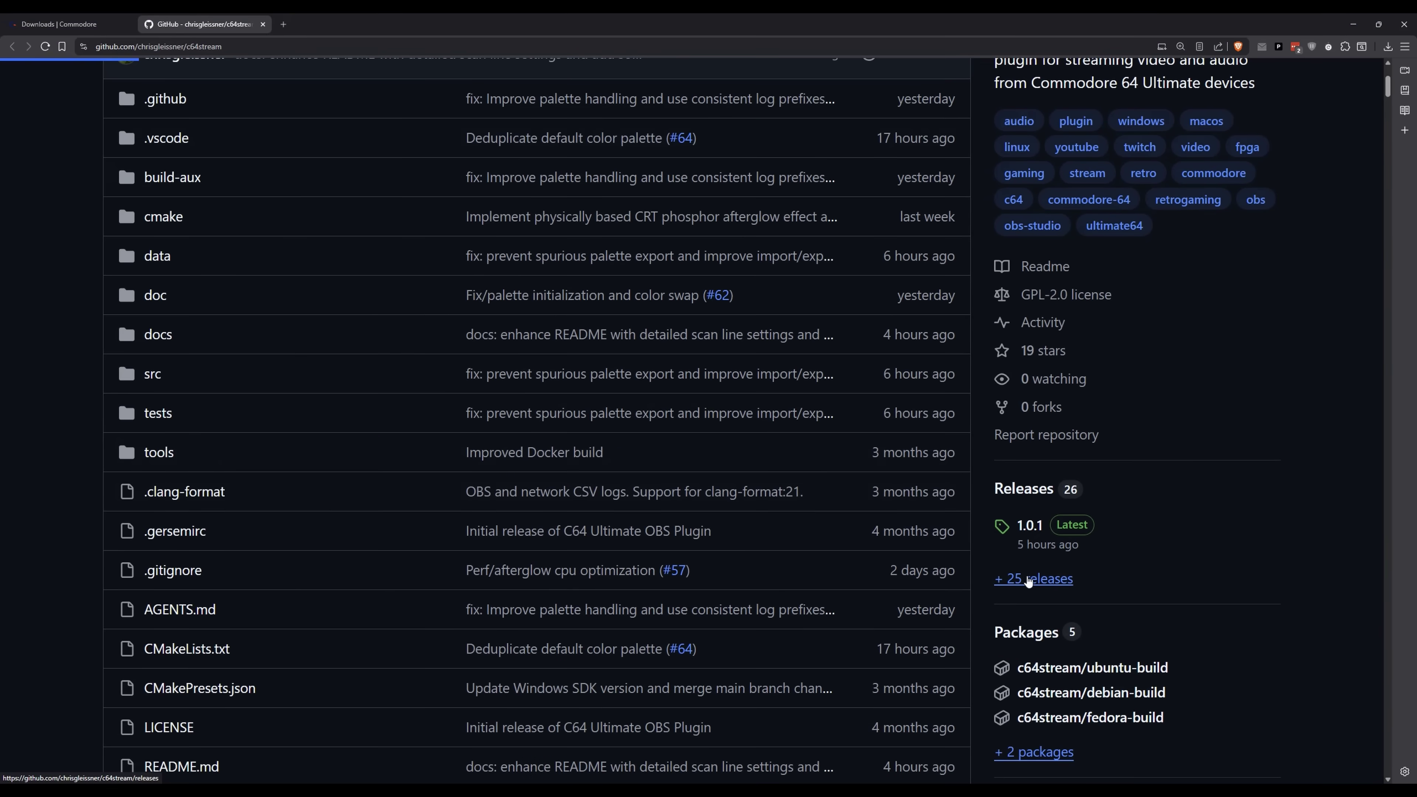
{"action": "left_click", "coordinate": [535, 548]}
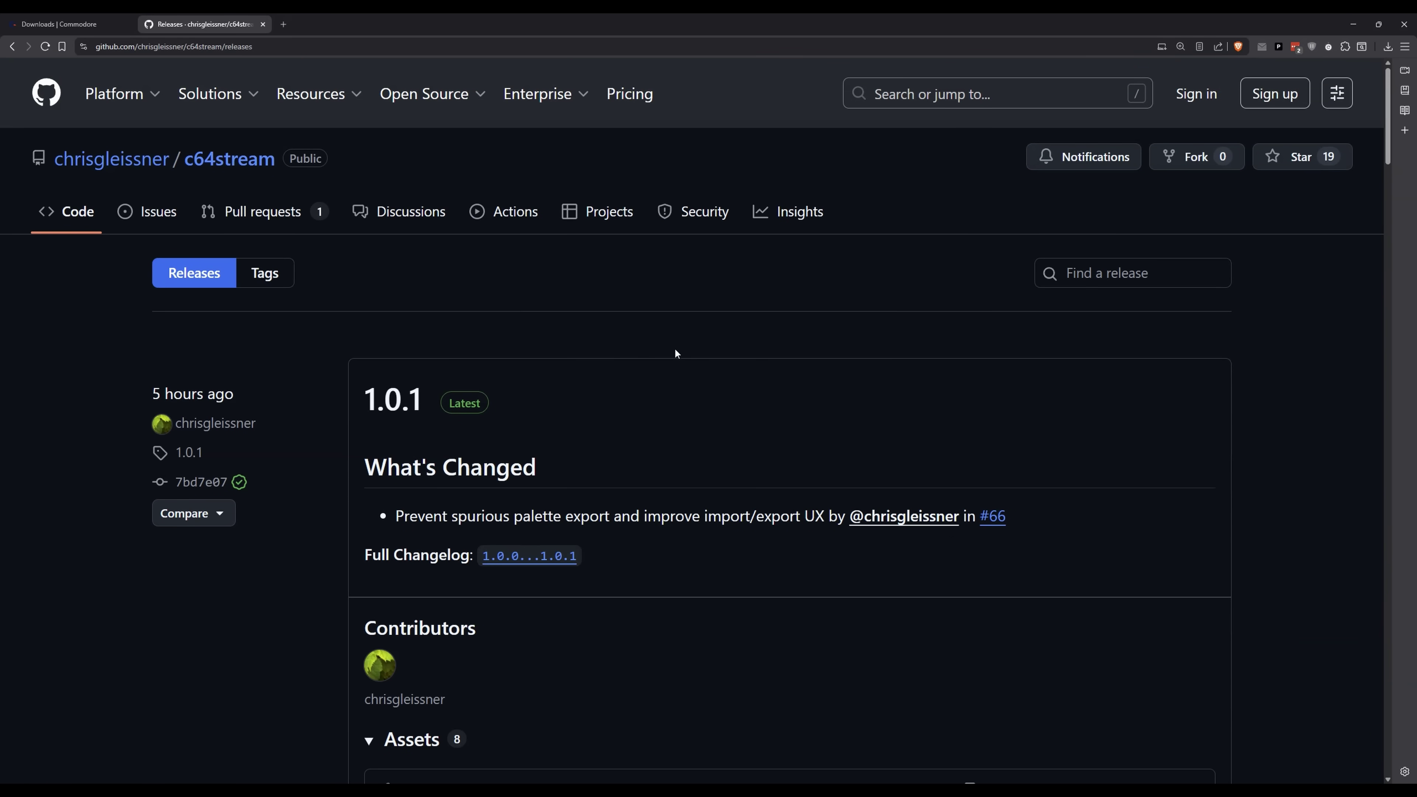
Step: Find the Assets list of release 1.0.1 and collapse and re-expand it to view the available downloads
{"action": "scroll", "coordinate": [674, 352], "scroll_direction": "down", "scroll_amount": 6}
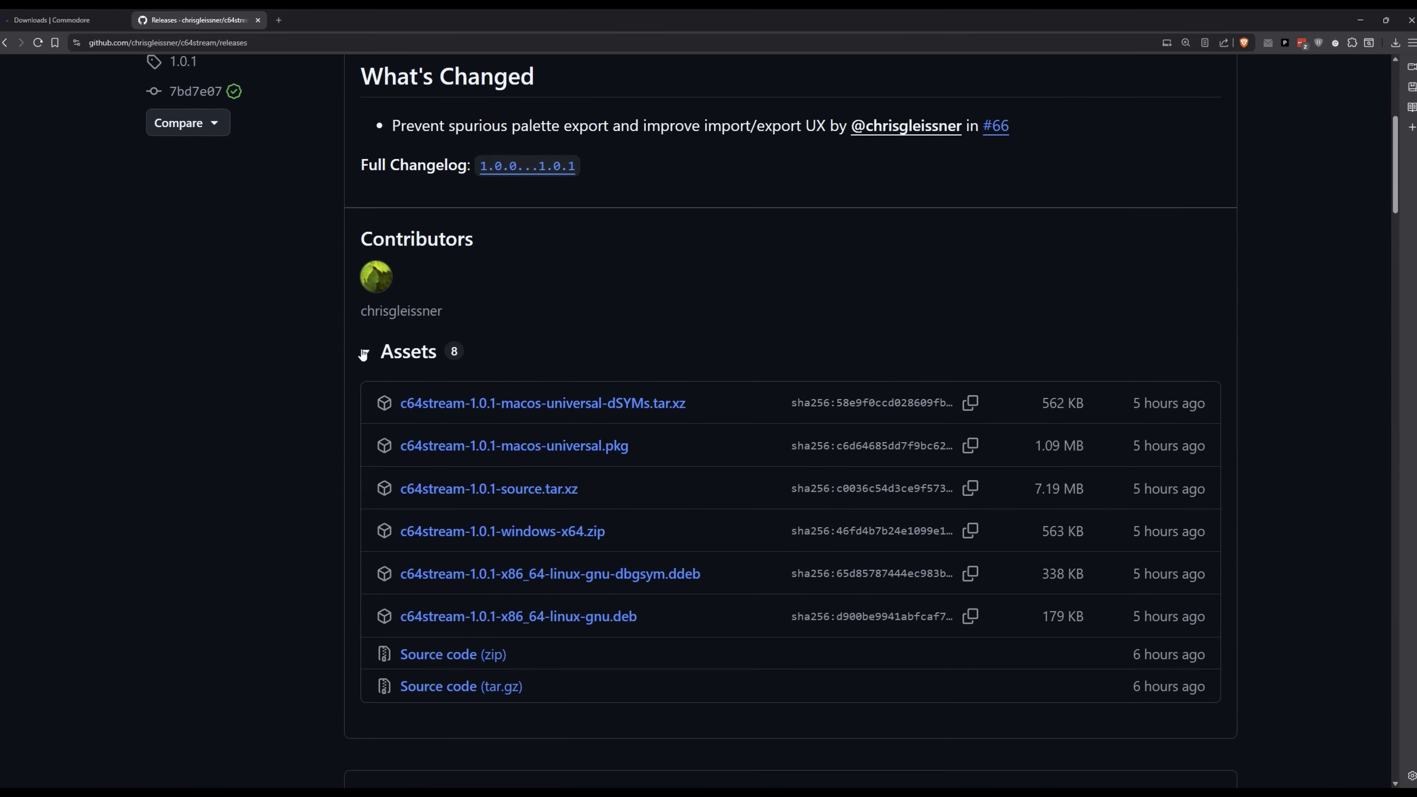
{"action": "left_click", "coordinate": [369, 353]}
{"action": "left_click", "coordinate": [368, 353]}
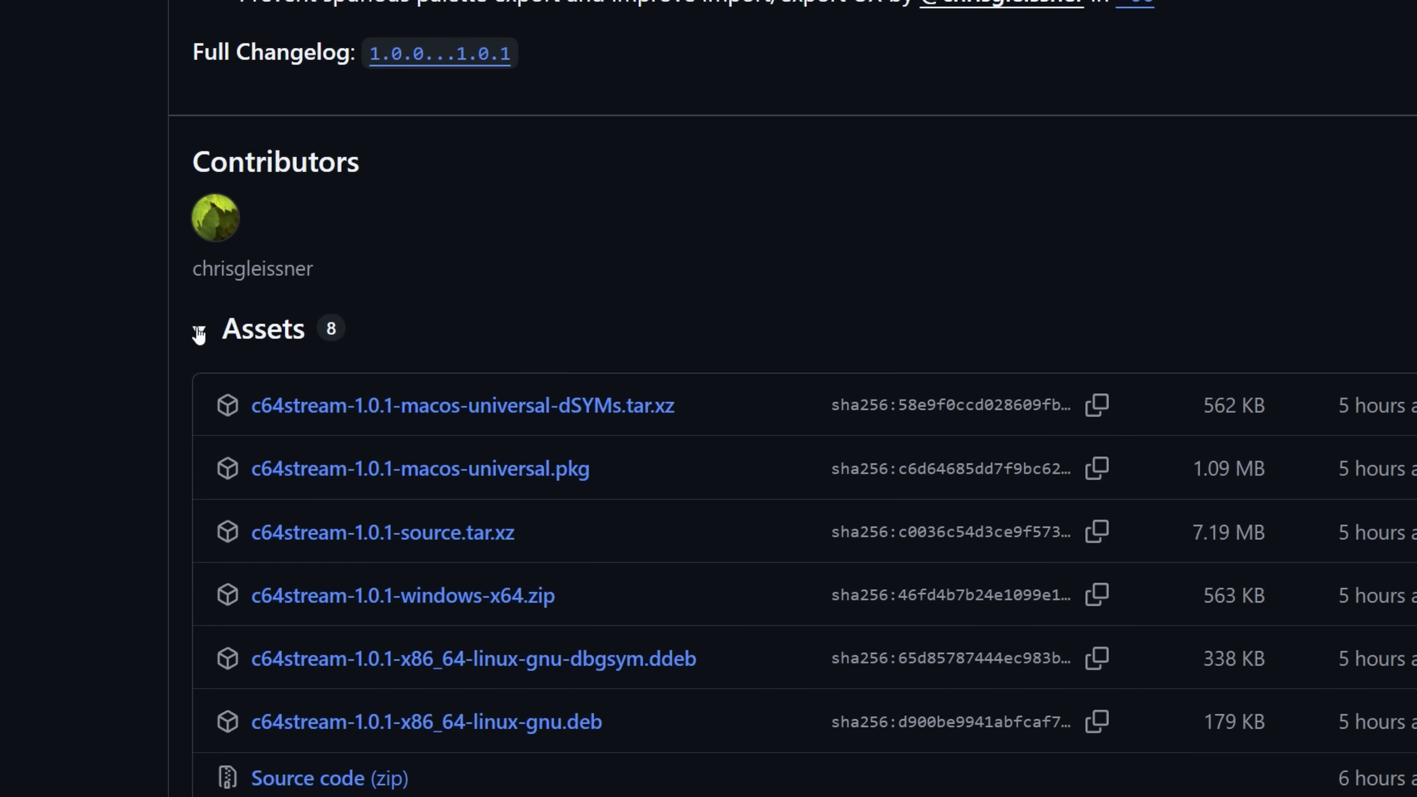
Step: Download c64stream-1.0.1-windows-x64.zip from the release assets and save it in D:\c64_network
{"action": "left_click", "coordinate": [199, 335]}
{"action": "left_click", "coordinate": [198, 335]}
{"action": "scroll", "coordinate": [524, 351], "scroll_direction": "down", "scroll_amount": 3}
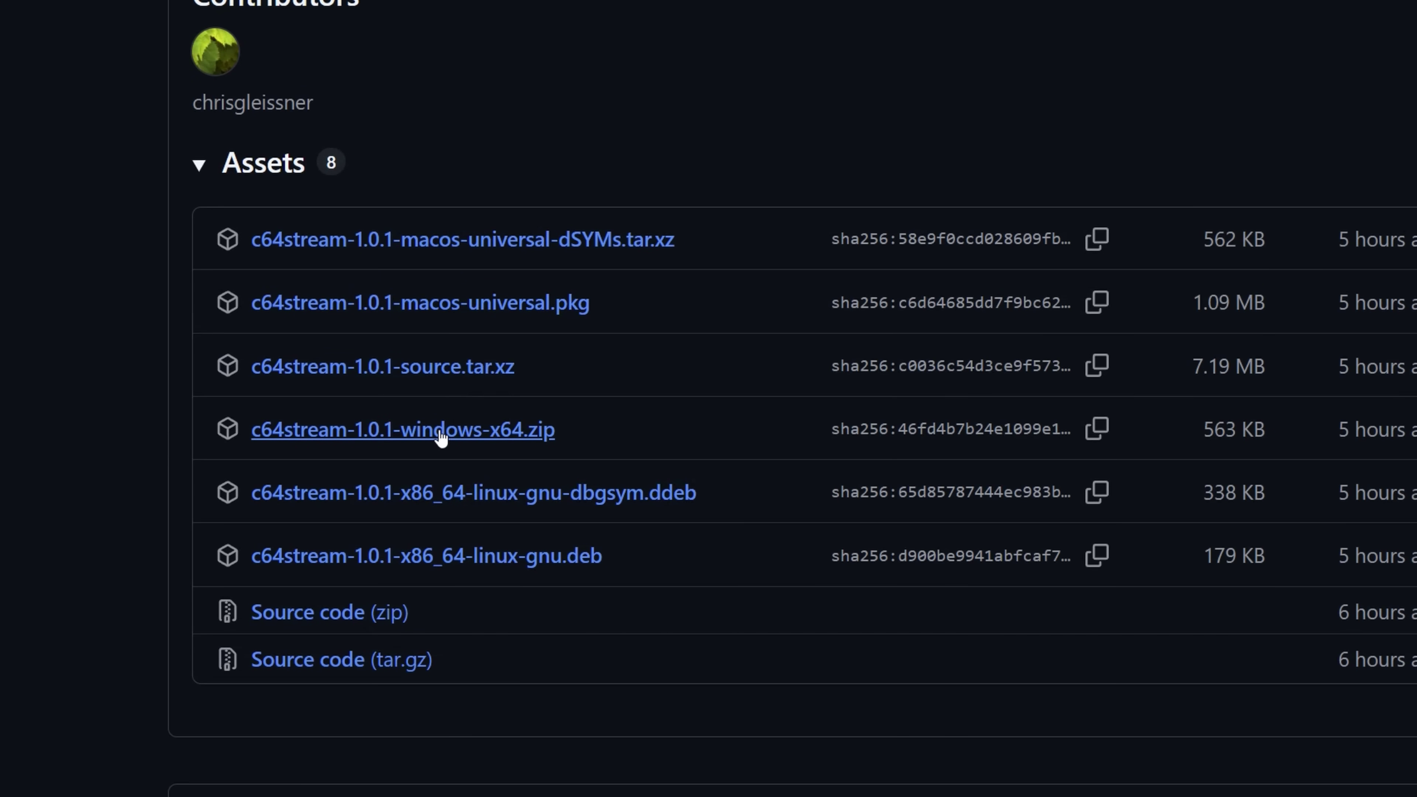
{"action": "left_click", "coordinate": [441, 435]}
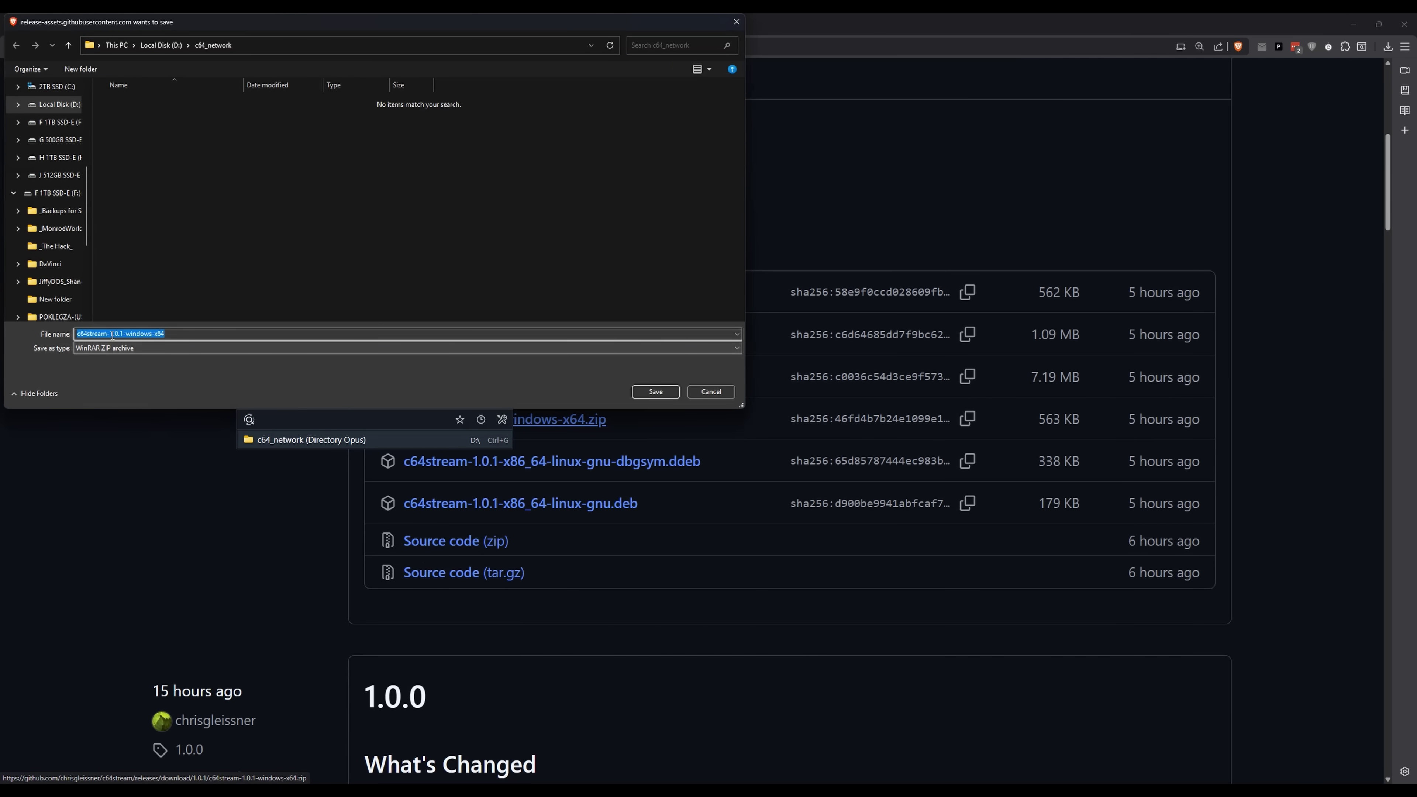
{"action": "left_click", "coordinate": [647, 390]}
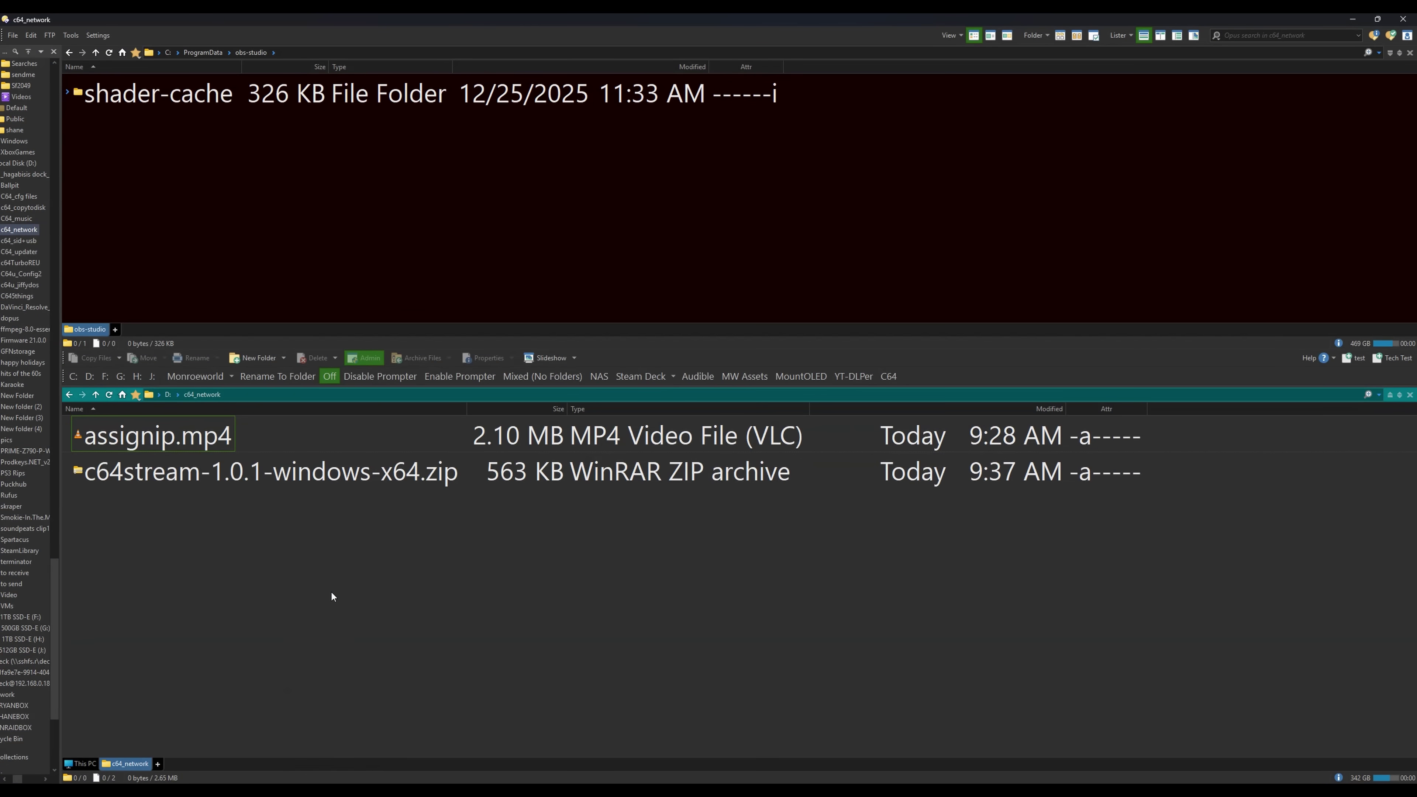
Step: Extract c64stream-1.0.1-windows-x64.zip with WinRAR into a folder of the same name
{"action": "left_click", "coordinate": [196, 483]}
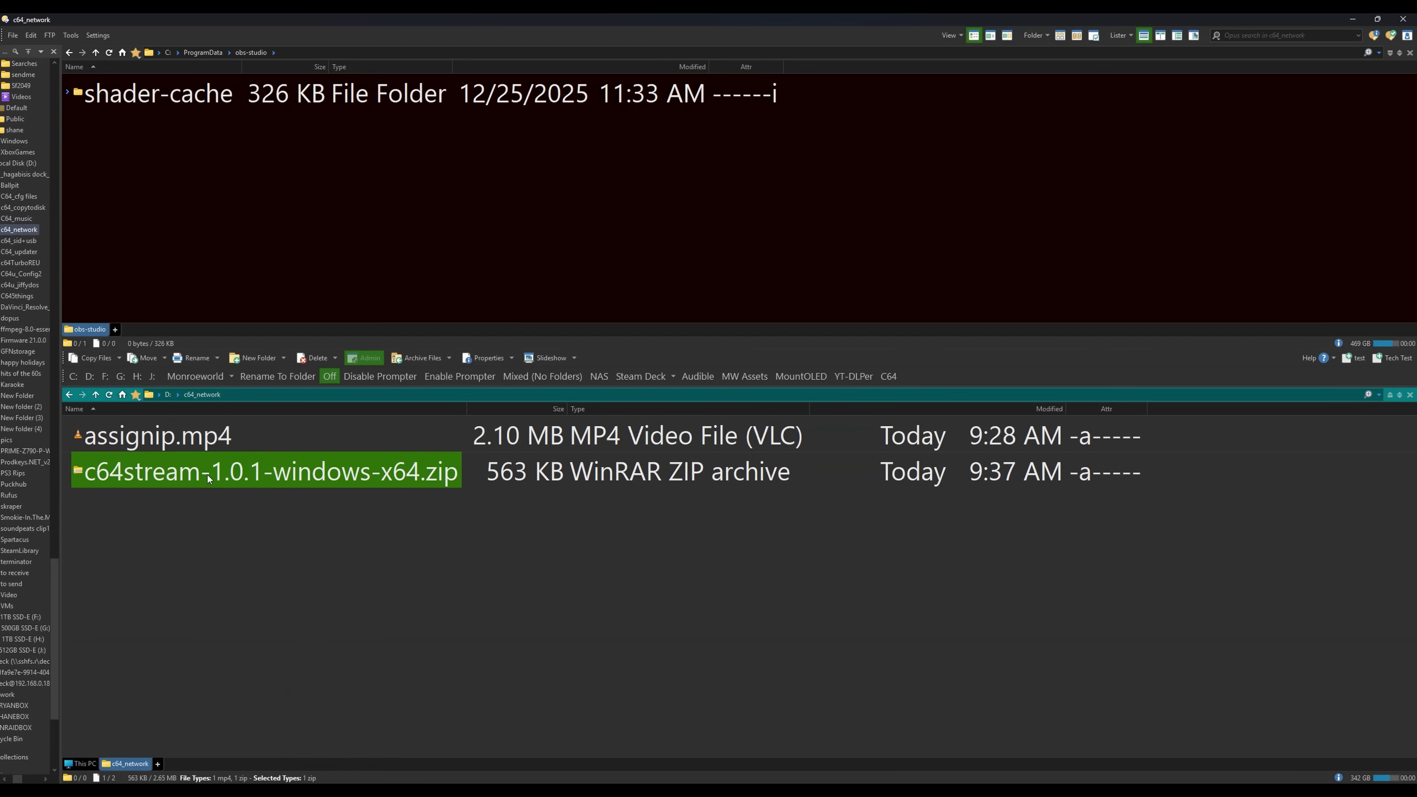
{"action": "right_click", "coordinate": [230, 478]}
{"action": "mouse_move", "coordinate": [279, 602]}
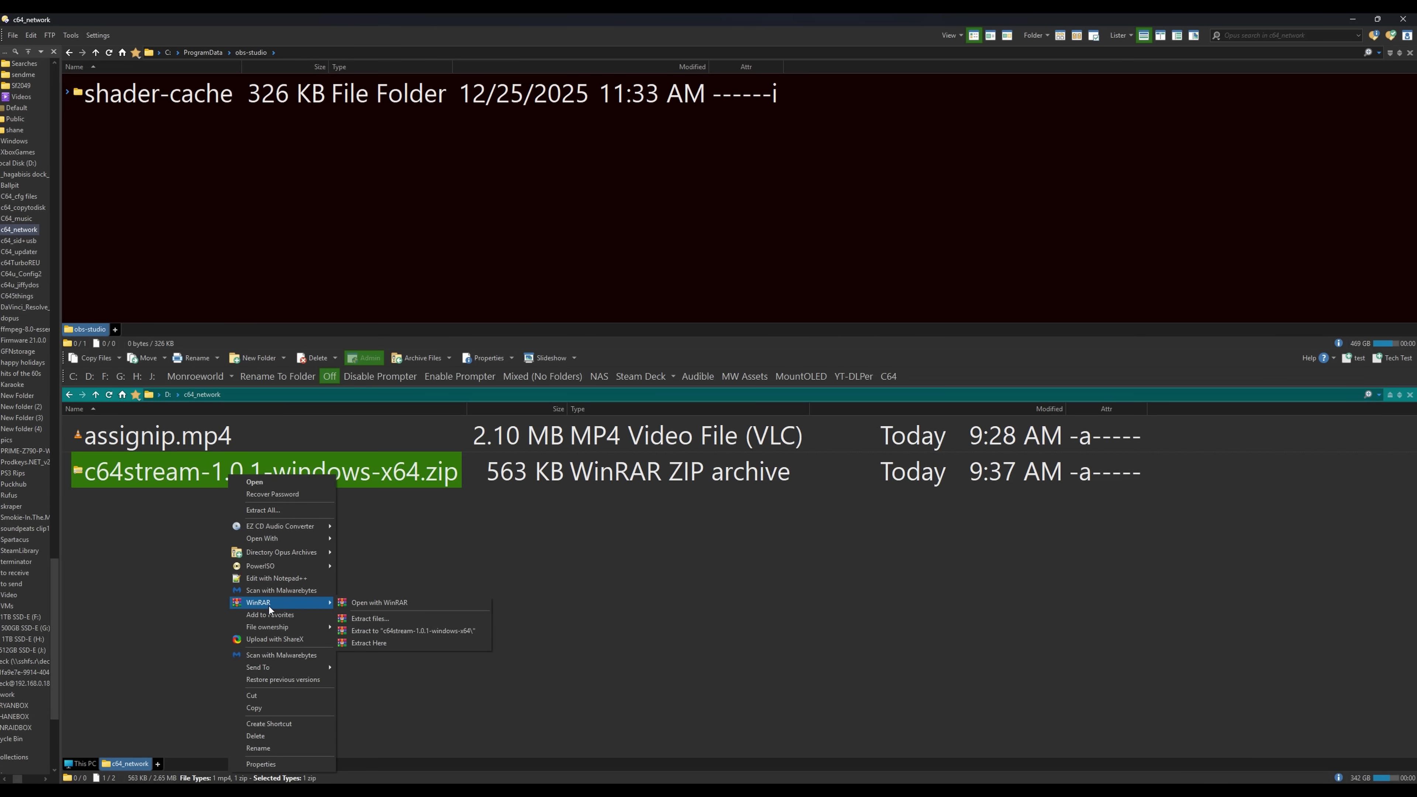
{"action": "left_click", "coordinate": [384, 632]}
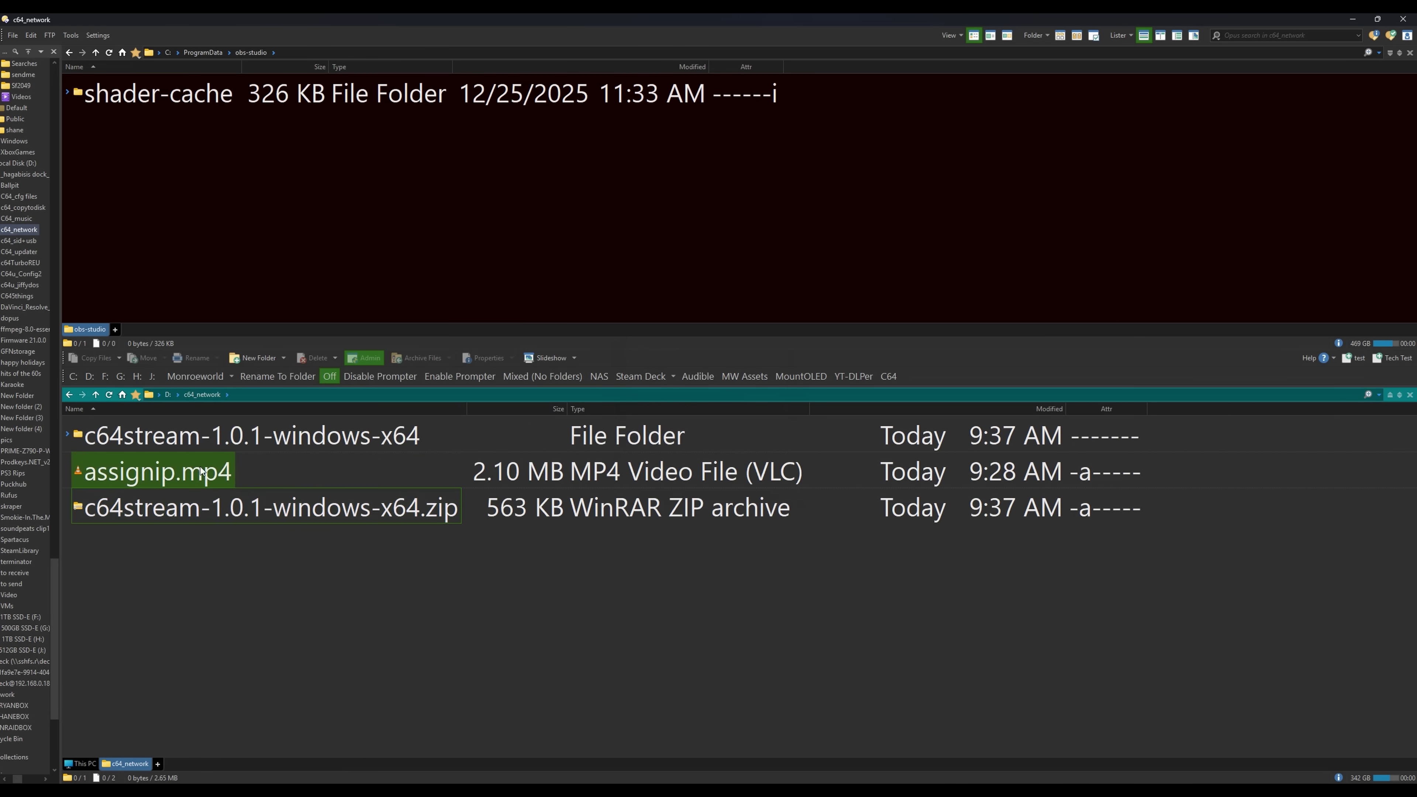
Step: Open the extracted c64stream-1.0.1-windows-x64 folder, check the contents of its c64stream subfolder and return to the parent folder
{"action": "double_click", "coordinate": [172, 441]}
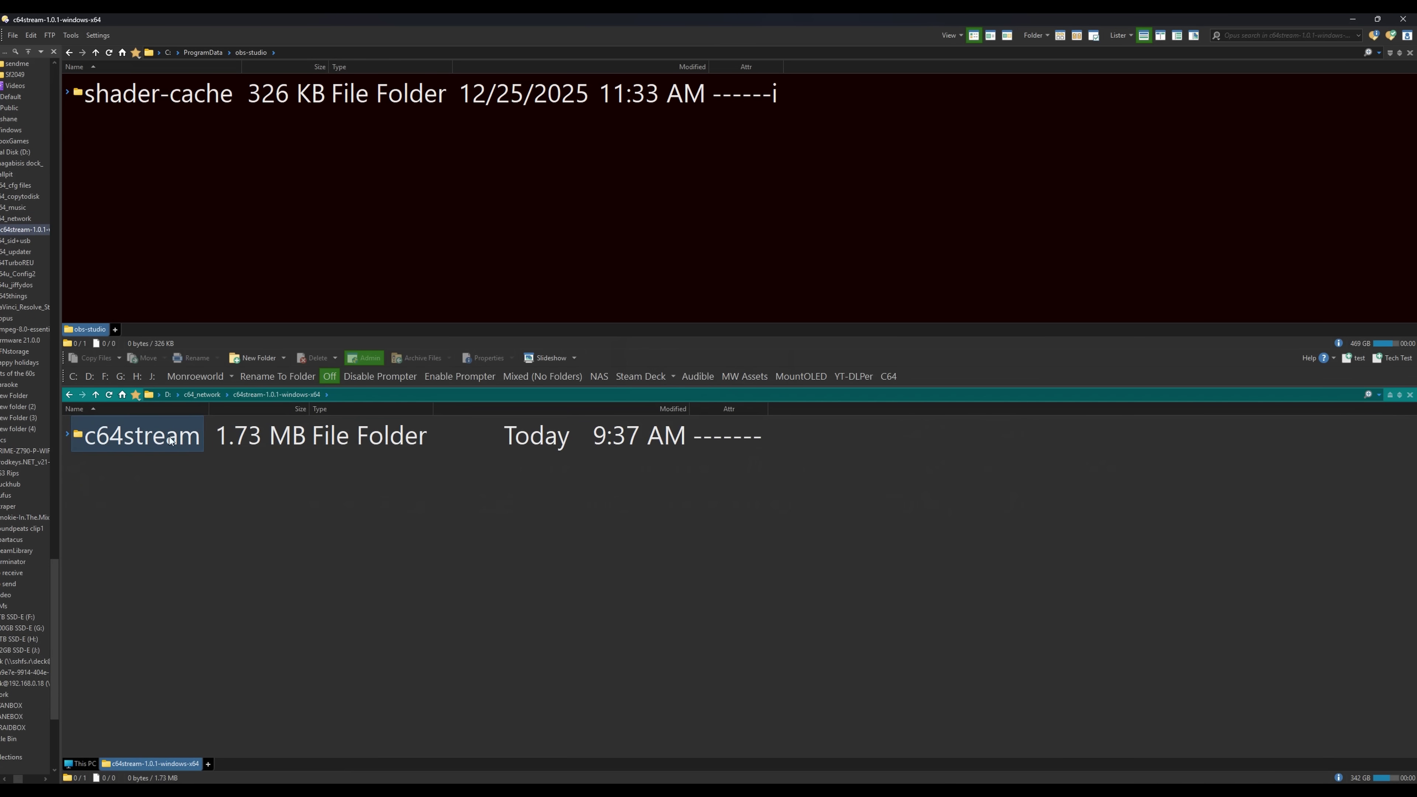
{"action": "double_click", "coordinate": [151, 442]}
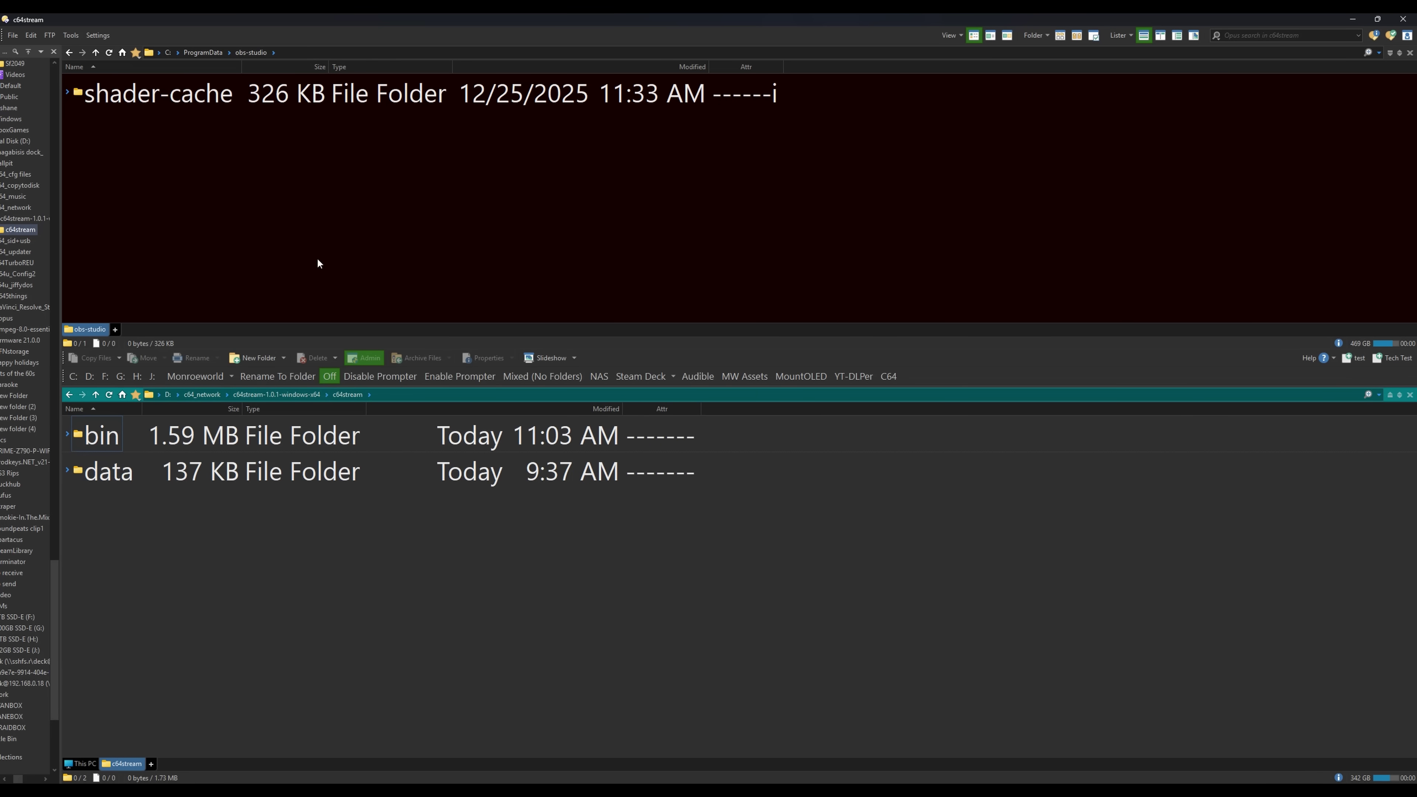
{"action": "left_click", "coordinate": [296, 395]}
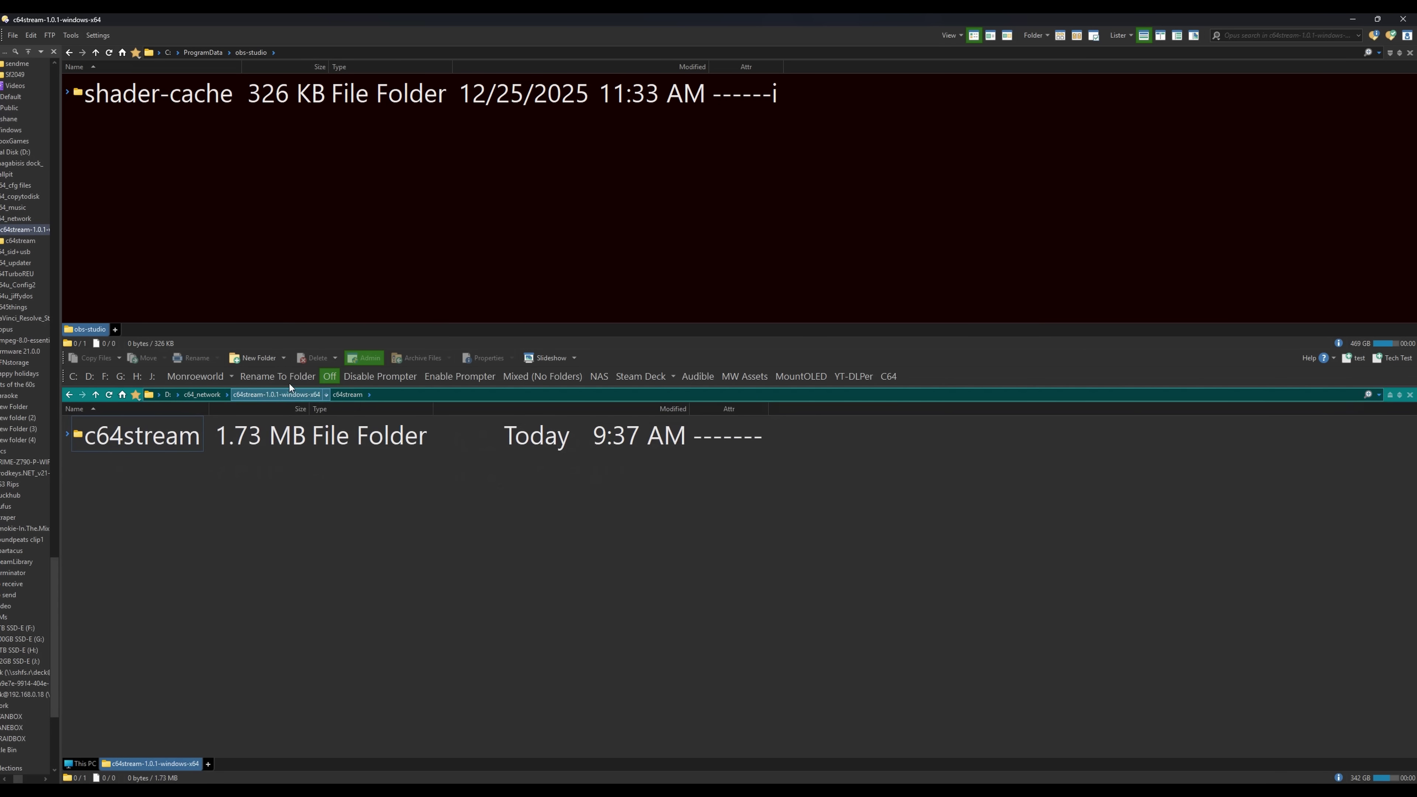
{"action": "left_click", "coordinate": [273, 296]}
{"action": "left_click", "coordinate": [249, 504]}
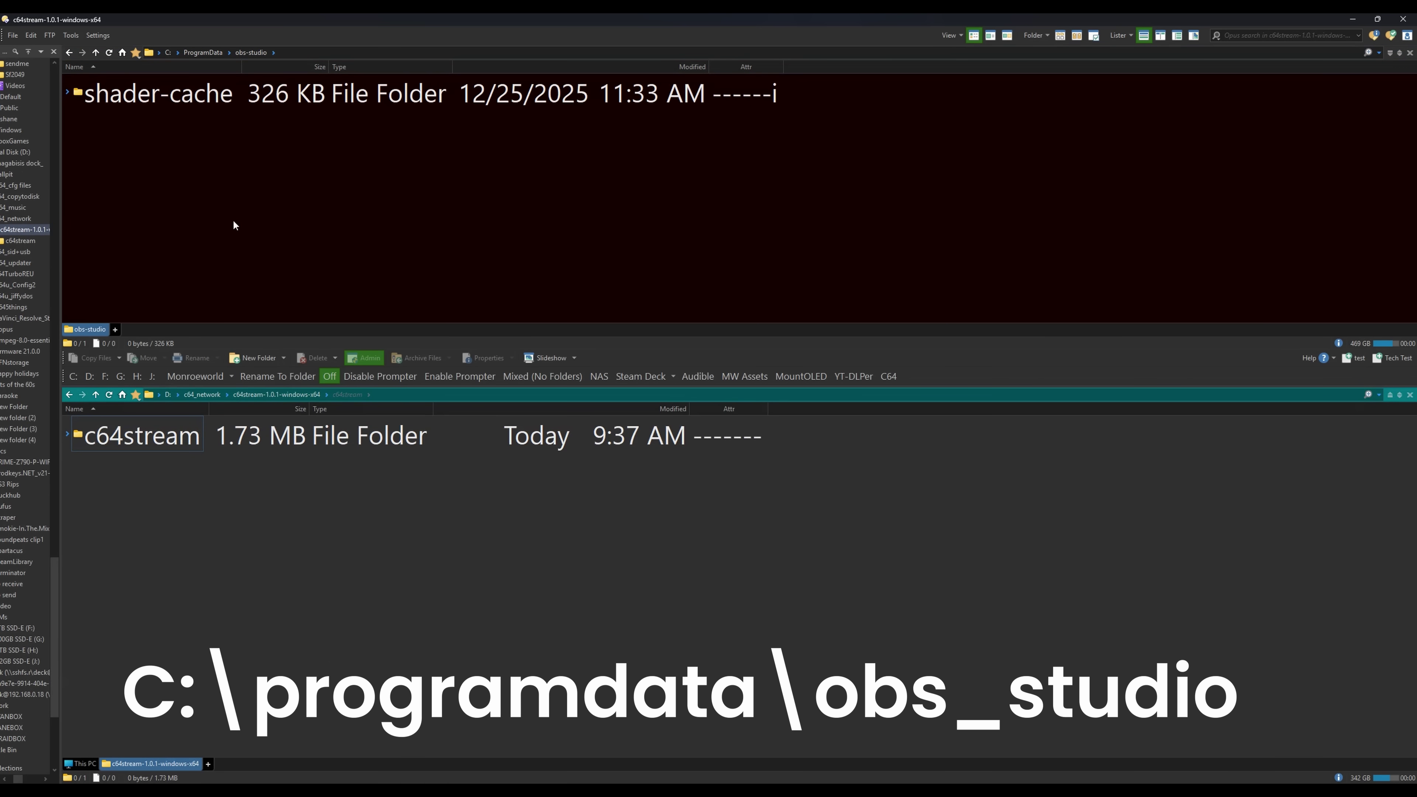
Step: Create a folder named plugins in C:\ProgramData\obs-studio
{"action": "left_click", "coordinate": [242, 200]}
{"action": "left_click", "coordinate": [343, 54]}
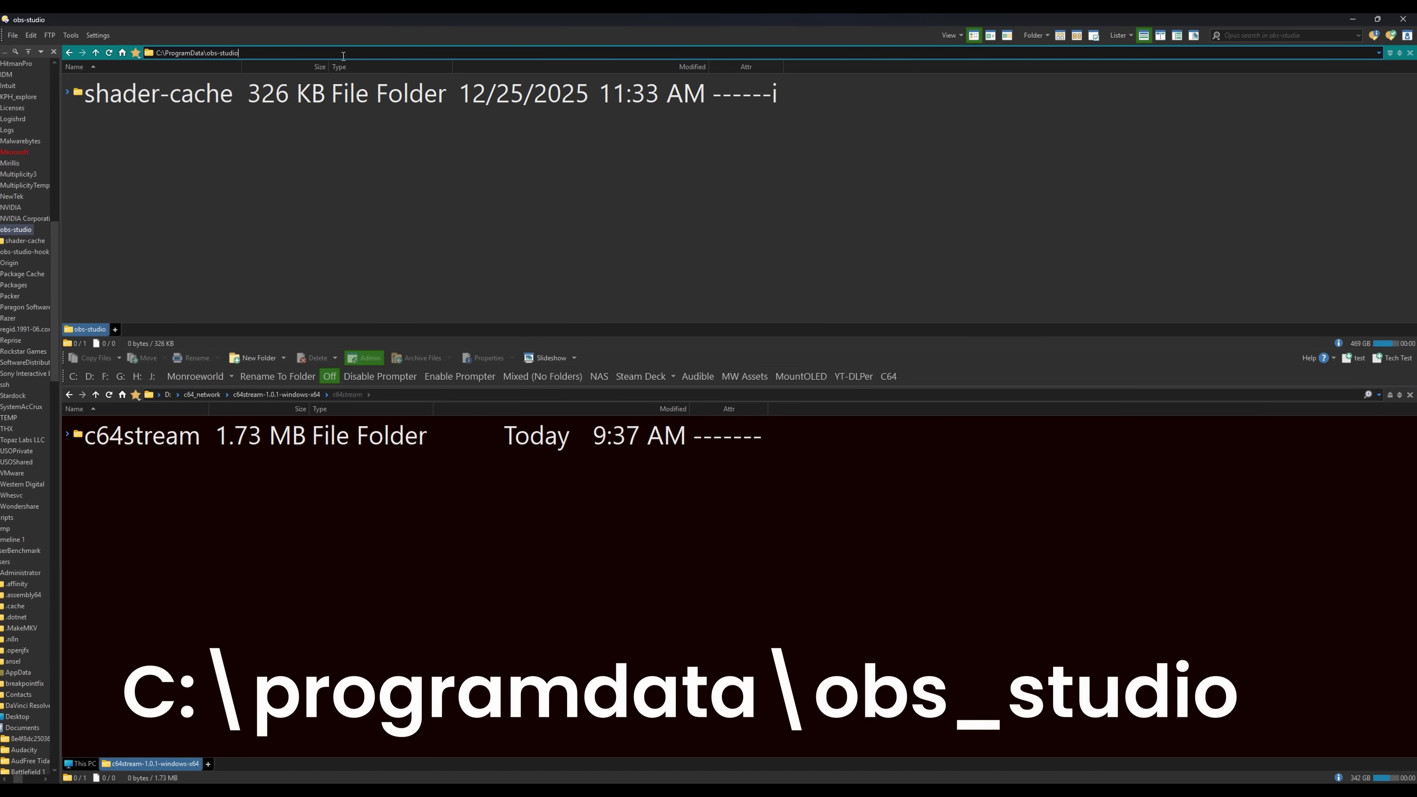
{"action": "triple_click", "coordinate": [231, 52]}
{"action": "left_click", "coordinate": [260, 183]}
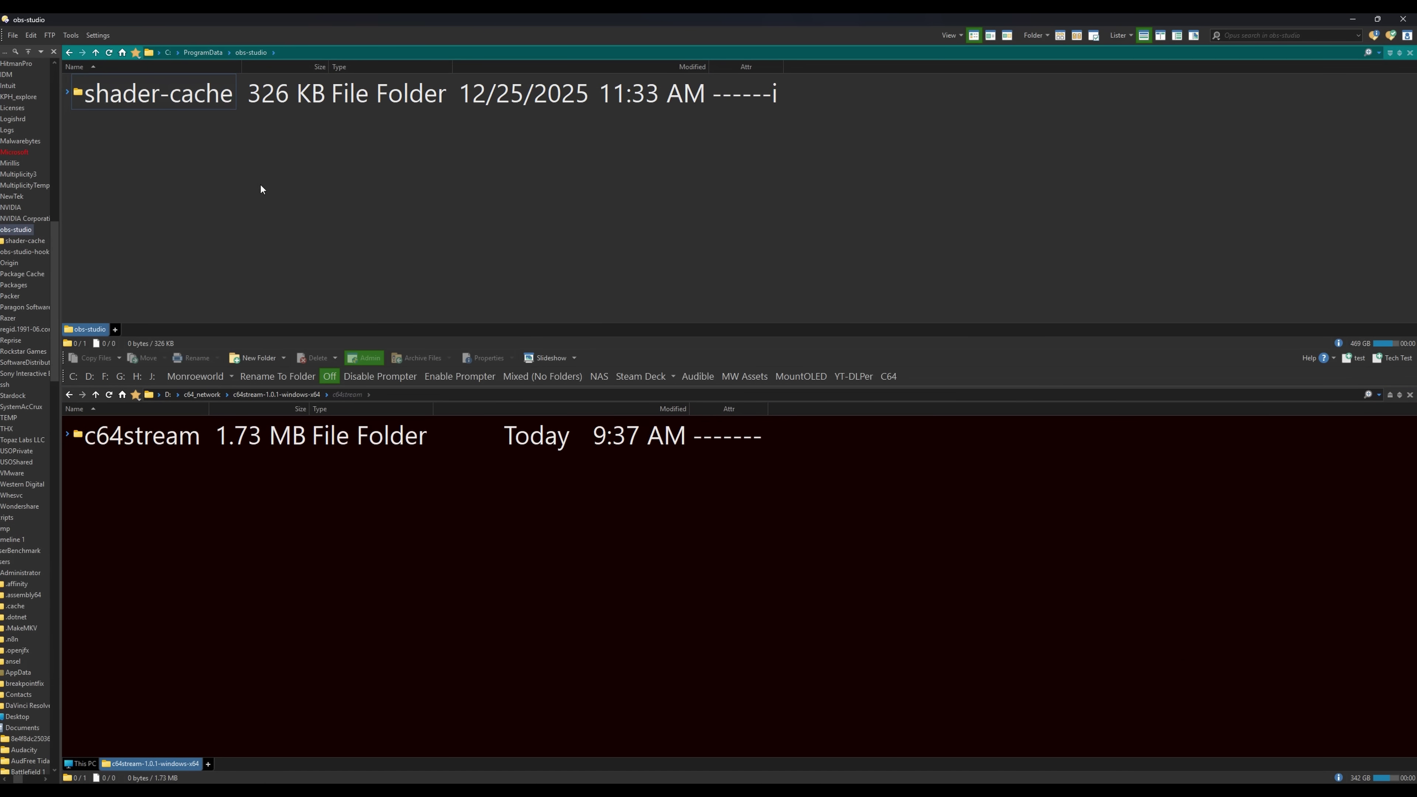
{"action": "left_click", "coordinate": [263, 360]}
{"action": "type", "text": "pl"}
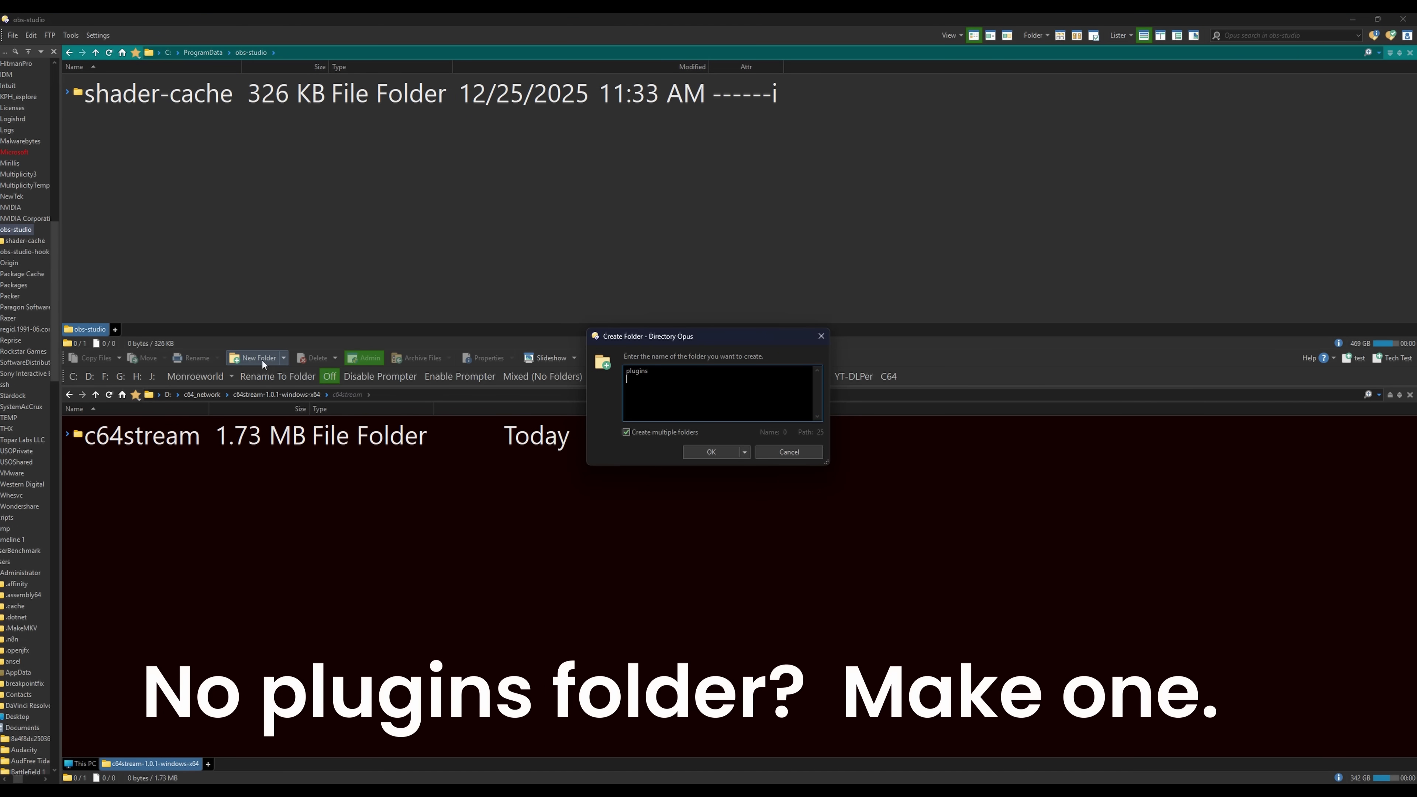
{"action": "type", "text": "ugins"}
{"action": "left_click", "coordinate": [701, 452]}
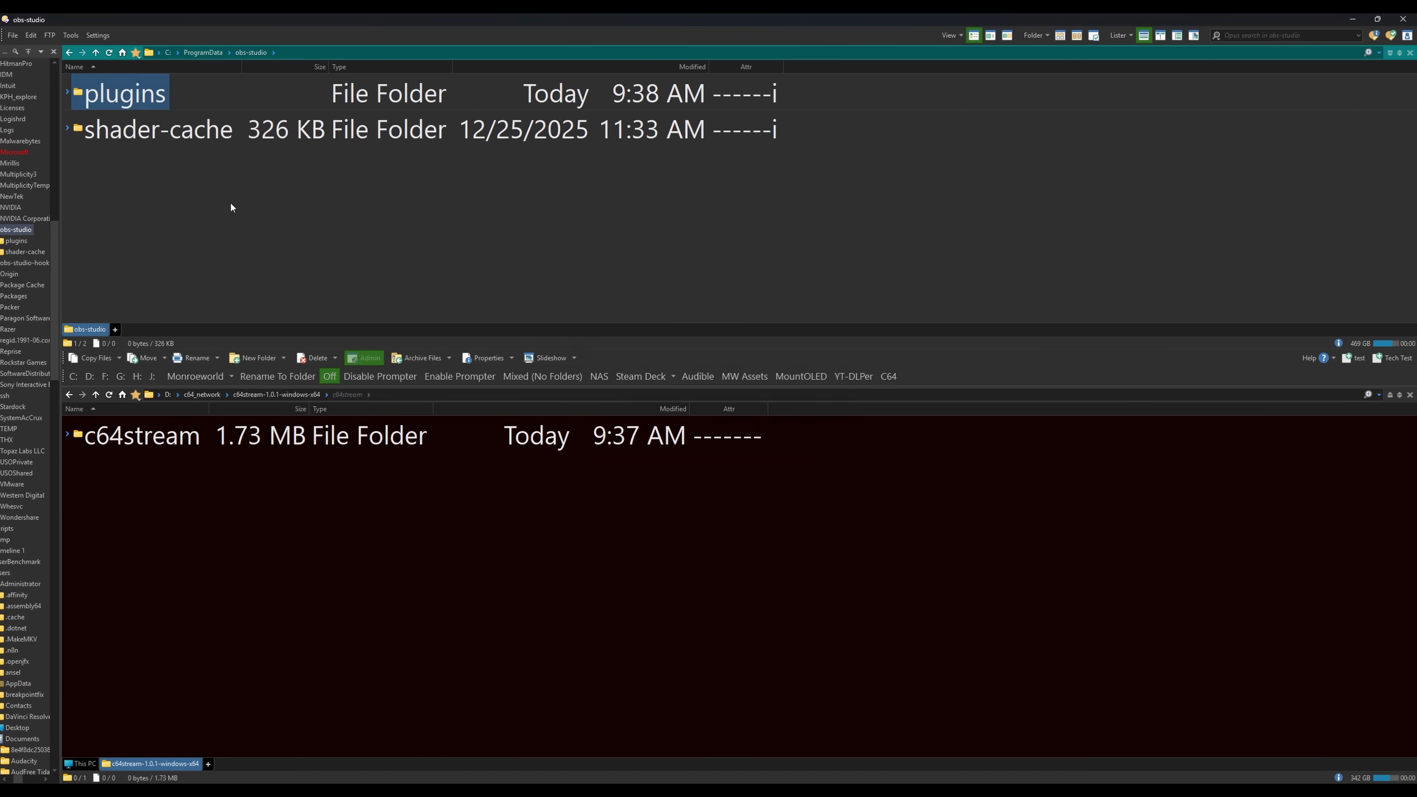
Step: Copy the extracted c64stream folder into the obs-studio plugins folder and check the contents of the copy
{"action": "left_click", "coordinate": [154, 129]}
{"action": "double_click", "coordinate": [122, 95]}
{"action": "left_click", "coordinate": [218, 543]}
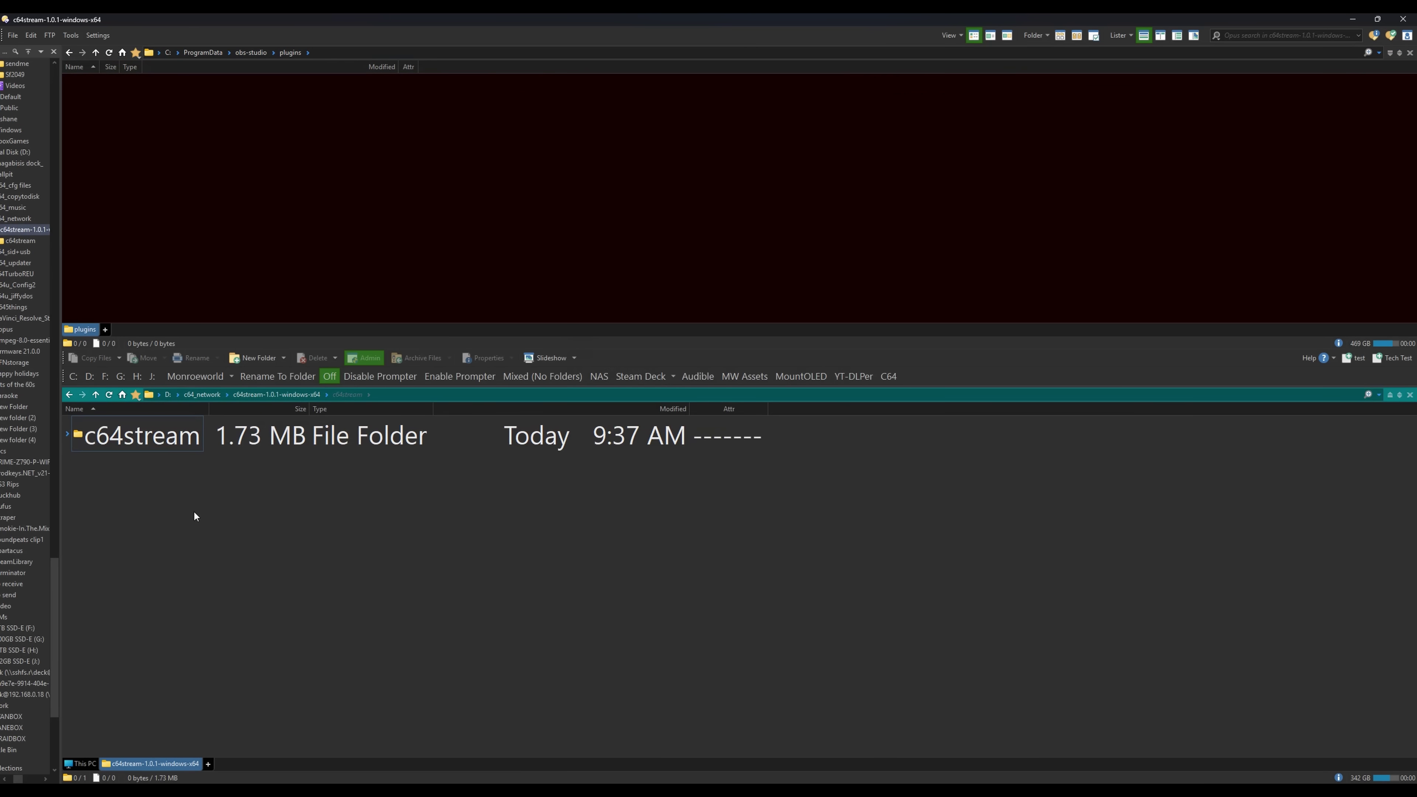
{"action": "left_click", "coordinate": [139, 435]}
{"action": "left_click", "coordinate": [96, 359]}
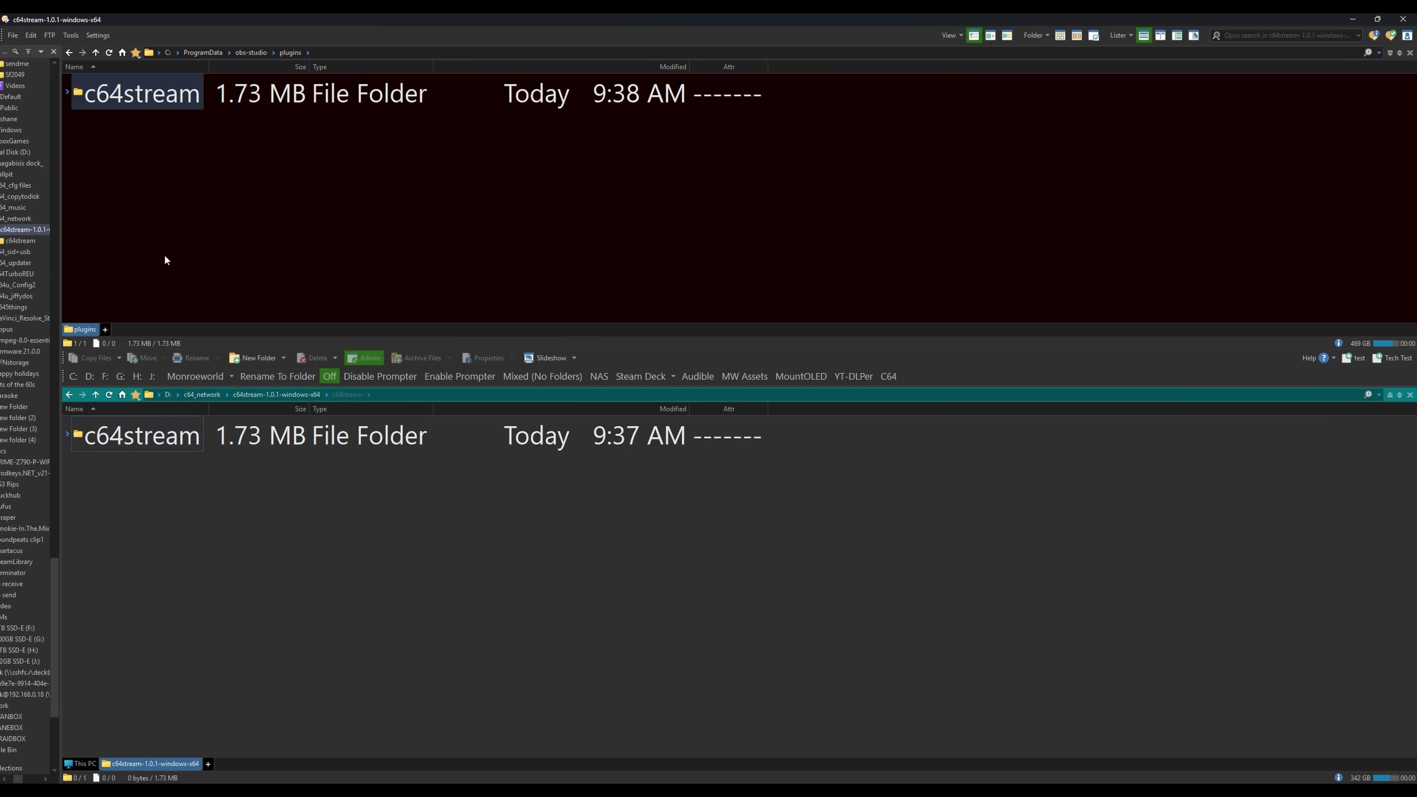
{"action": "double_click", "coordinate": [153, 95]}
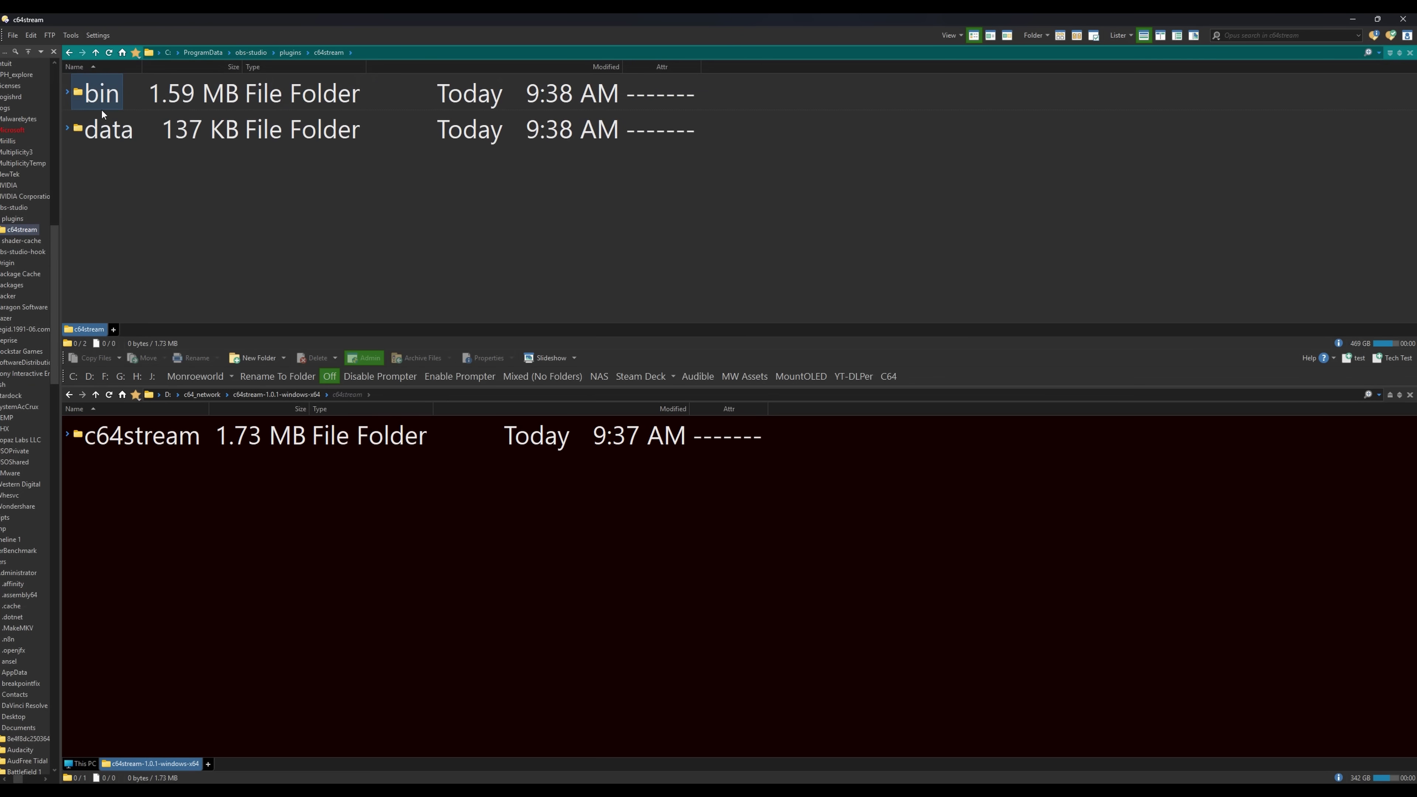
{"action": "left_click", "coordinate": [291, 52]}
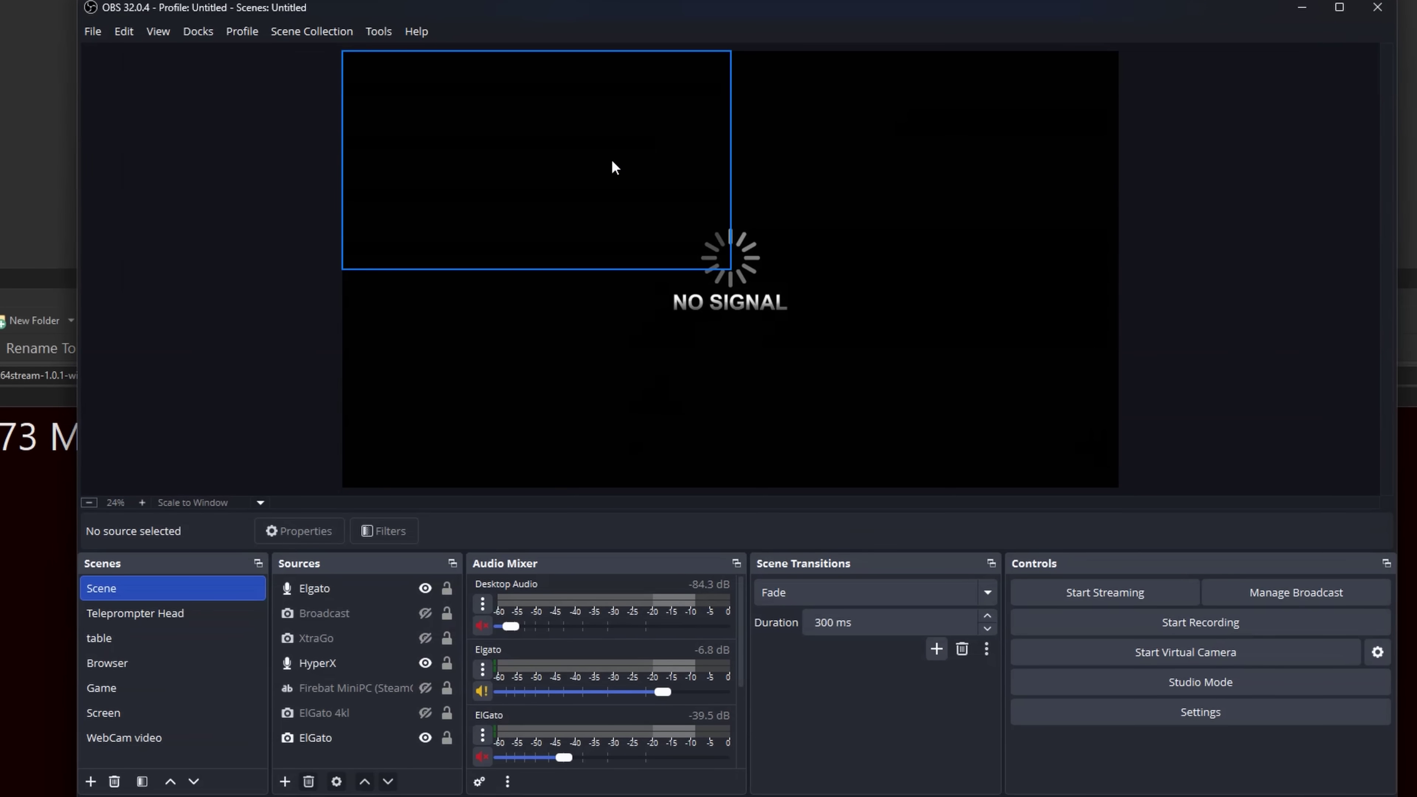
Step: In OBS, add a new C64 Stream source named C64 Streaming to the current scene
{"action": "left_click", "coordinate": [285, 781]}
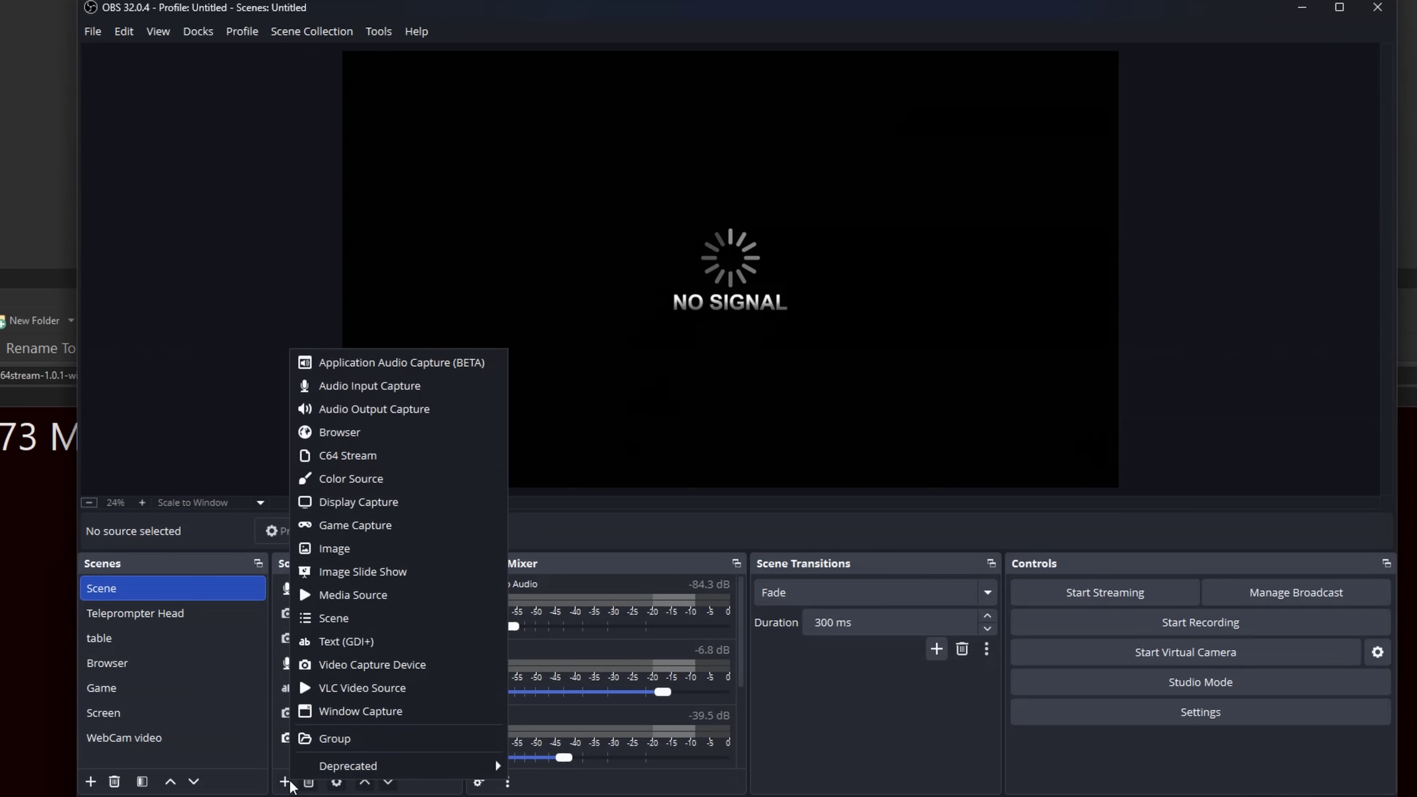
{"action": "left_click", "coordinate": [350, 463]}
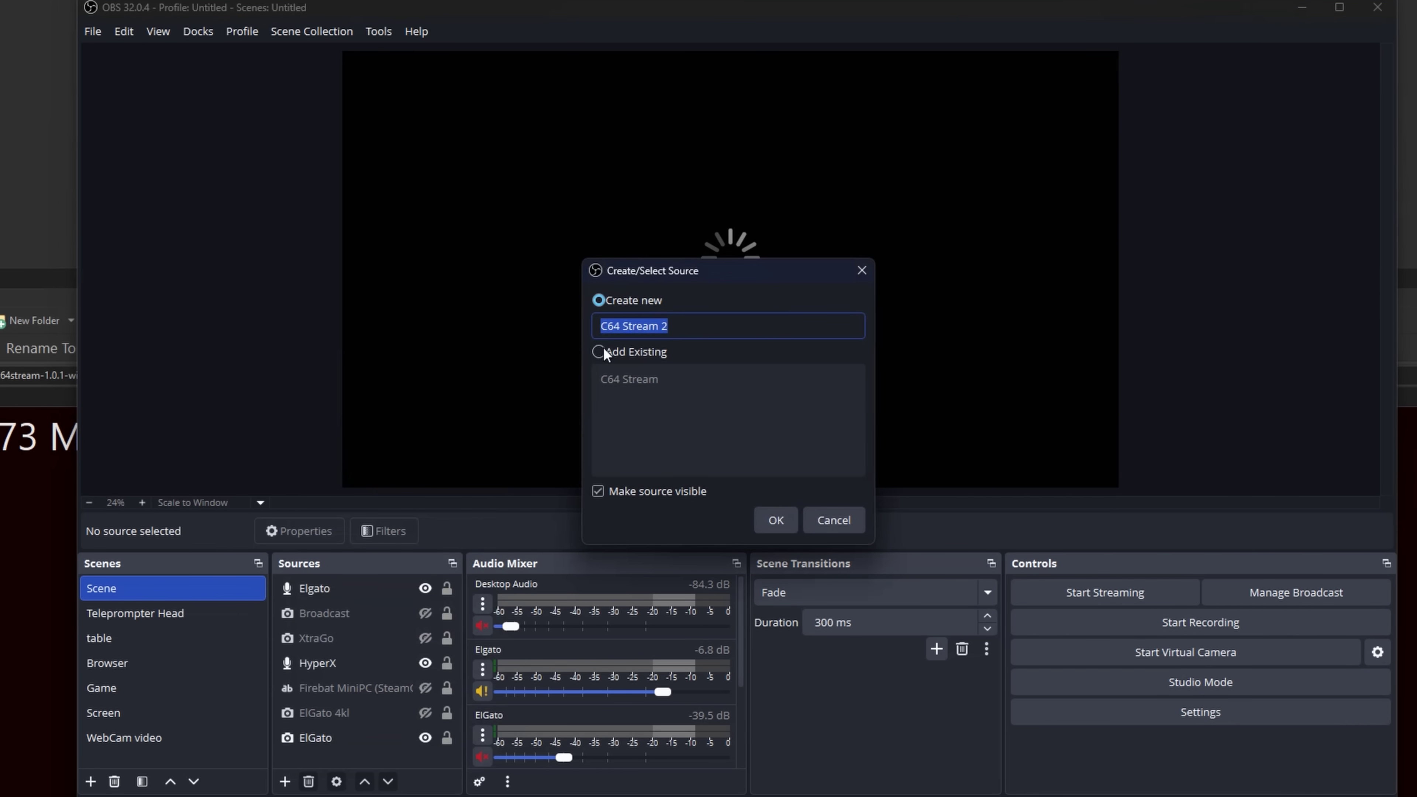
{"action": "key", "text": "Right"}
{"action": "key", "text": "BackSpace"}
{"action": "key", "text": "BackSpace"}
{"action": "type", "text": "ing"}
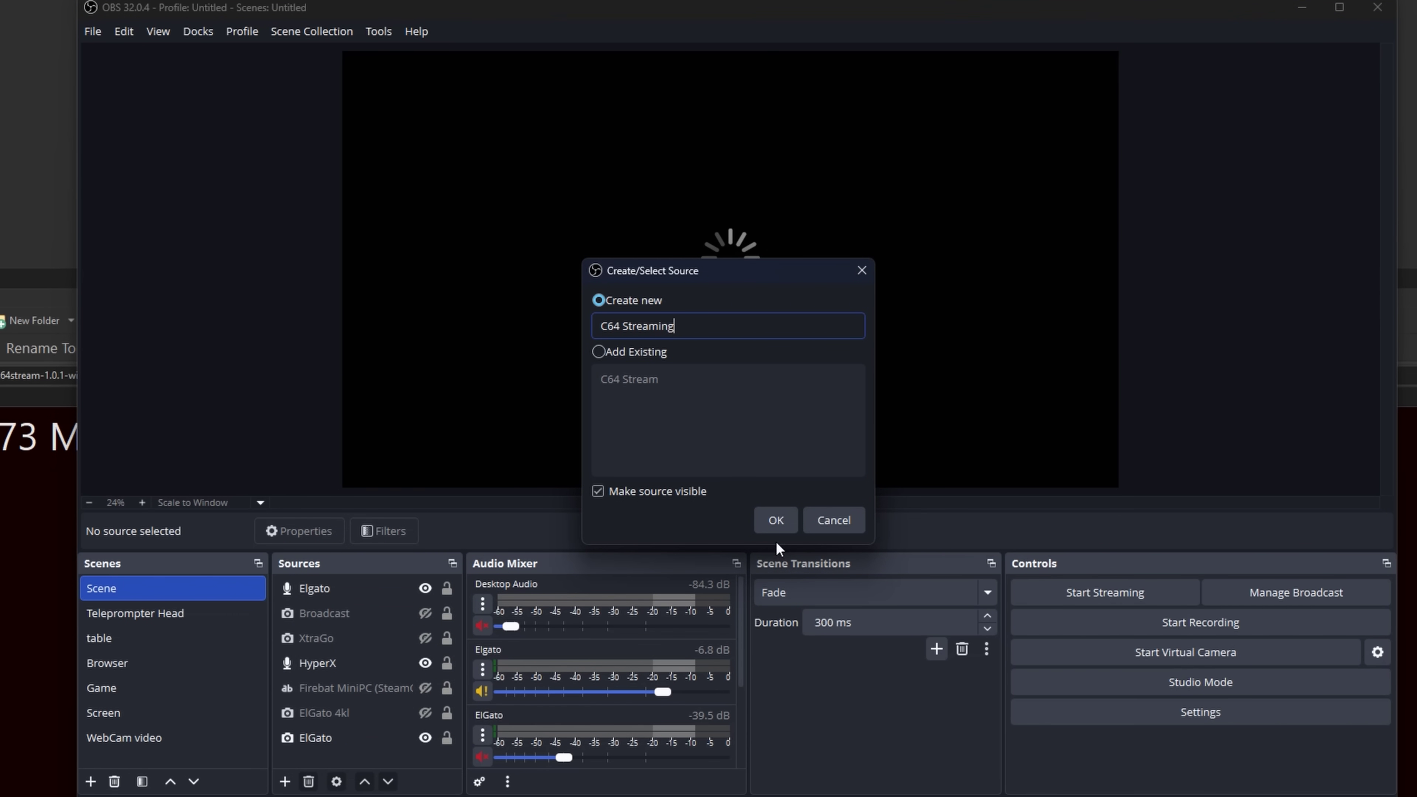
{"action": "left_click", "coordinate": [781, 512]}
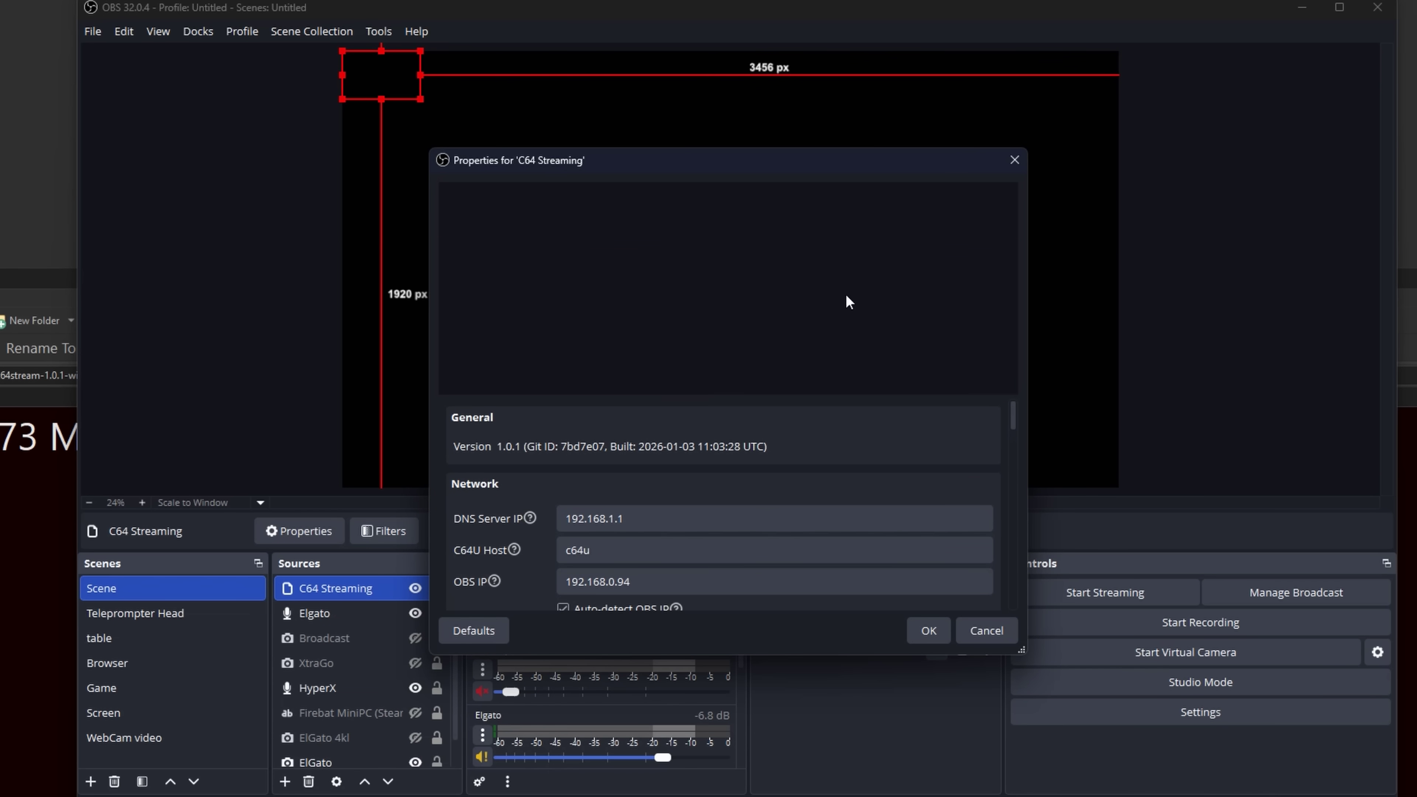
Step: Review the Network properties of the C64 Streaming source and set its DNS Server IP to 192.168.0.1
{"action": "scroll", "coordinate": [889, 493], "scroll_direction": "down", "scroll_amount": 3}
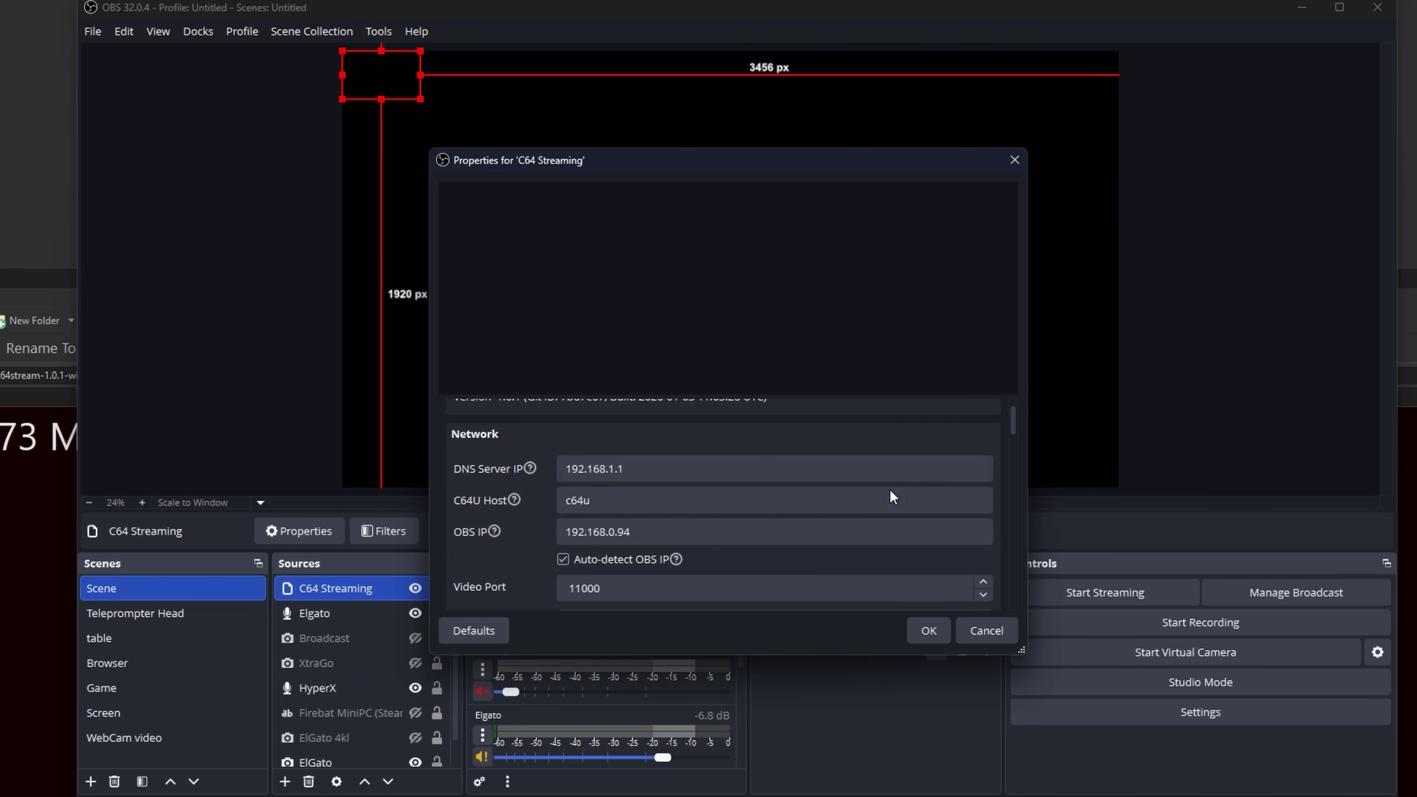
{"action": "scroll", "coordinate": [893, 495], "scroll_direction": "up", "scroll_amount": 1}
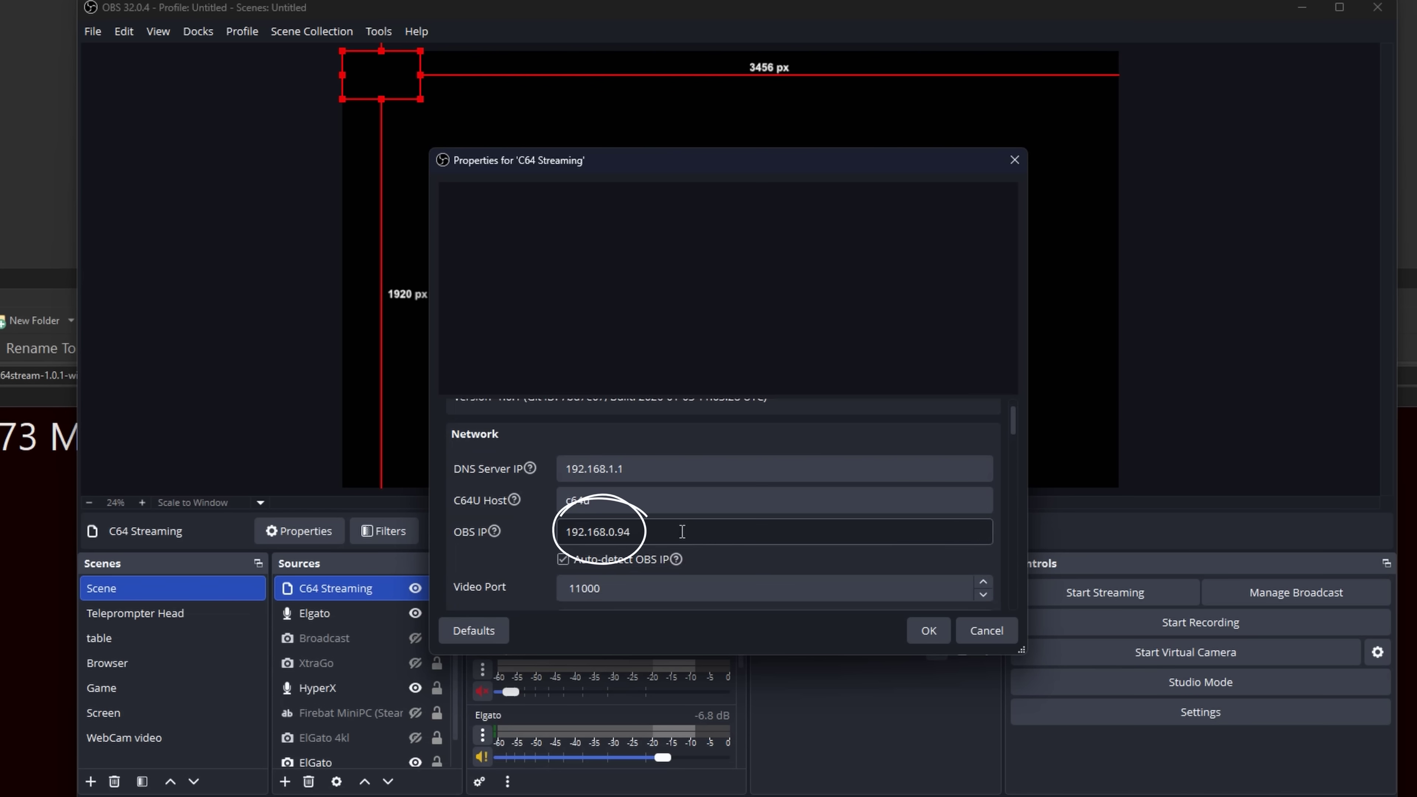
{"action": "left_click_drag", "start_coordinate": [697, 532], "coordinate": [509, 537]}
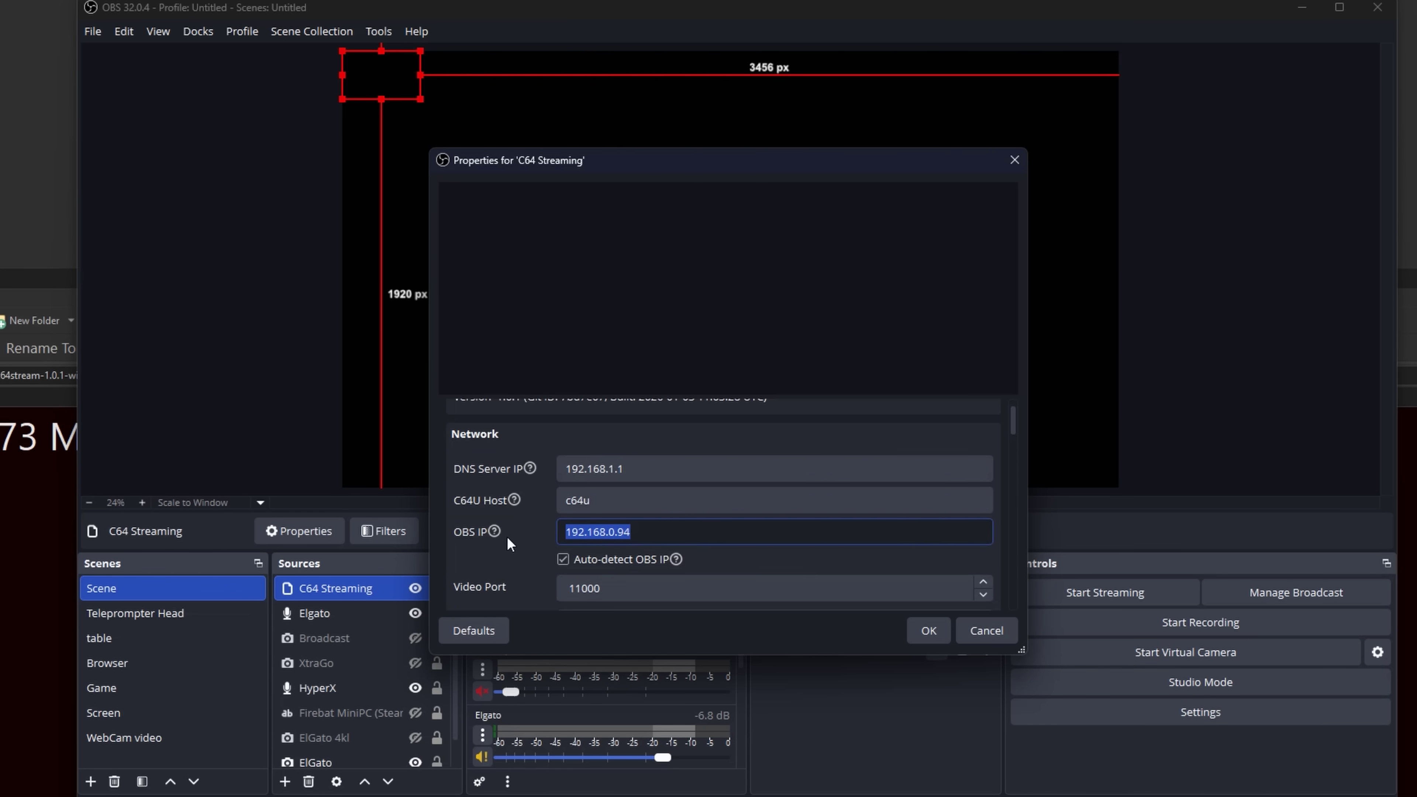
{"action": "left_click", "coordinate": [609, 469]}
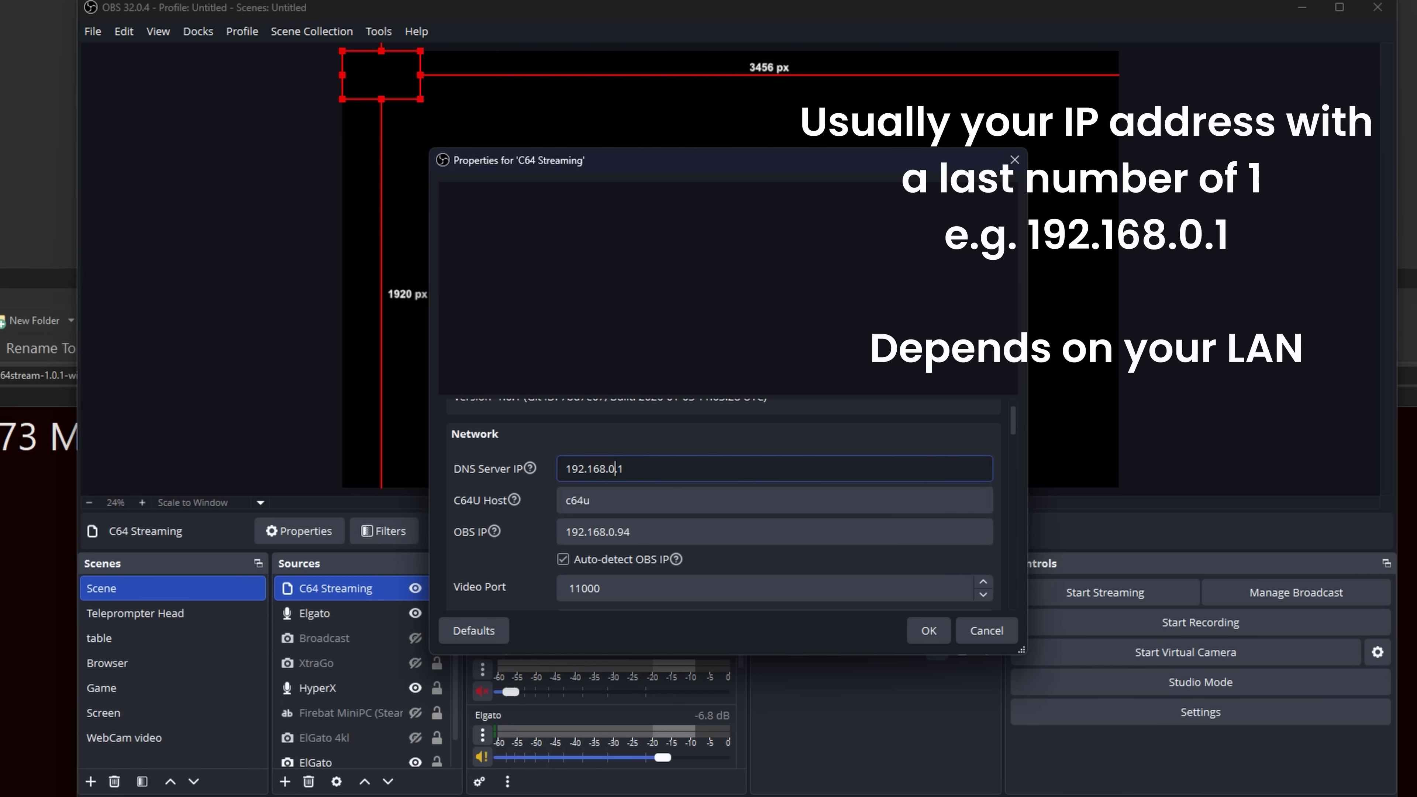
Step: Set the C64U Host to 192.168.0.250, review the port settings and accept the source properties
{"action": "left_click", "coordinate": [712, 501]}
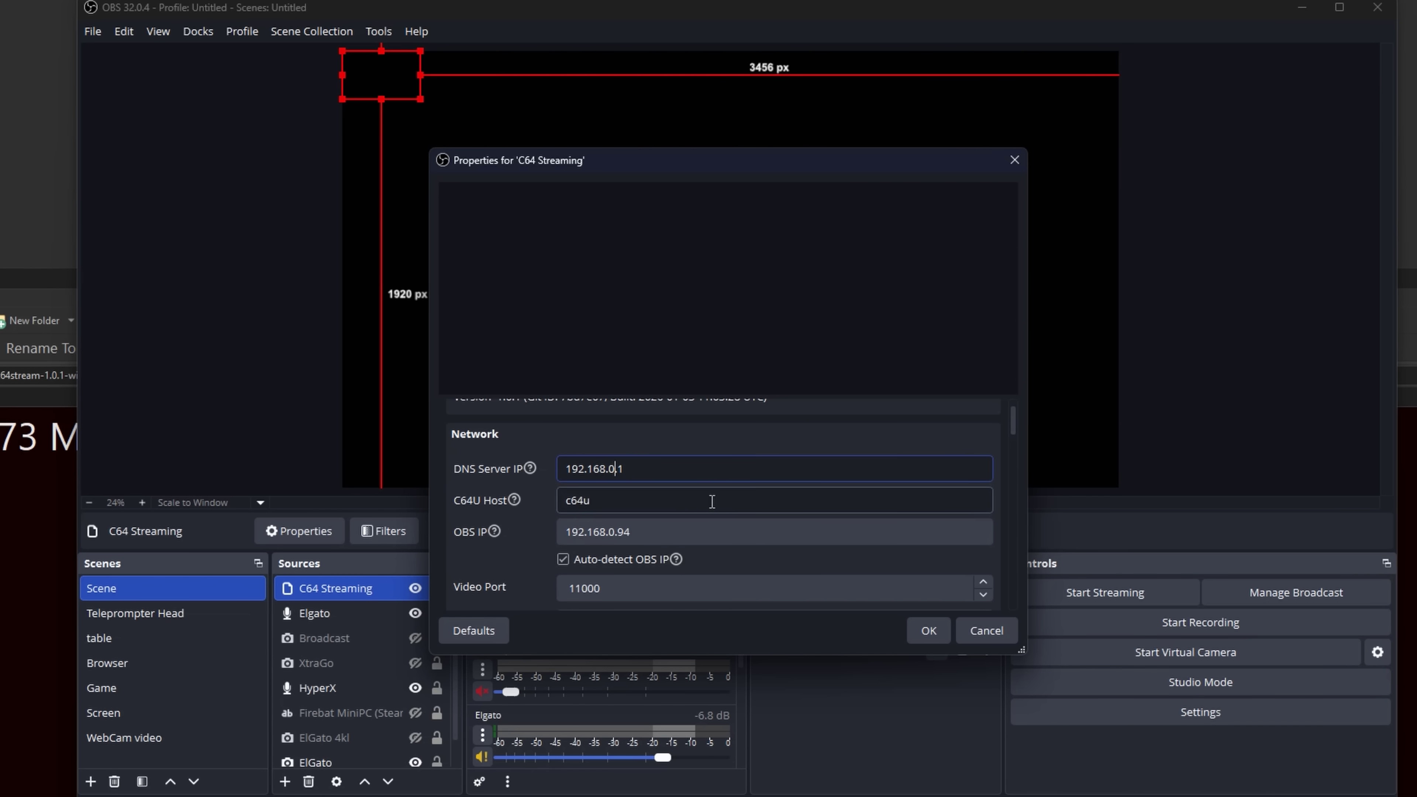
{"action": "key", "text": "BackSpace"}
{"action": "key", "text": "BackSpace"}
{"action": "key", "text": "BackSpace"}
{"action": "key", "text": "BackSpace"}
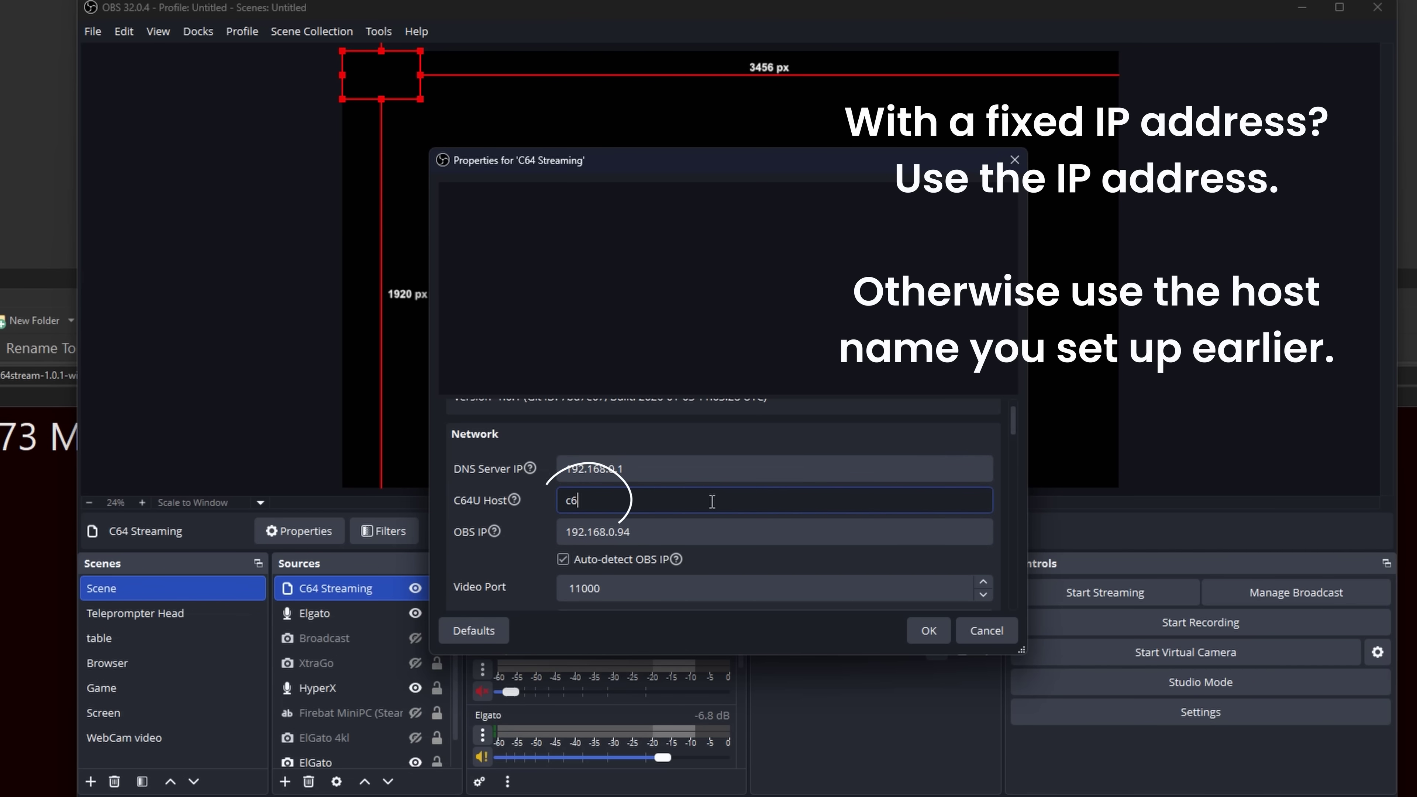
{"action": "type", "text": "192.168.0."}
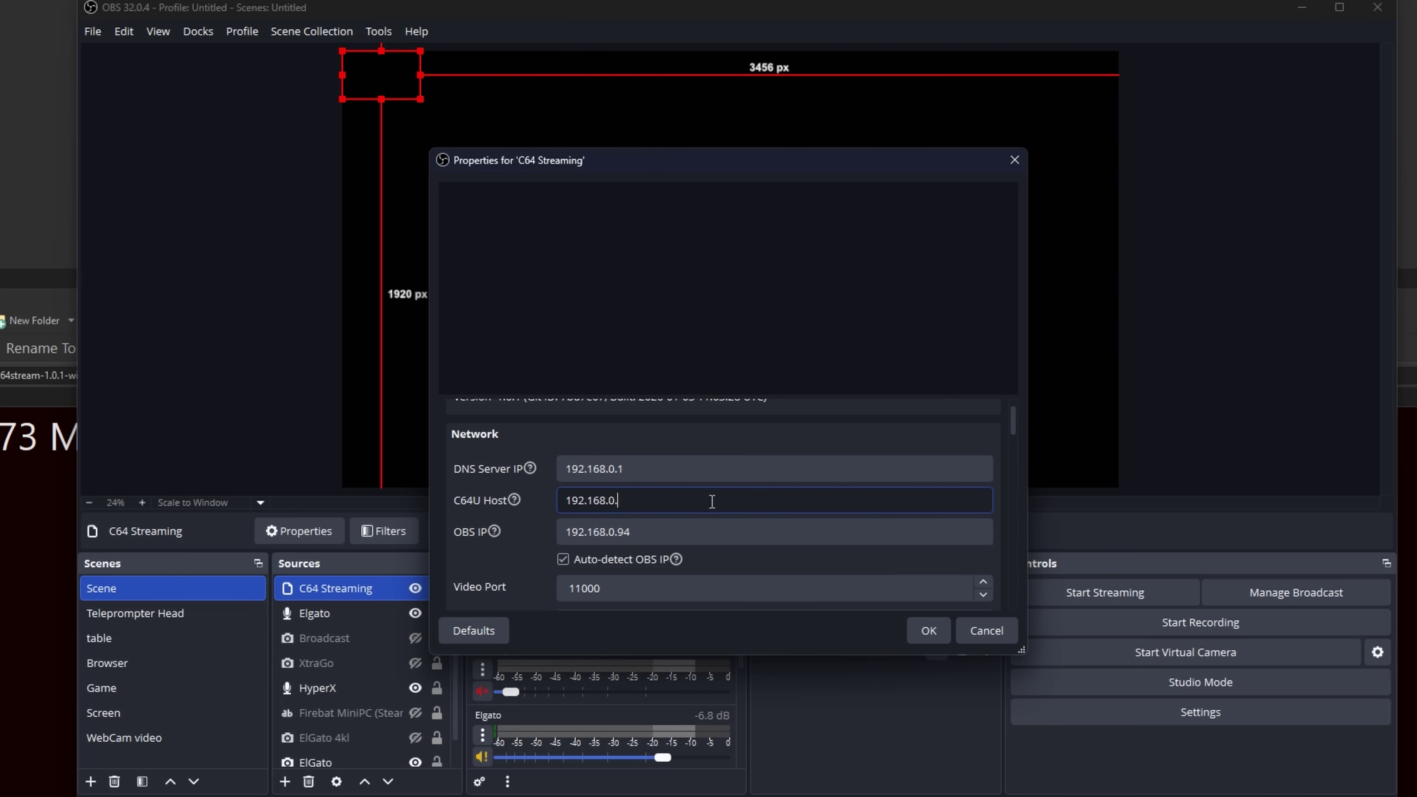
{"action": "type", "text": "250"}
{"action": "scroll", "coordinate": [878, 486], "scroll_direction": "down", "scroll_amount": 2}
{"action": "scroll", "coordinate": [878, 487], "scroll_direction": "down", "scroll_amount": 6}
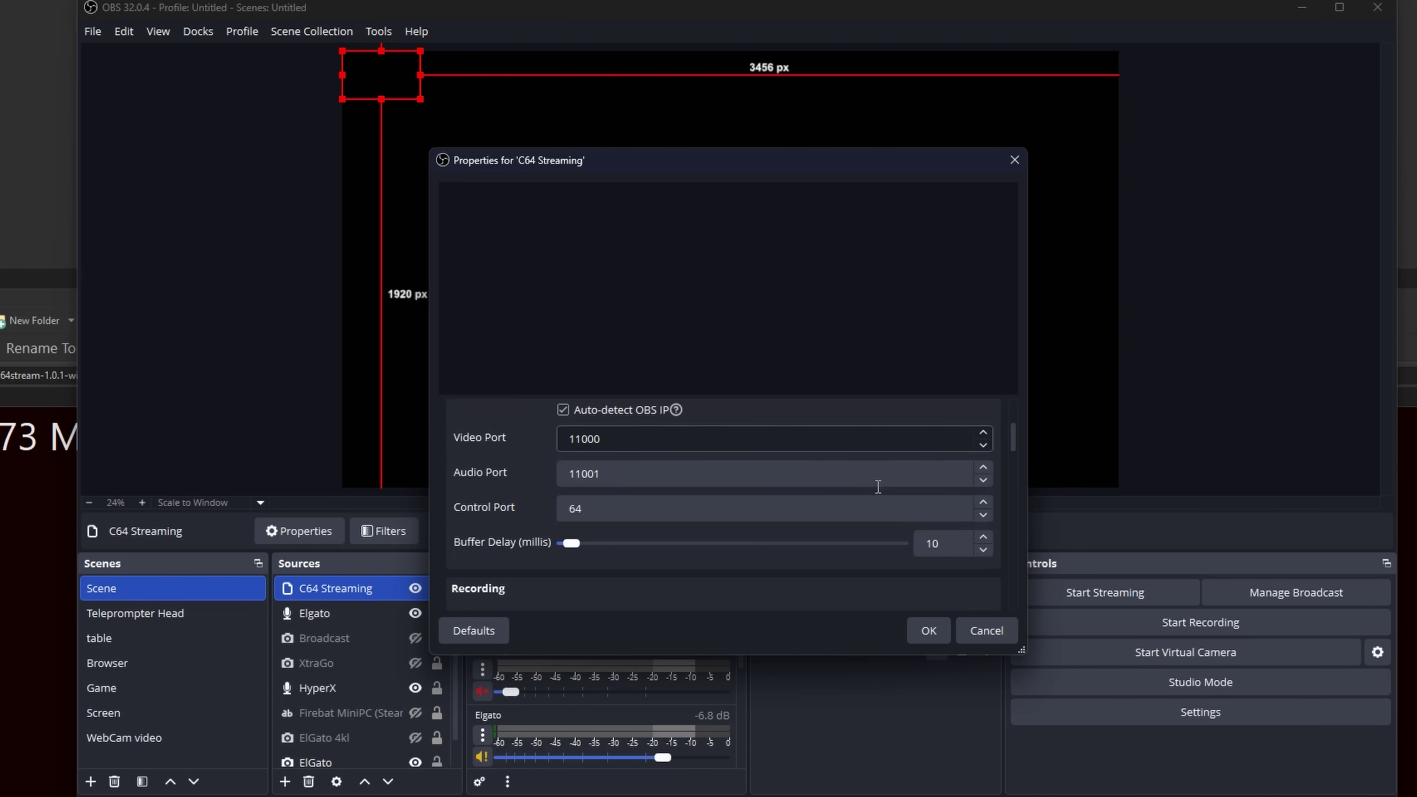
{"action": "left_click", "coordinate": [928, 630]}
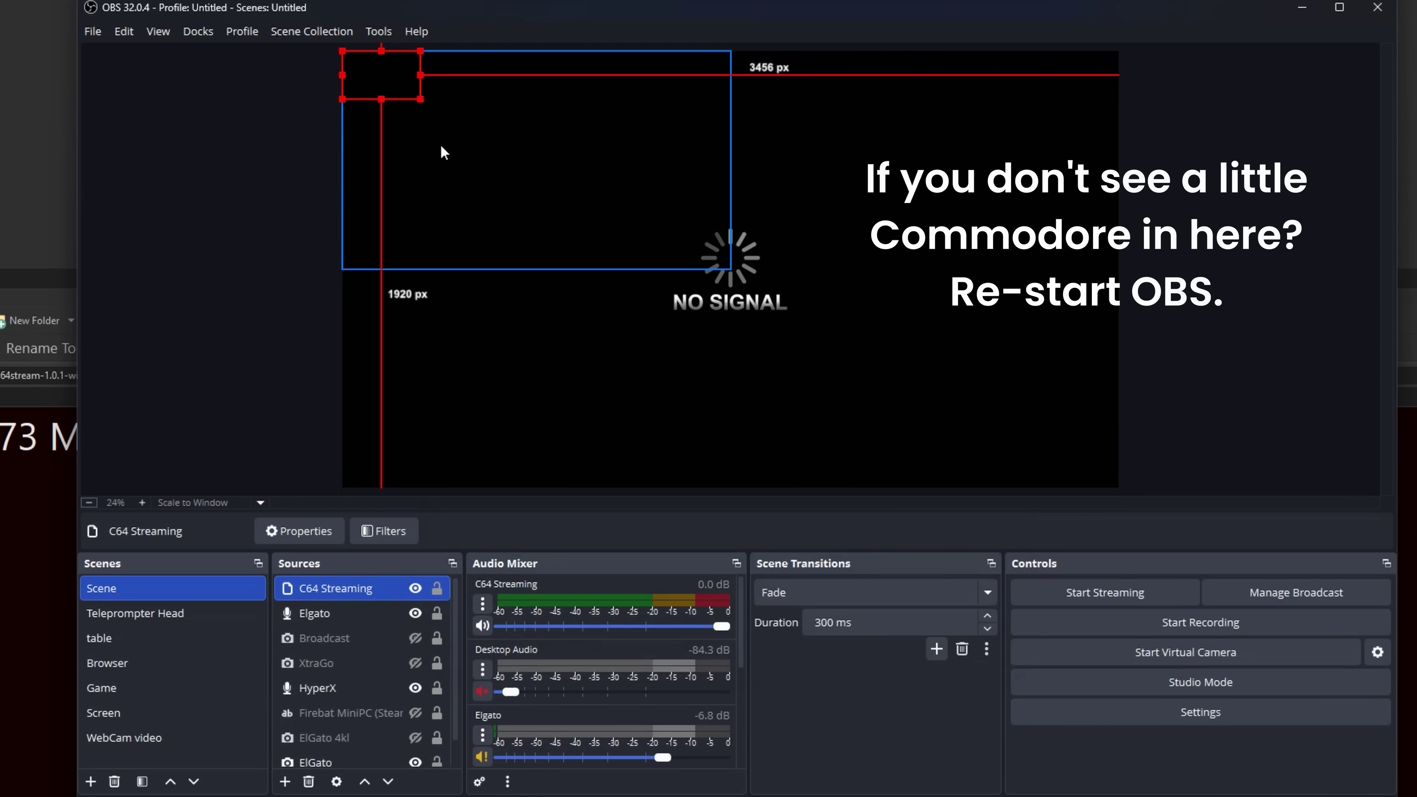
Step: Enlarge the C64 Streaming source in the preview and move it toward the centre of the canvas
{"action": "left_click_drag", "start_coordinate": [421, 99], "coordinate": [817, 400]}
{"action": "left_click_drag", "start_coordinate": [809, 335], "coordinate": [876, 358]}
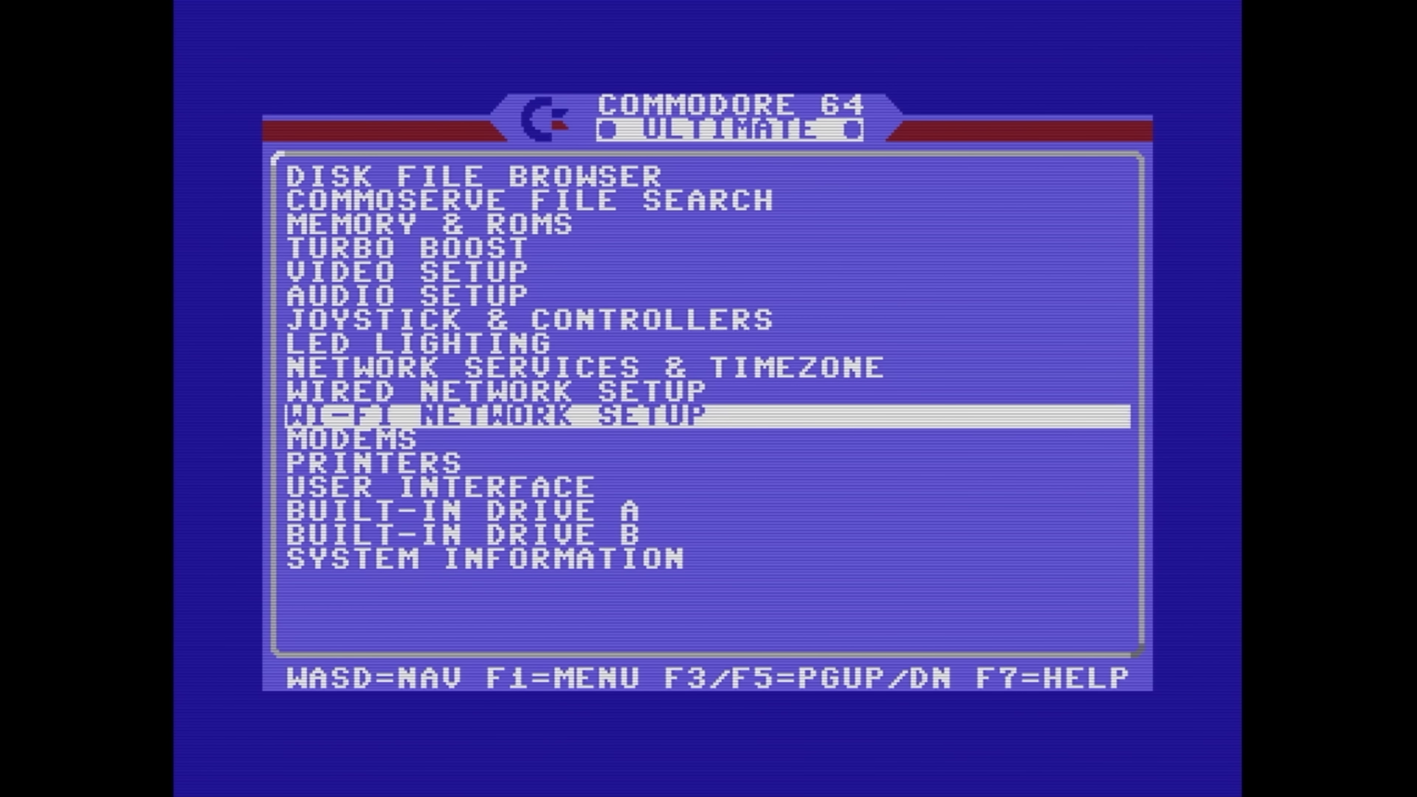
Step: On the Commodore 64 Ultimate, open the Data Streams settings and set Stream VIC to 192.168.0.94:11000
{"action": "key", "text": "F2"}
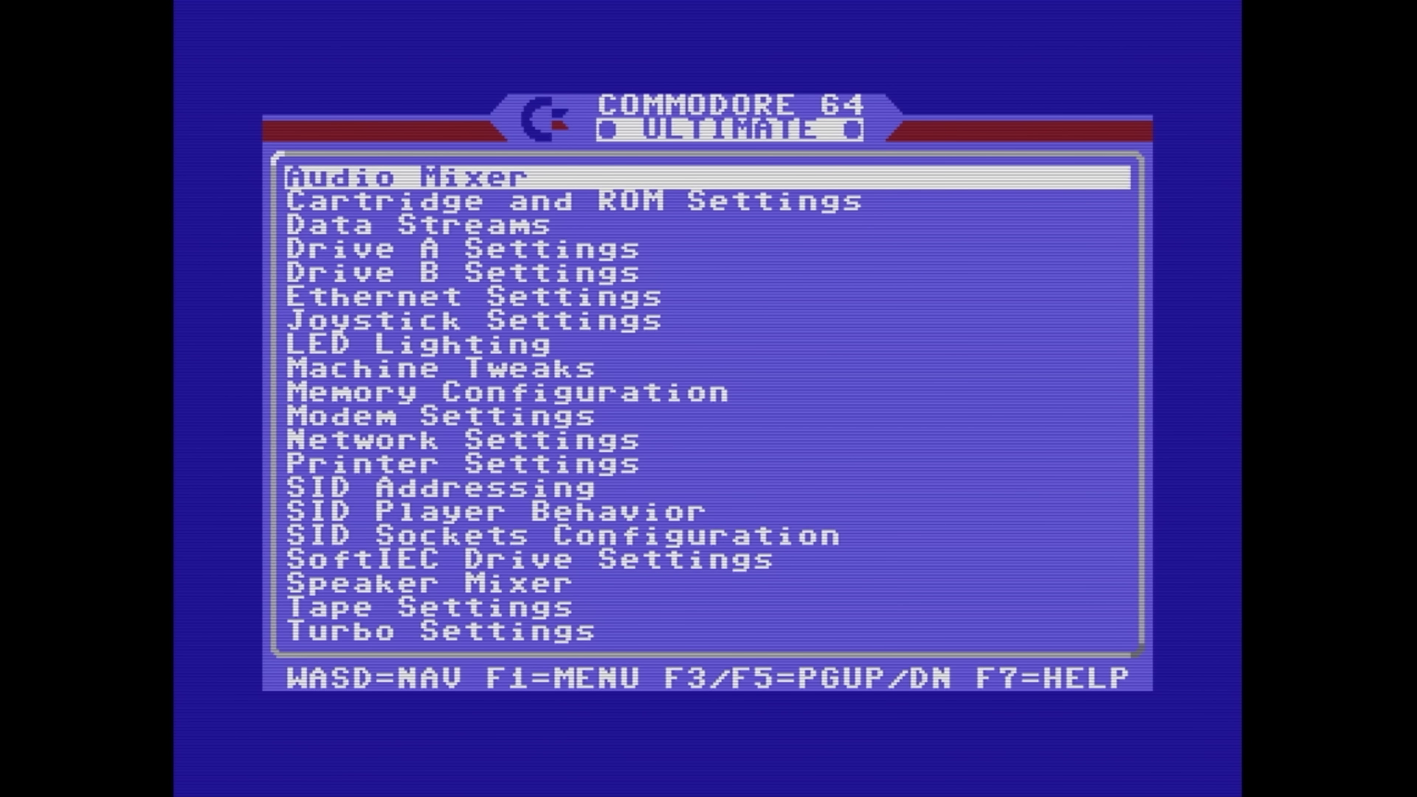
{"action": "key", "text": "Down"}
{"action": "key", "text": "Down"}
{"action": "key", "text": "Return"}
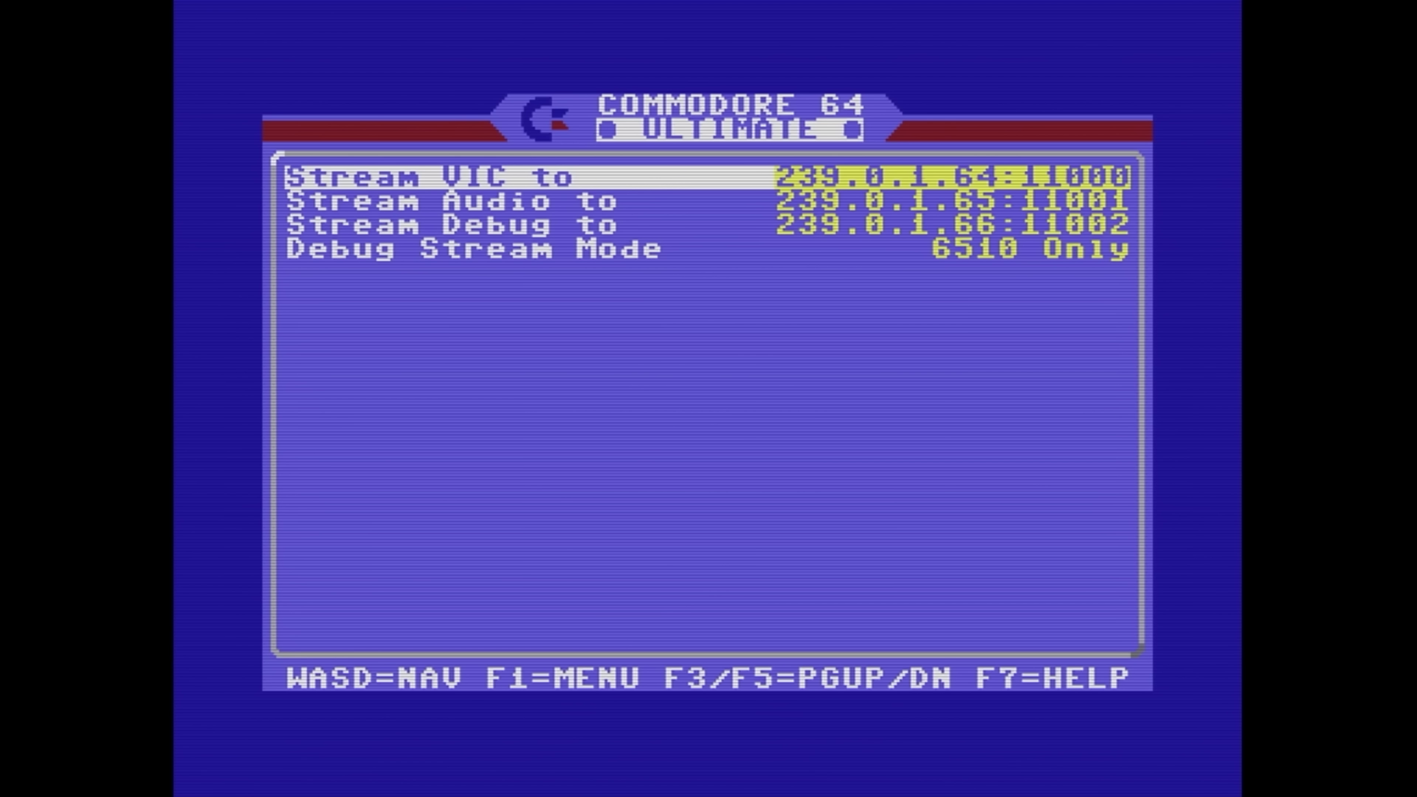
{"action": "key", "text": "Return"}
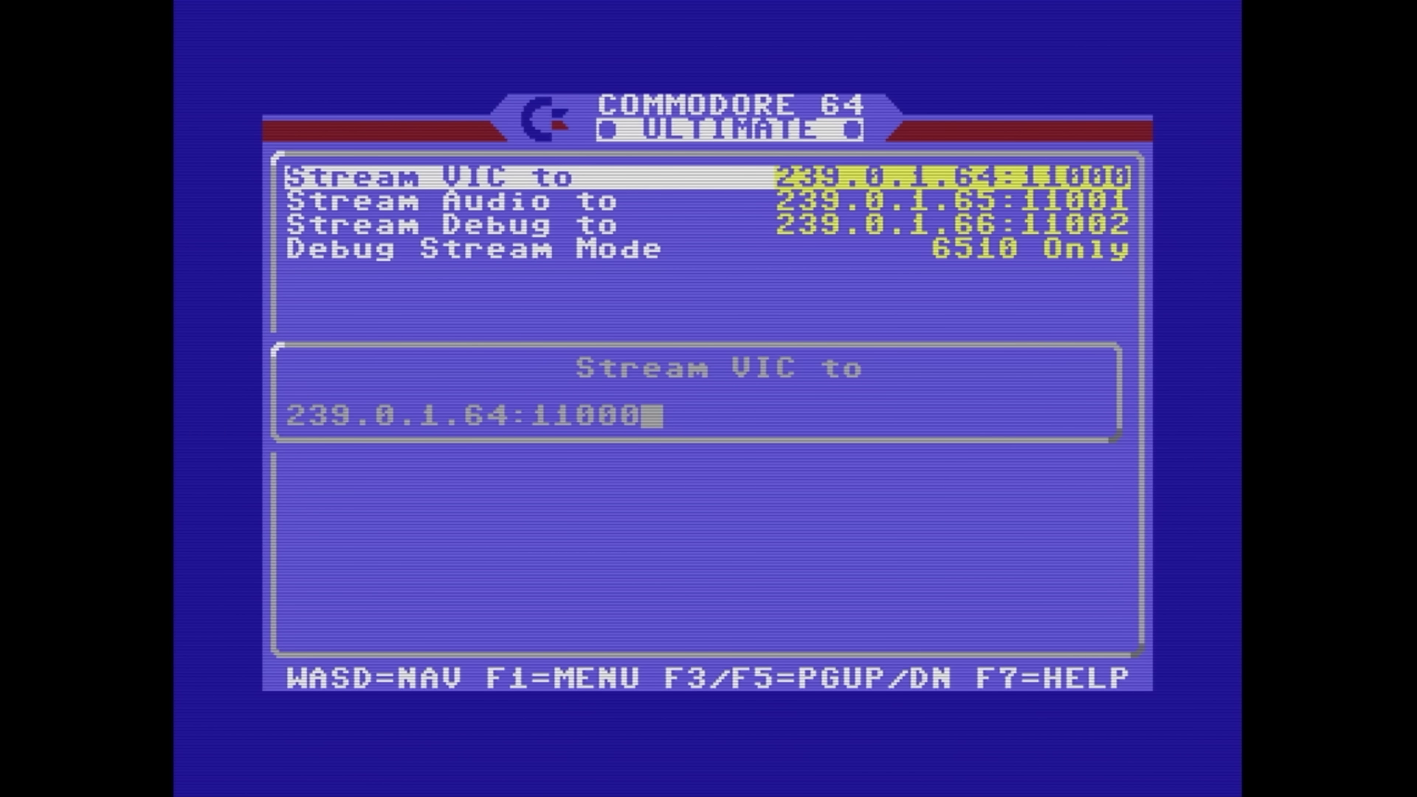
{"action": "key", "text": "Left"}
{"action": "key", "text": "Left"}
{"action": "key", "text": "Left"}
{"action": "key", "text": "Left"}
{"action": "key", "text": "Left"}
{"action": "key", "text": "Left"}
{"action": "key", "text": "BackSpace"}
{"action": "key", "text": "BackSpace"}
{"action": "key", "text": "BackSpace"}
{"action": "key", "text": "BackSpace"}
{"action": "key", "text": "BackSpace"}
{"action": "key", "text": "BackSpace"}
{"action": "key", "text": "BackSpace"}
{"action": "key", "text": "BackSpace"}
{"action": "key", "text": "BackSpace"}
{"action": "key", "text": "BackSpace"}
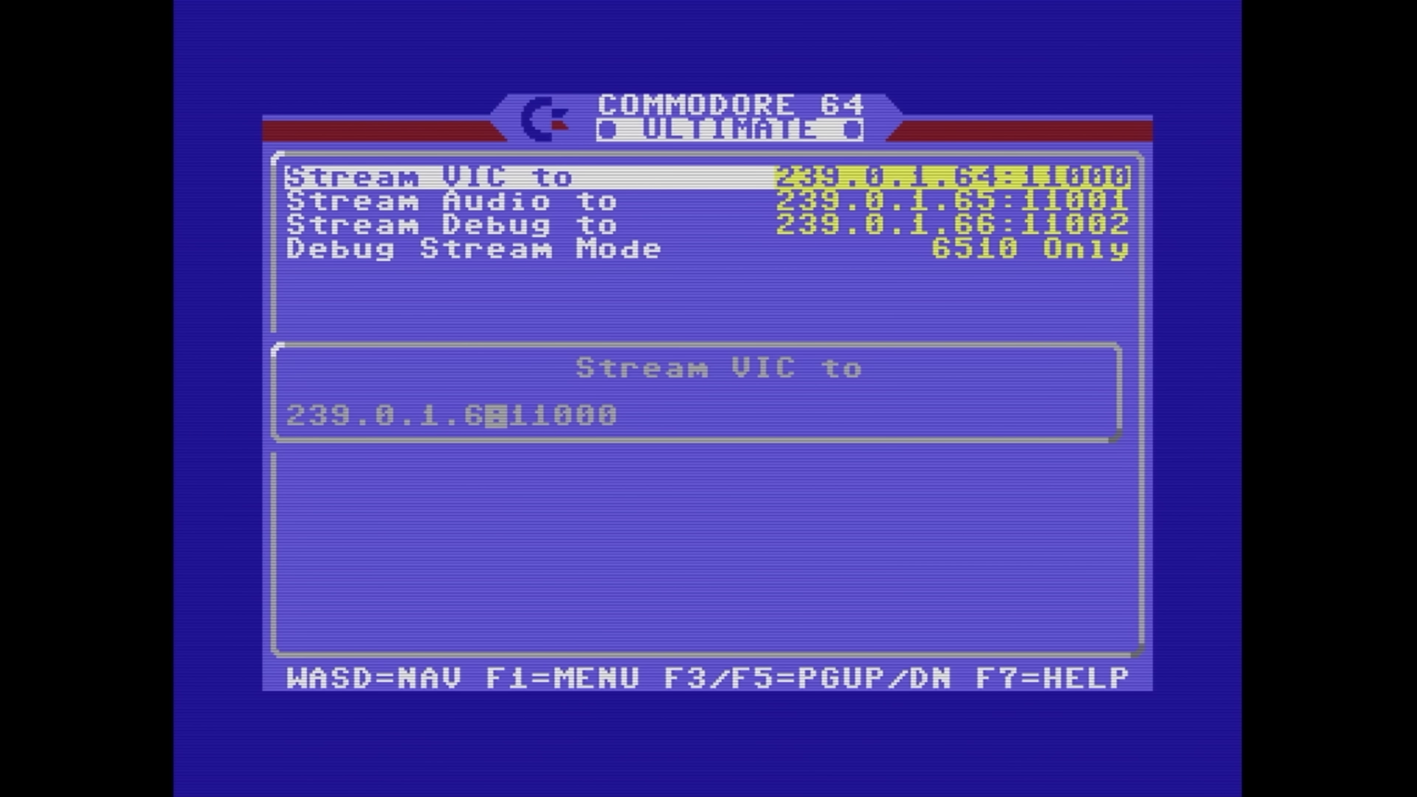
{"action": "type", "text": "192.168"}
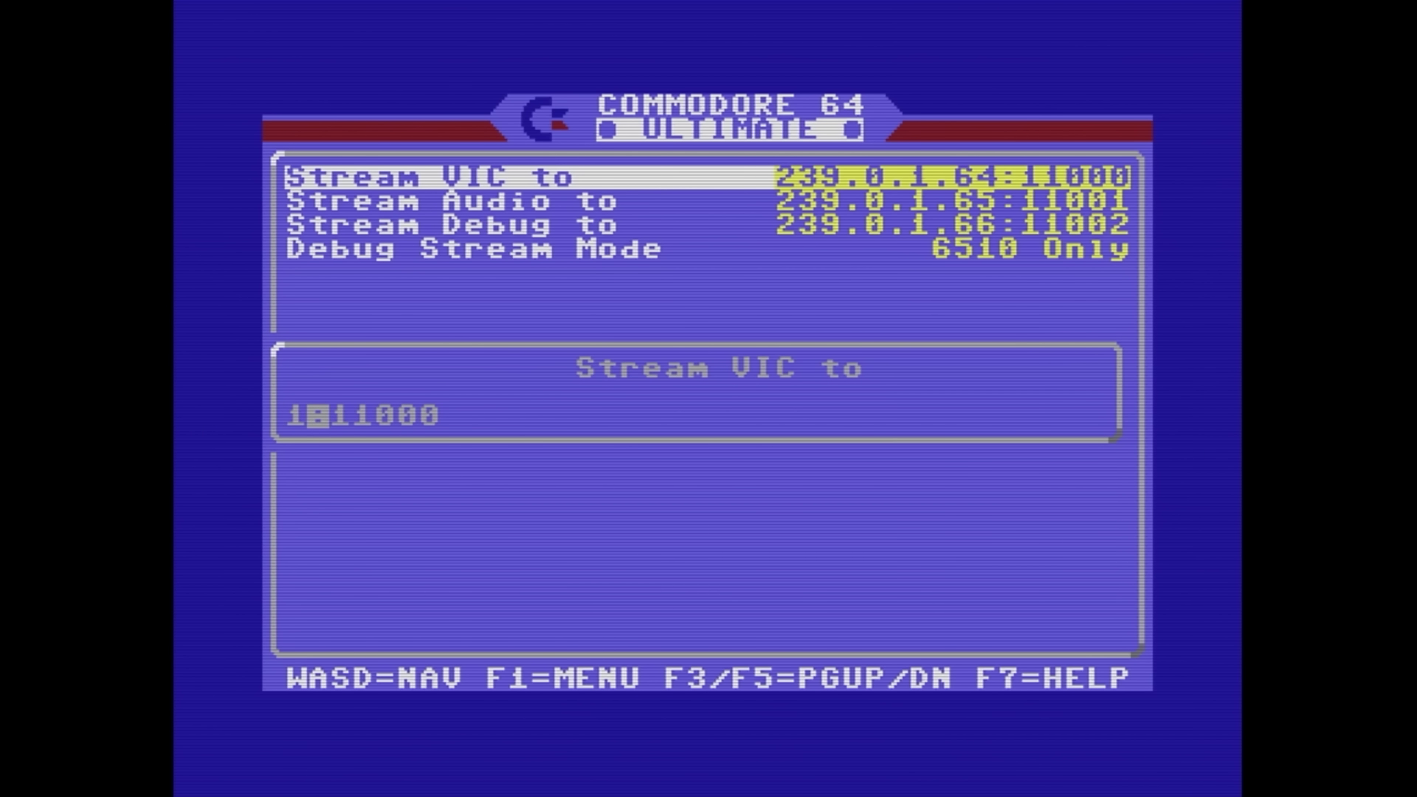
{"action": "type", "text": ".0.94"}
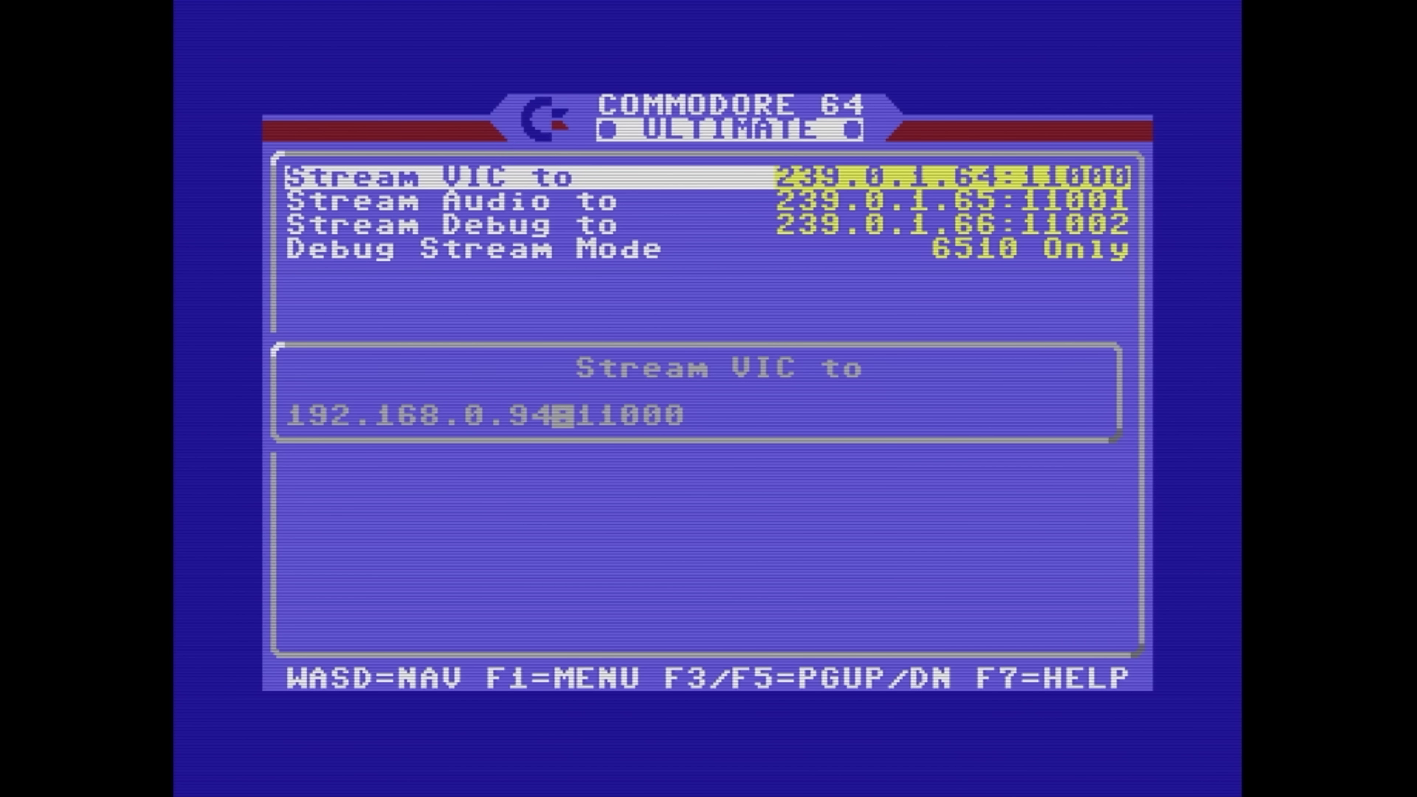
{"action": "key", "text": "Return"}
Step: Set Stream Audio to 192.168.0.94:11001 and leave the Data Streams settings
{"action": "key", "text": "s"}
{"action": "key", "text": "Return"}
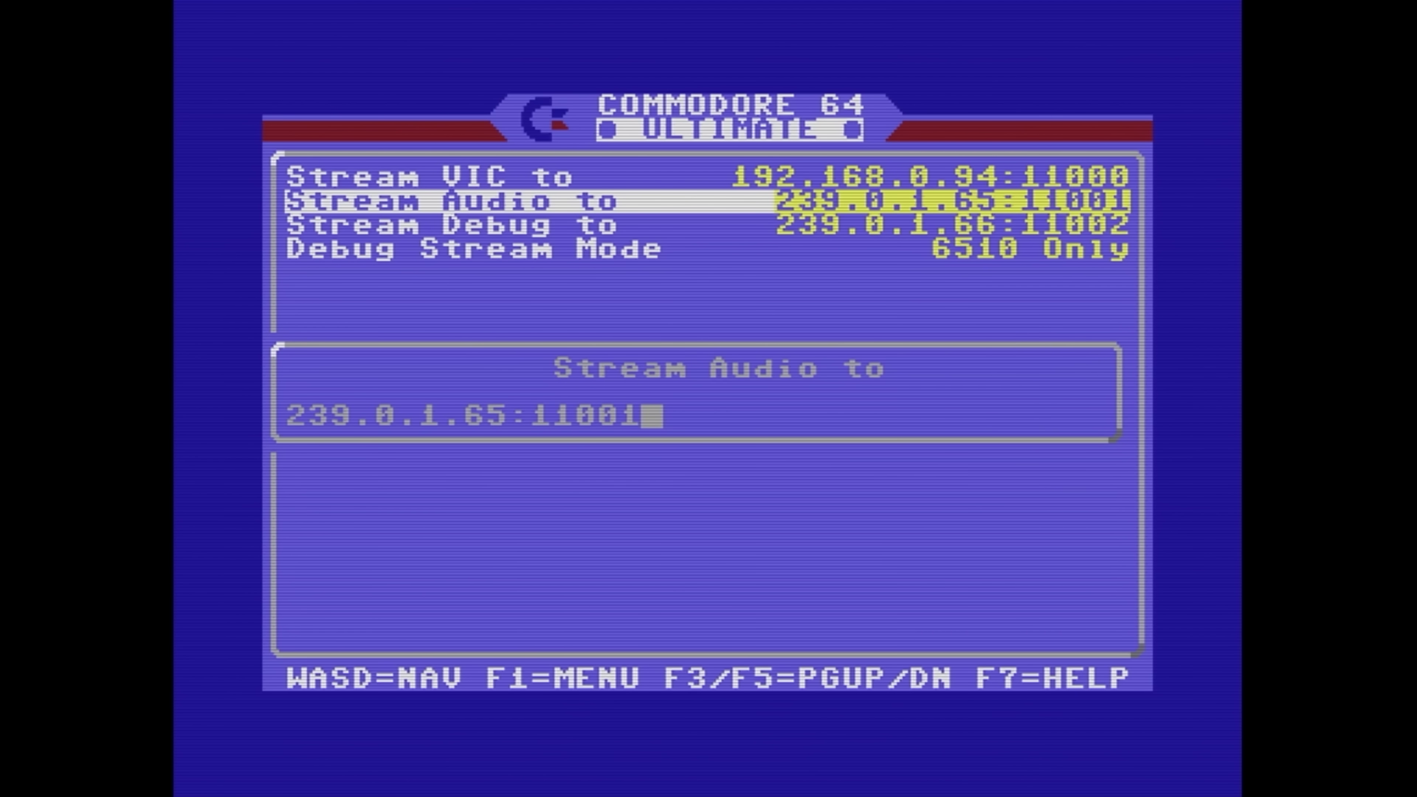
{"action": "key", "text": "Left"}
{"action": "key", "text": "Left"}
{"action": "key", "text": "Left"}
{"action": "key", "text": "Left"}
{"action": "key", "text": "Left"}
{"action": "key", "text": "Left"}
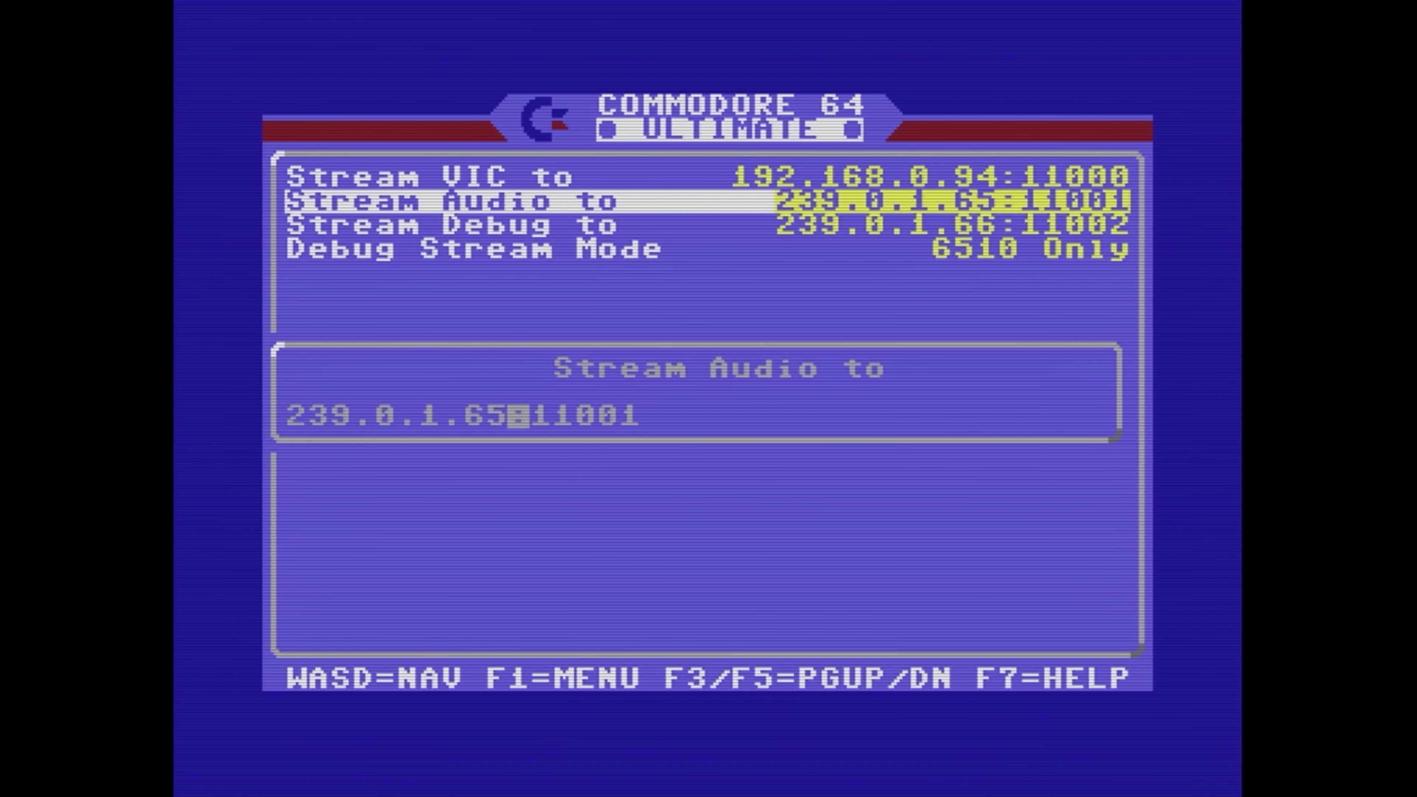
{"action": "key", "text": "BackSpace"}
{"action": "key", "text": "BackSpace"}
{"action": "key", "text": "BackSpace"}
{"action": "key", "text": "BackSpace"}
{"action": "key", "text": "BackSpace"}
{"action": "key", "text": "BackSpace"}
{"action": "key", "text": "BackSpace"}
{"action": "key", "text": "BackSpace"}
{"action": "key", "text": "BackSpace"}
{"action": "key", "text": "BackSpace"}
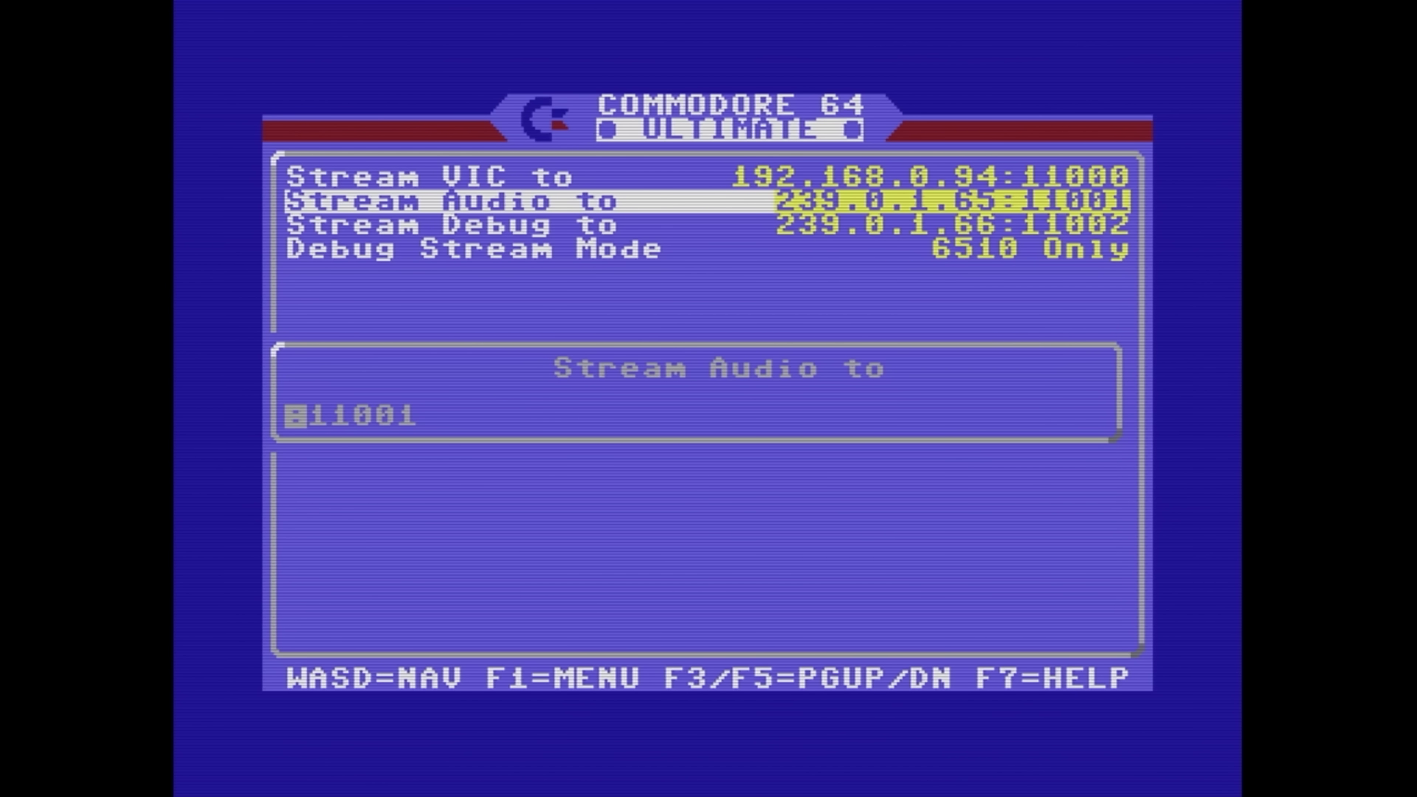
{"action": "type", "text": "192.168.0."}
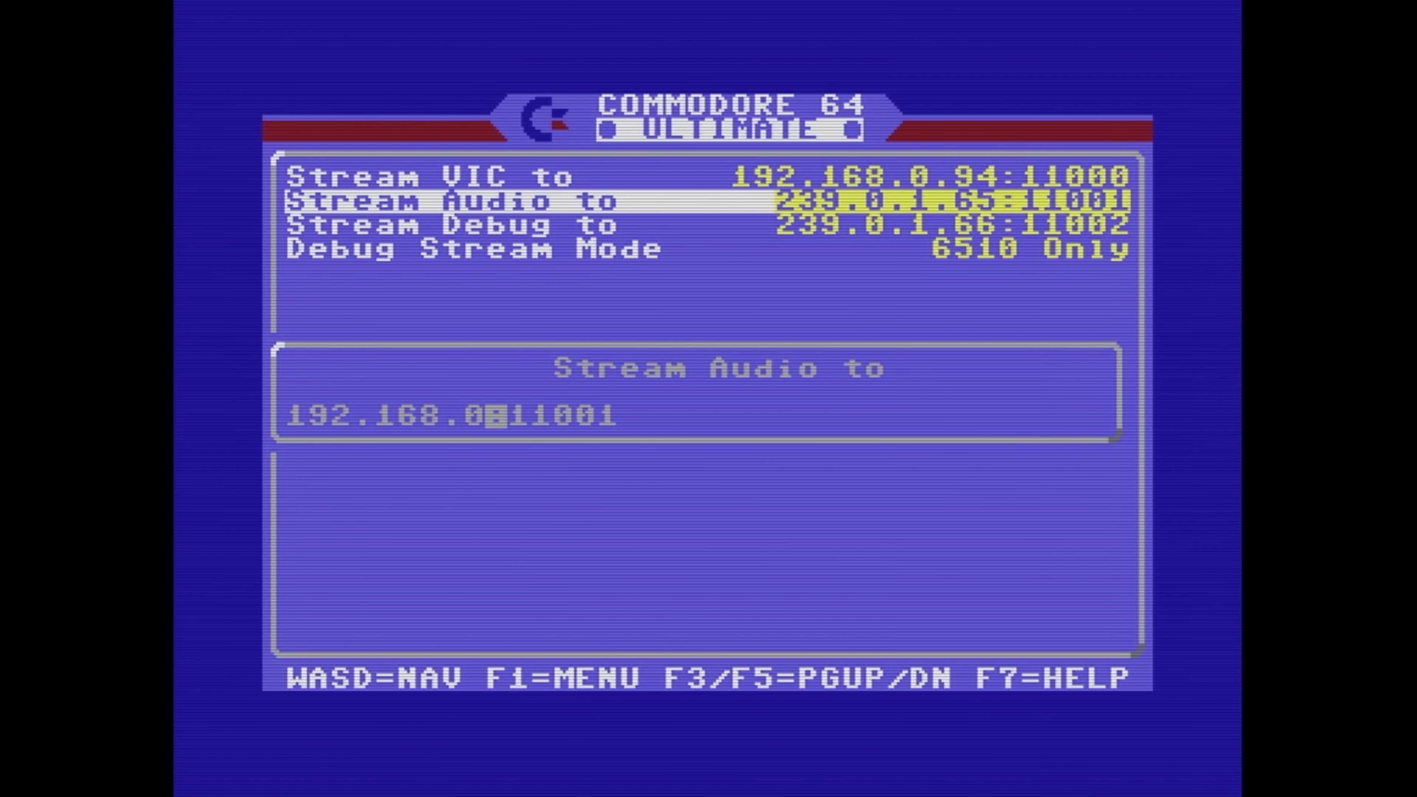
{"action": "type", "text": "94"}
{"action": "key", "text": "Return"}
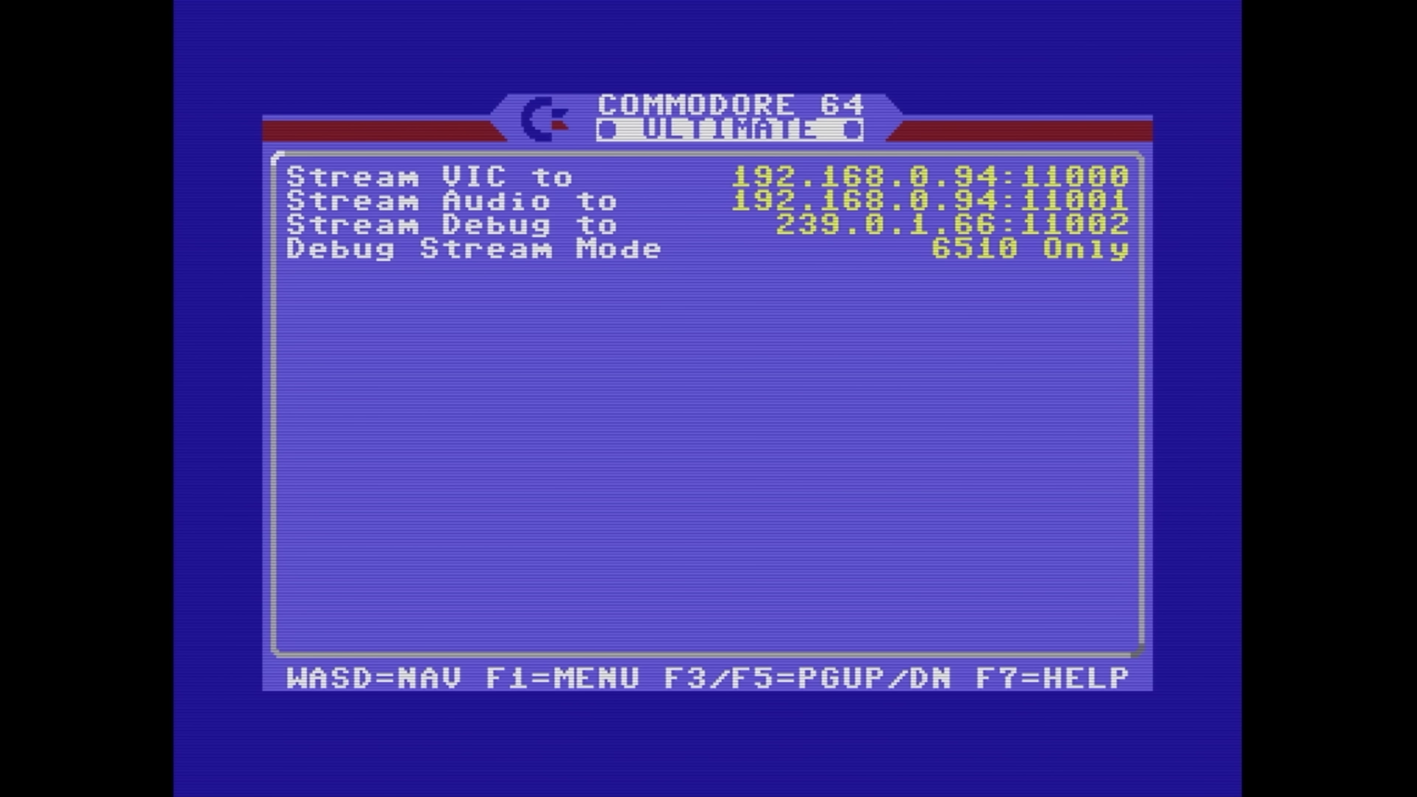
{"action": "key", "text": "Escape"}
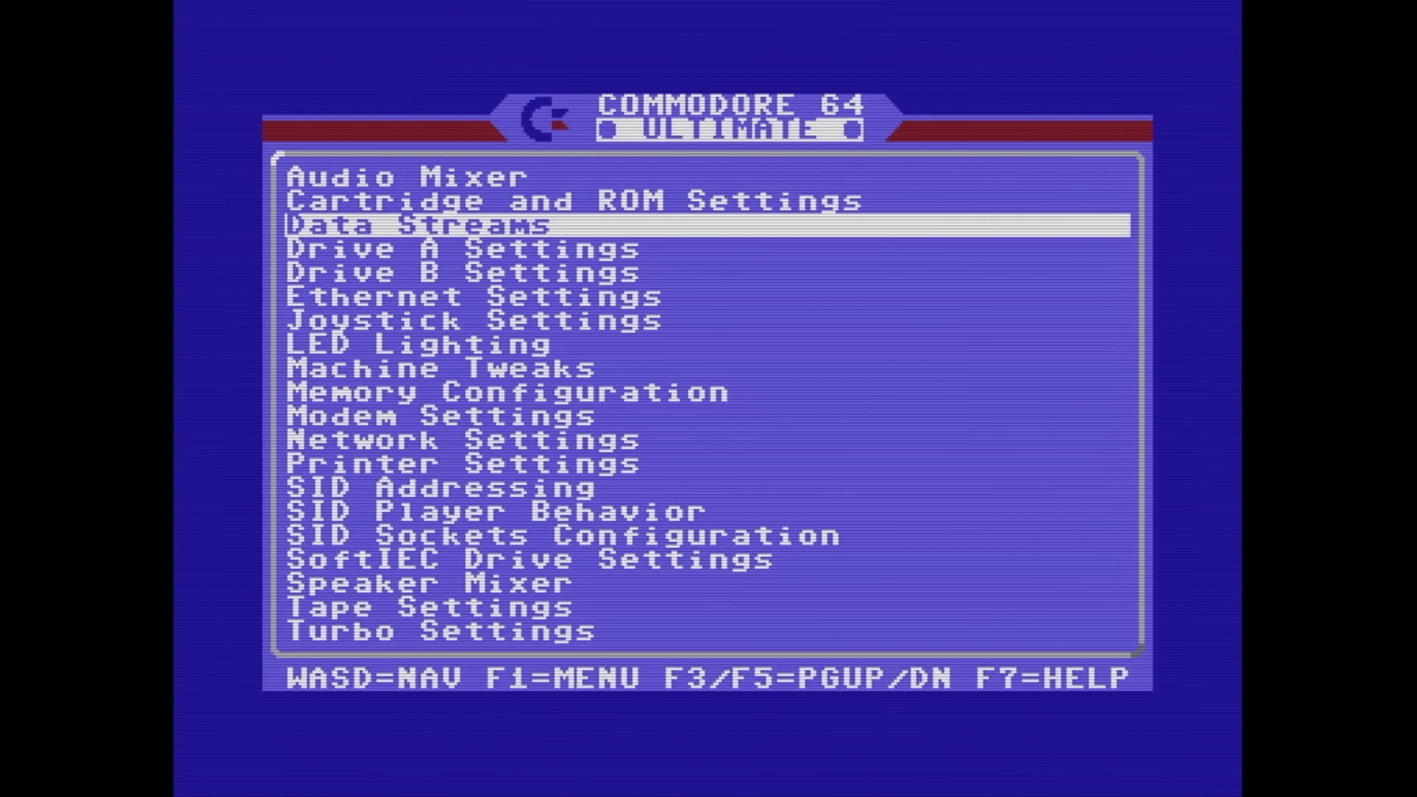
{"action": "key", "text": "Escape"}
{"action": "key", "text": "Return"}
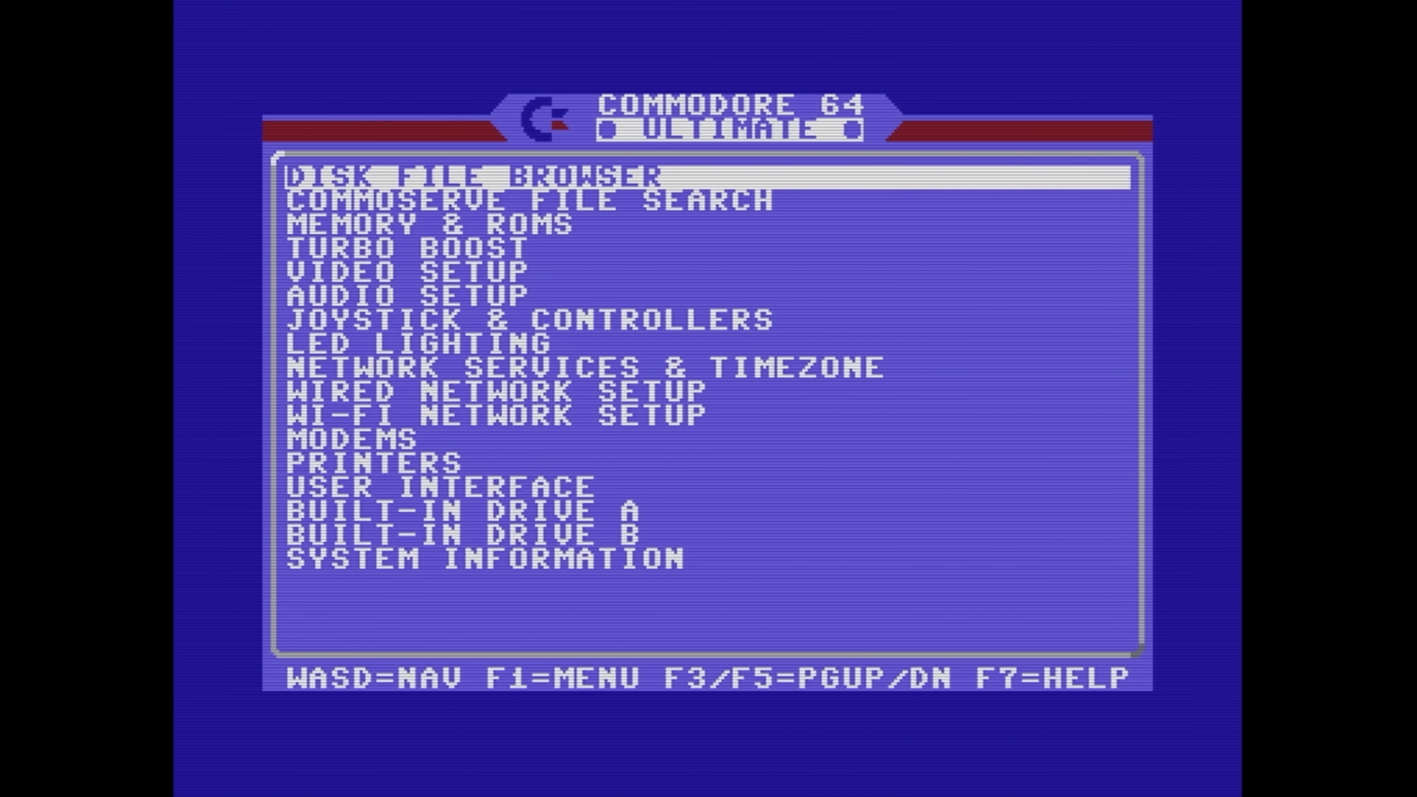
Step: Open the CommoServe file search and set its Category to Apps
{"action": "key", "text": "s"}
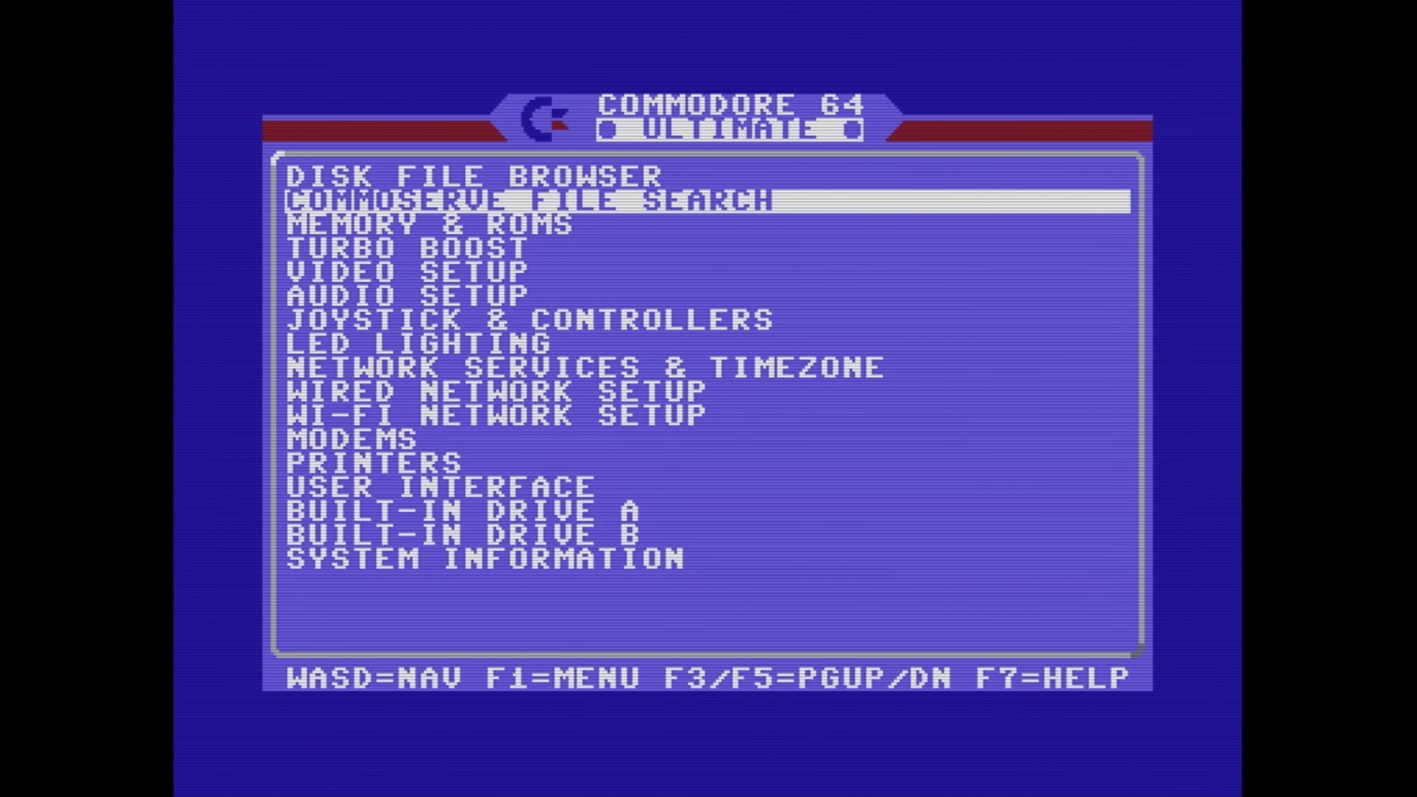
{"action": "key", "text": "Return"}
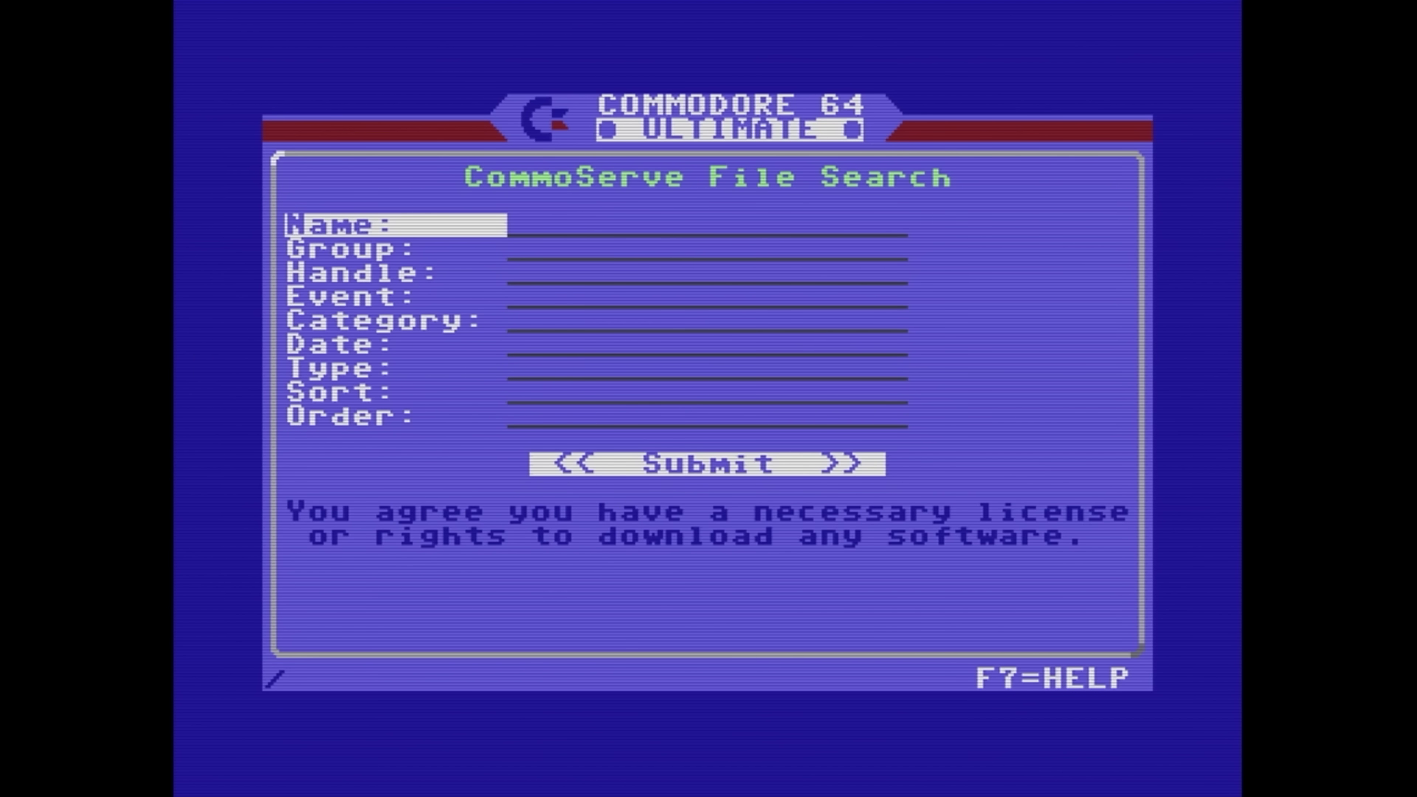
{"action": "key", "text": "Down"}
{"action": "key", "text": "Down"}
{"action": "key", "text": "Down"}
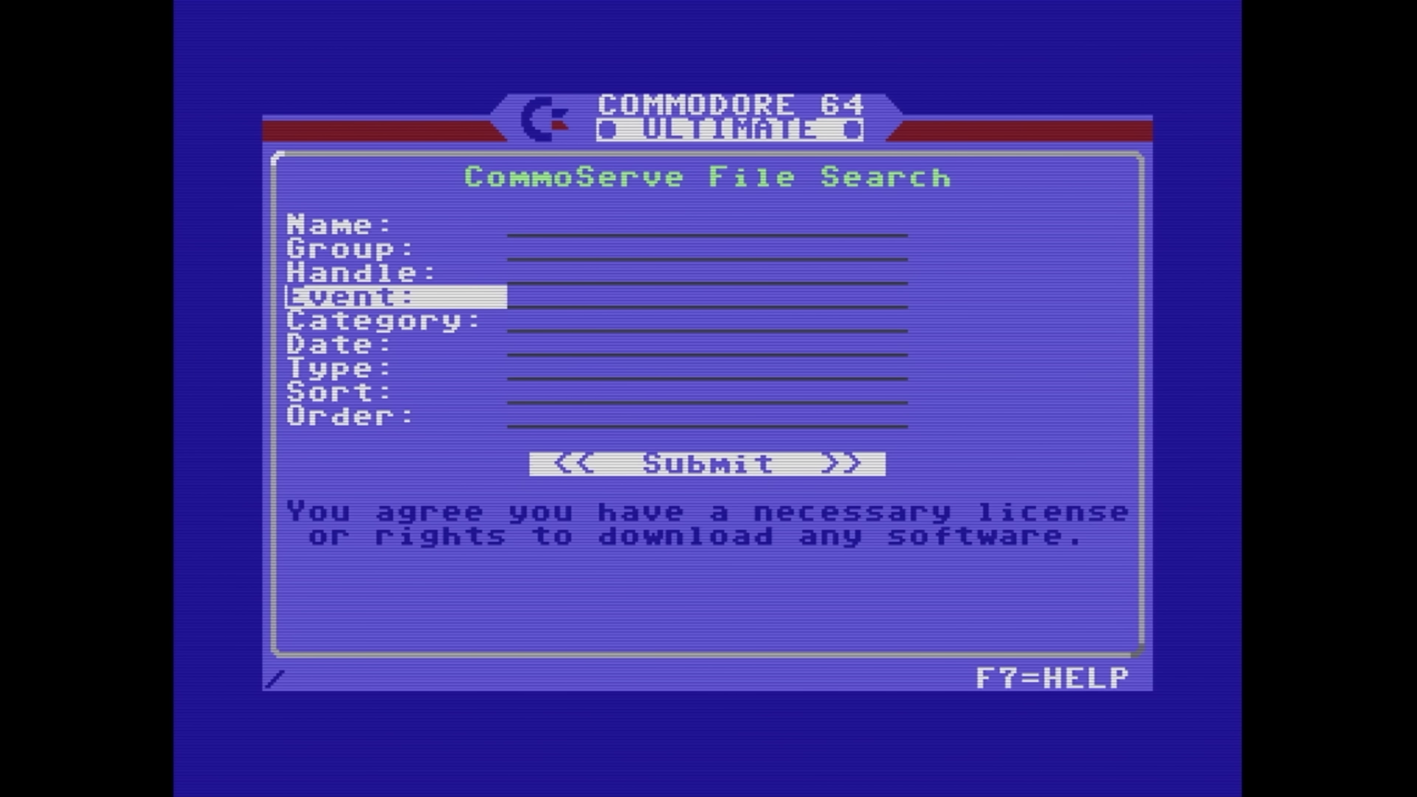
{"action": "key", "text": "Up"}
{"action": "key", "text": "Down"}
{"action": "key", "text": "Down"}
{"action": "key", "text": "Return"}
{"action": "key", "text": "Return"}
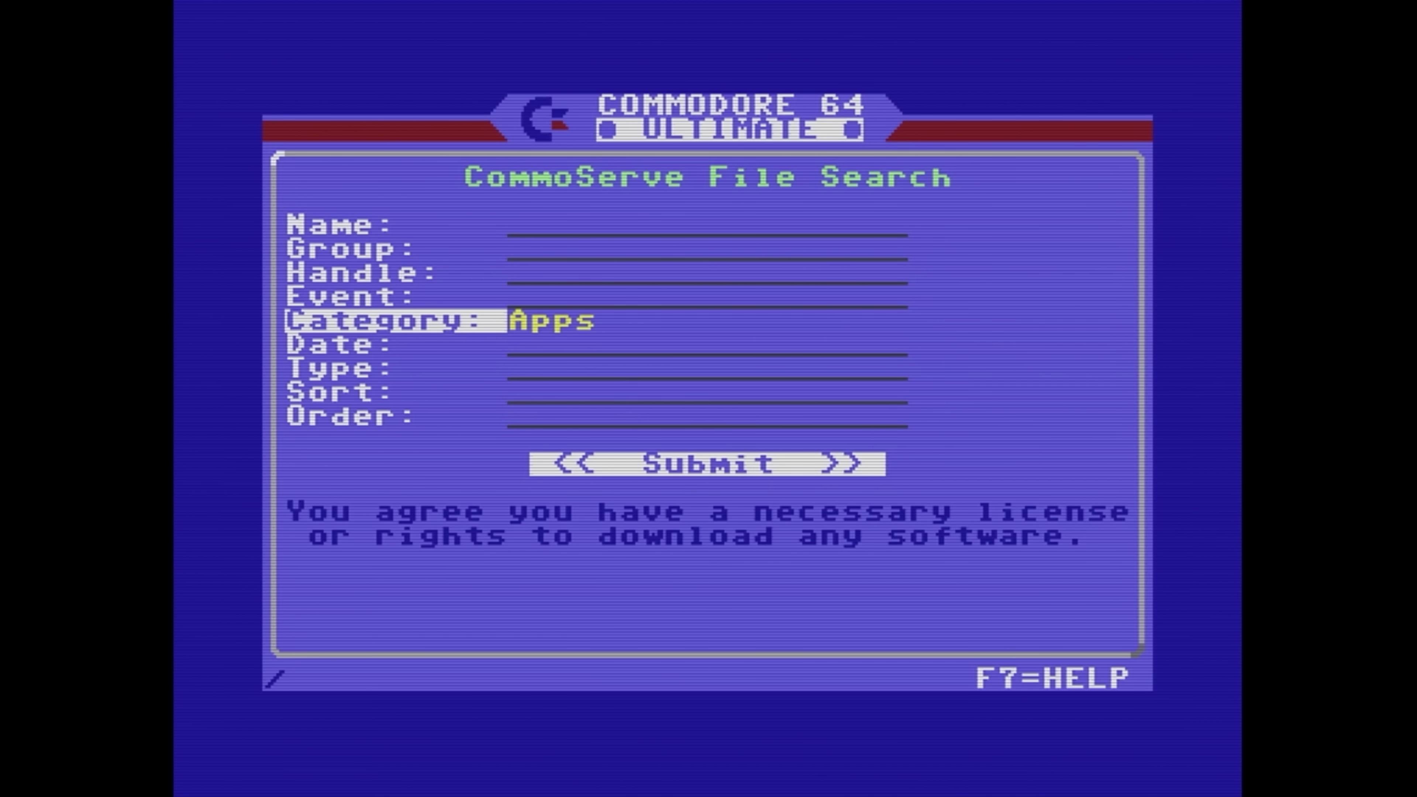
Step: Submit the Apps search, look through the listed programs and return to the search form
{"action": "key", "text": "Down"}
{"action": "key", "text": "Down"}
{"action": "key", "text": "Down"}
{"action": "key", "text": "Down"}
{"action": "key", "text": "Down"}
{"action": "key", "text": "Return"}
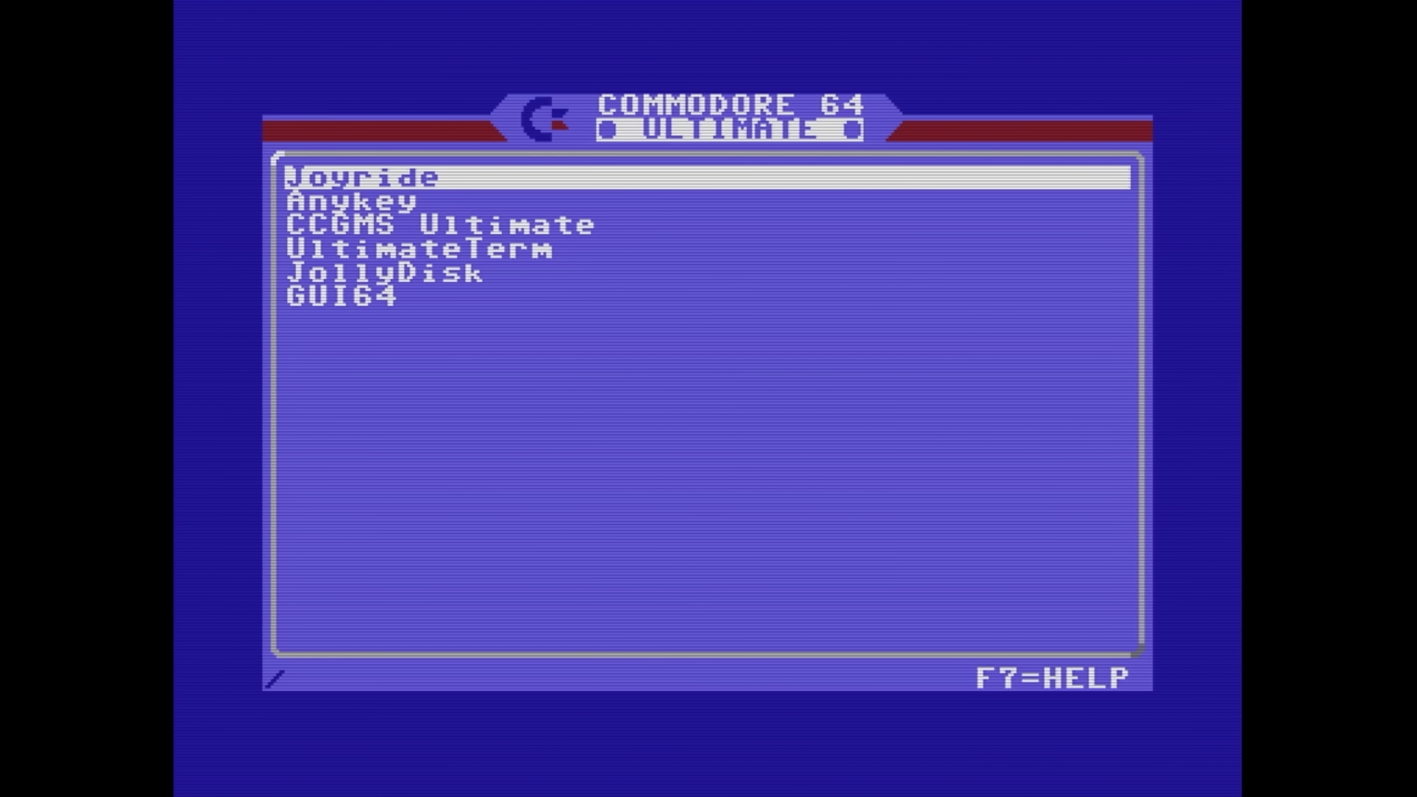
{"action": "key", "text": "Down"}
{"action": "key", "text": "Down"}
{"action": "key", "text": "Down"}
{"action": "key", "text": "Left"}
{"action": "key", "text": "Up"}
{"action": "key", "text": "Up"}
{"action": "key", "text": "Up"}
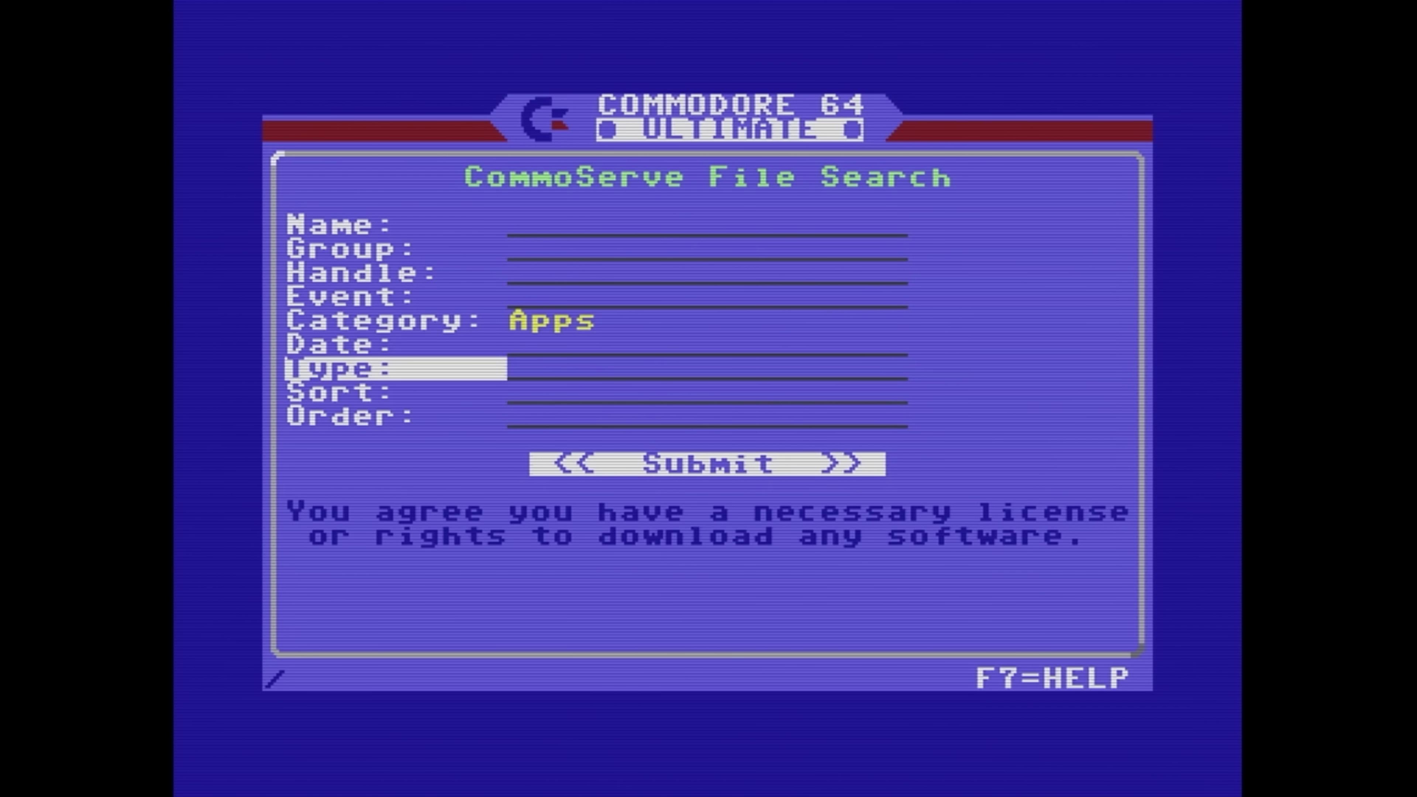
Step: Set the CommoServe search Category to Games and submit the query
{"action": "key", "text": "Up"}
{"action": "key", "text": "Up"}
{"action": "key", "text": "Return"}
{"action": "key", "text": "Down"}
{"action": "key", "text": "Down"}
{"action": "key", "text": "Down"}
{"action": "key", "text": "Up"}
{"action": "key", "text": "Return"}
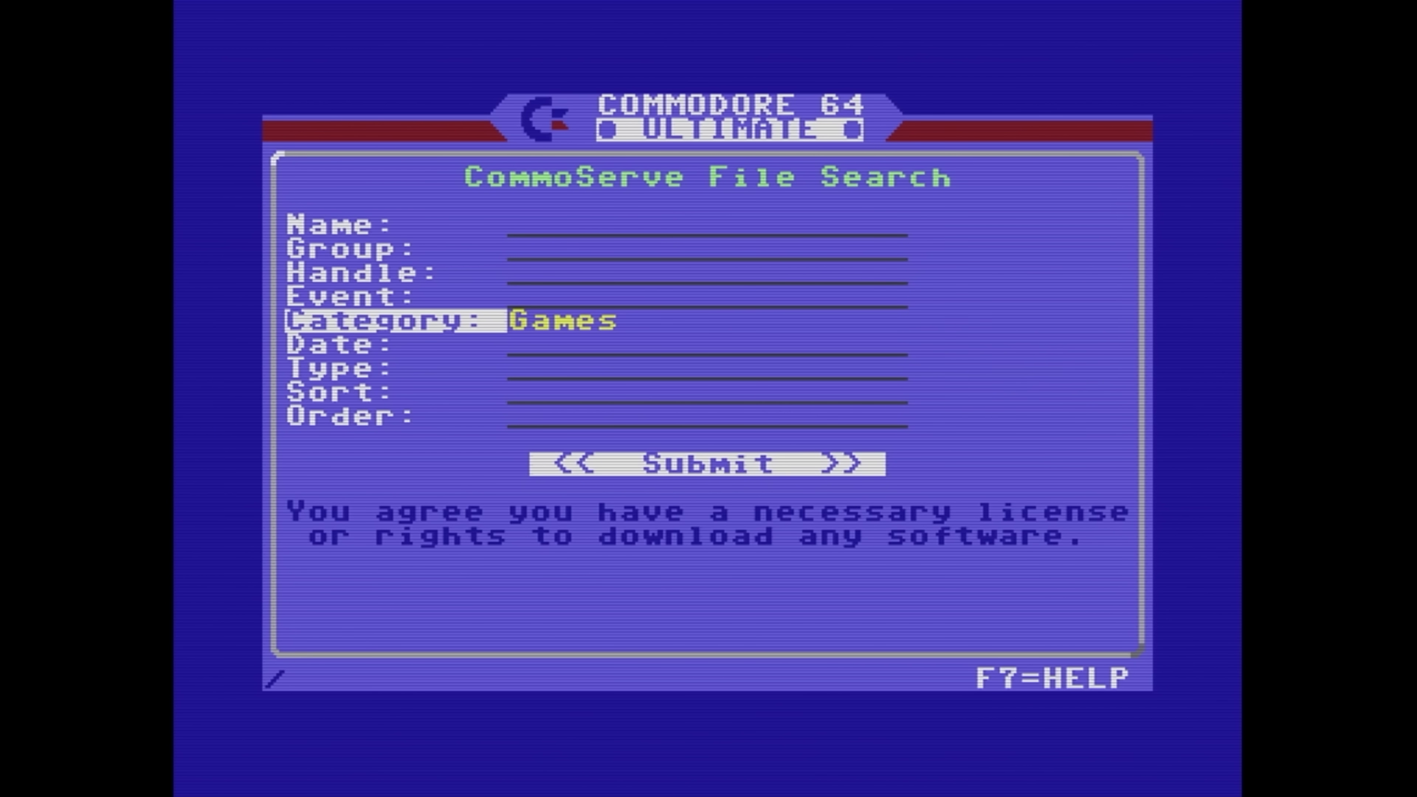
{"action": "key", "text": "Down"}
{"action": "key", "text": "Down"}
{"action": "key", "text": "Down"}
{"action": "key", "text": "Down"}
{"action": "key", "text": "Down"}
{"action": "key", "text": "Return"}
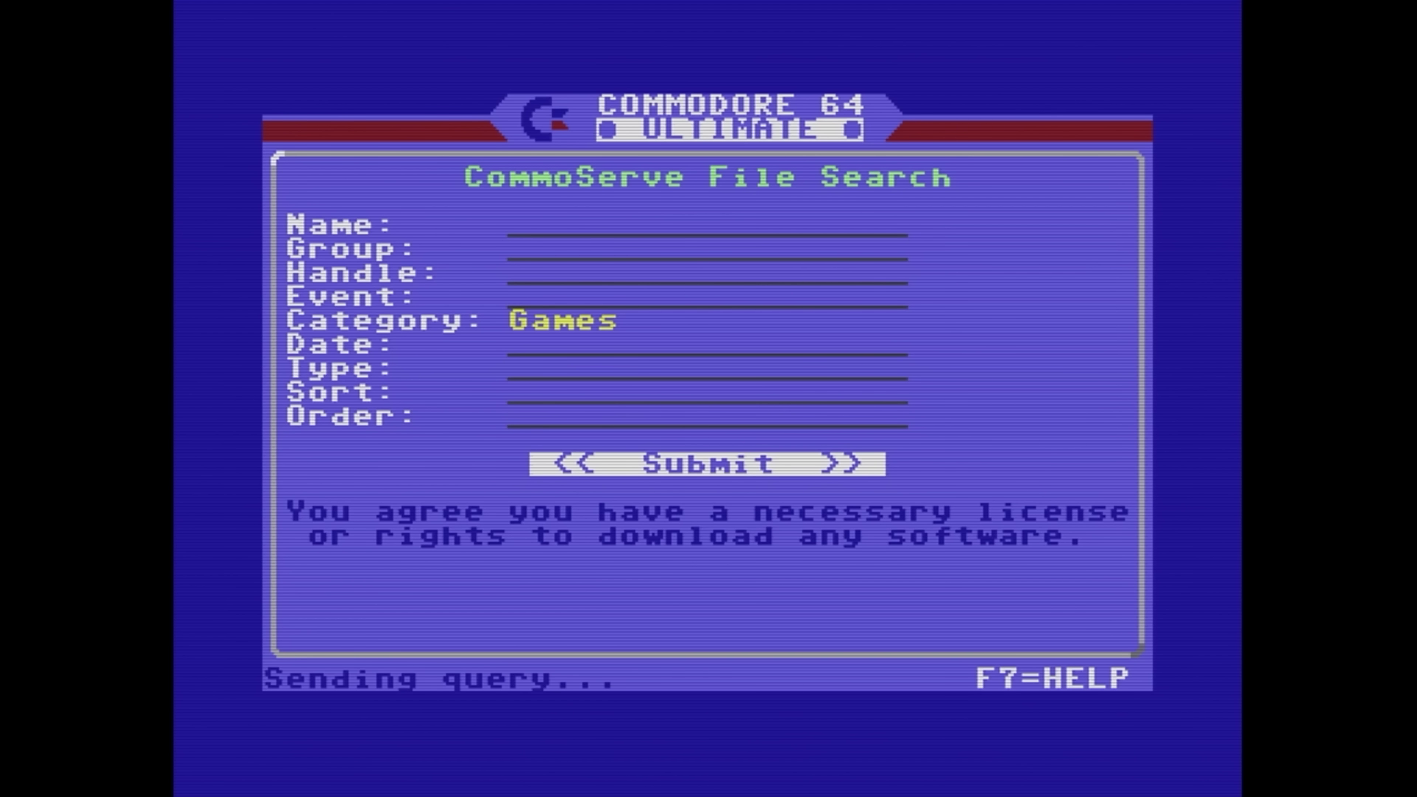
Step: Browse the list of games found on CommoServe and leave the file search
{"action": "key", "text": "Down"}
{"action": "key", "text": "Down"}
{"action": "key", "text": "Down"}
{"action": "key", "text": "Down"}
{"action": "key", "text": "Down"}
{"action": "key", "text": "Down"}
{"action": "key", "text": "Down"}
{"action": "key", "text": "Down"}
{"action": "key", "text": "Down"}
{"action": "key", "text": "Down"}
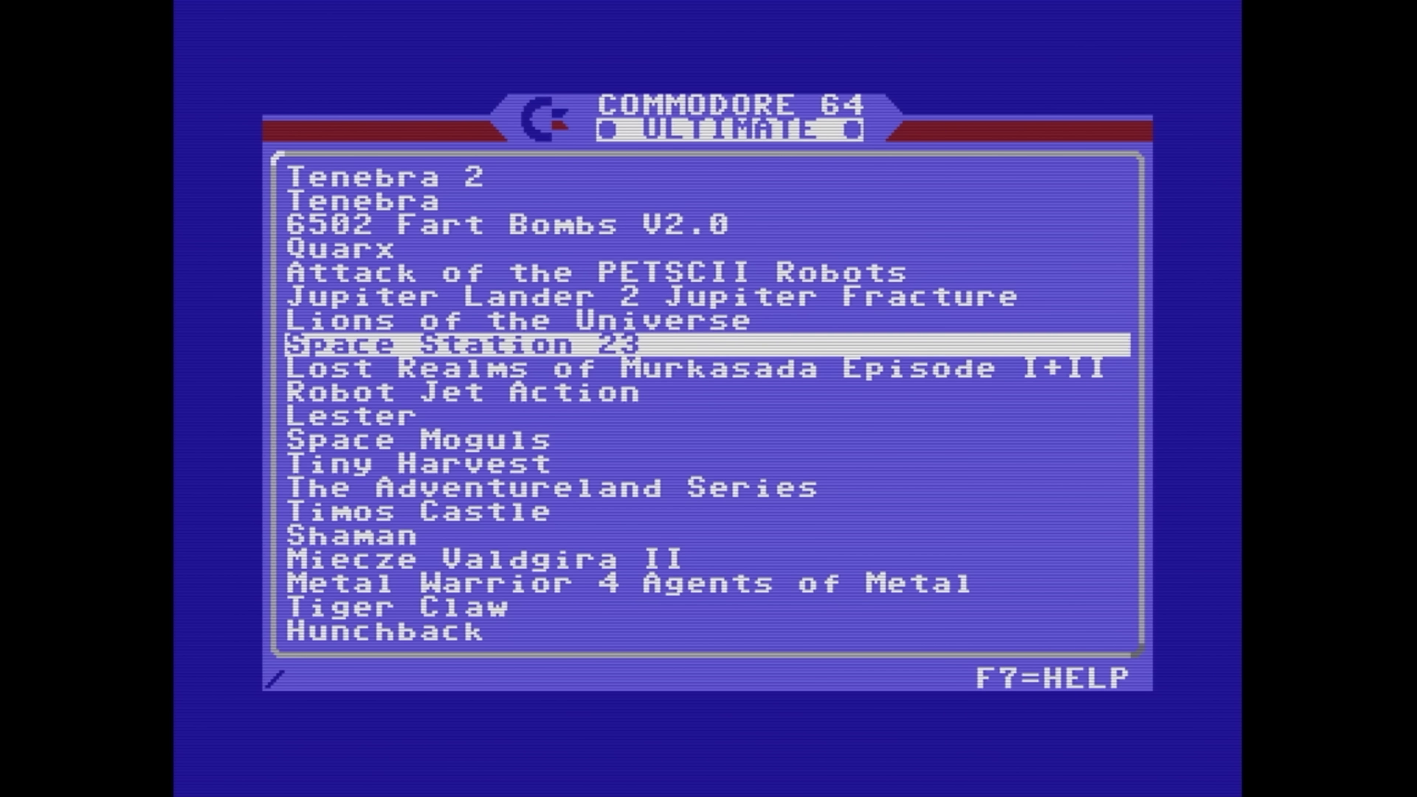
{"action": "key", "text": "Down"}
{"action": "key", "text": "Down"}
{"action": "key", "text": "Down"}
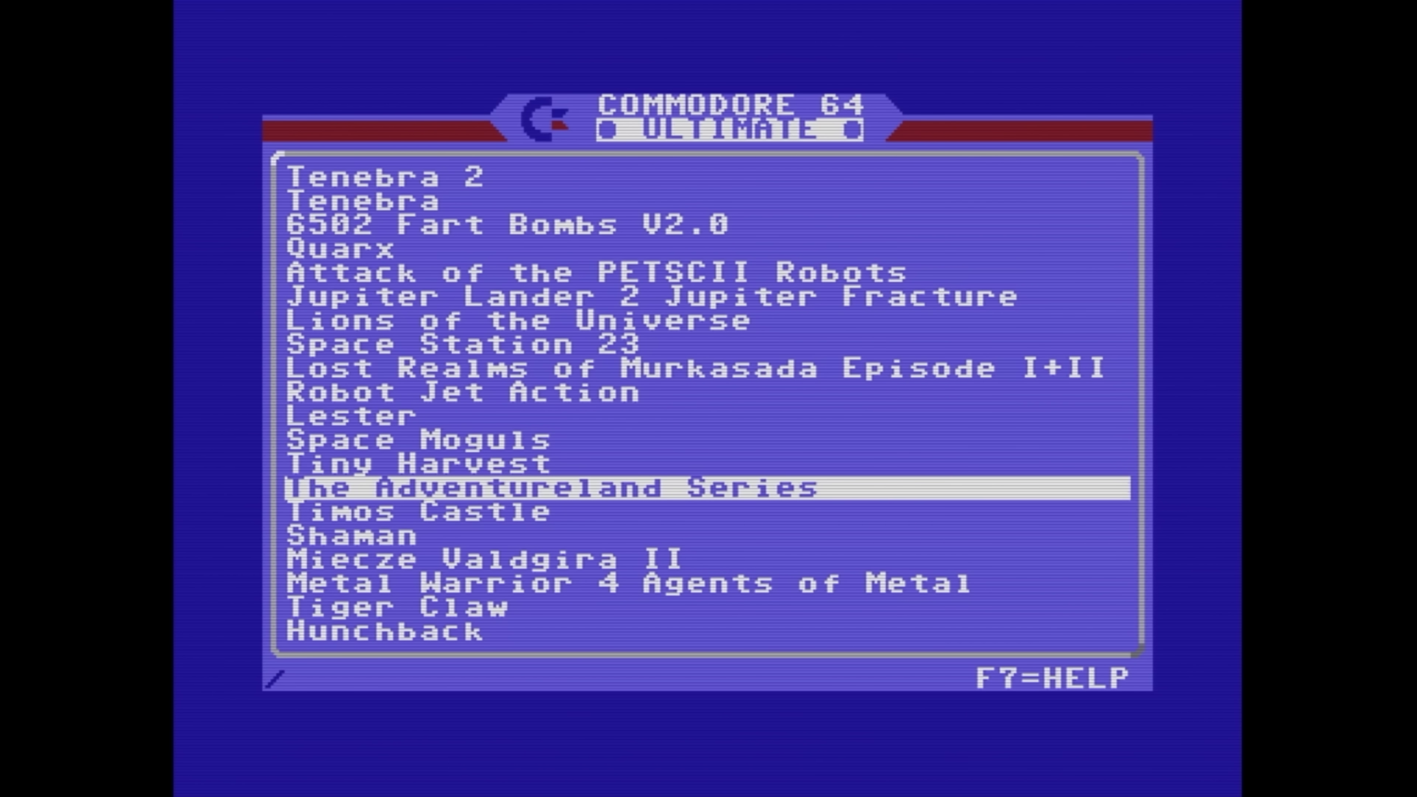
{"action": "key", "text": "Escape"}
{"action": "key", "text": "Escape"}
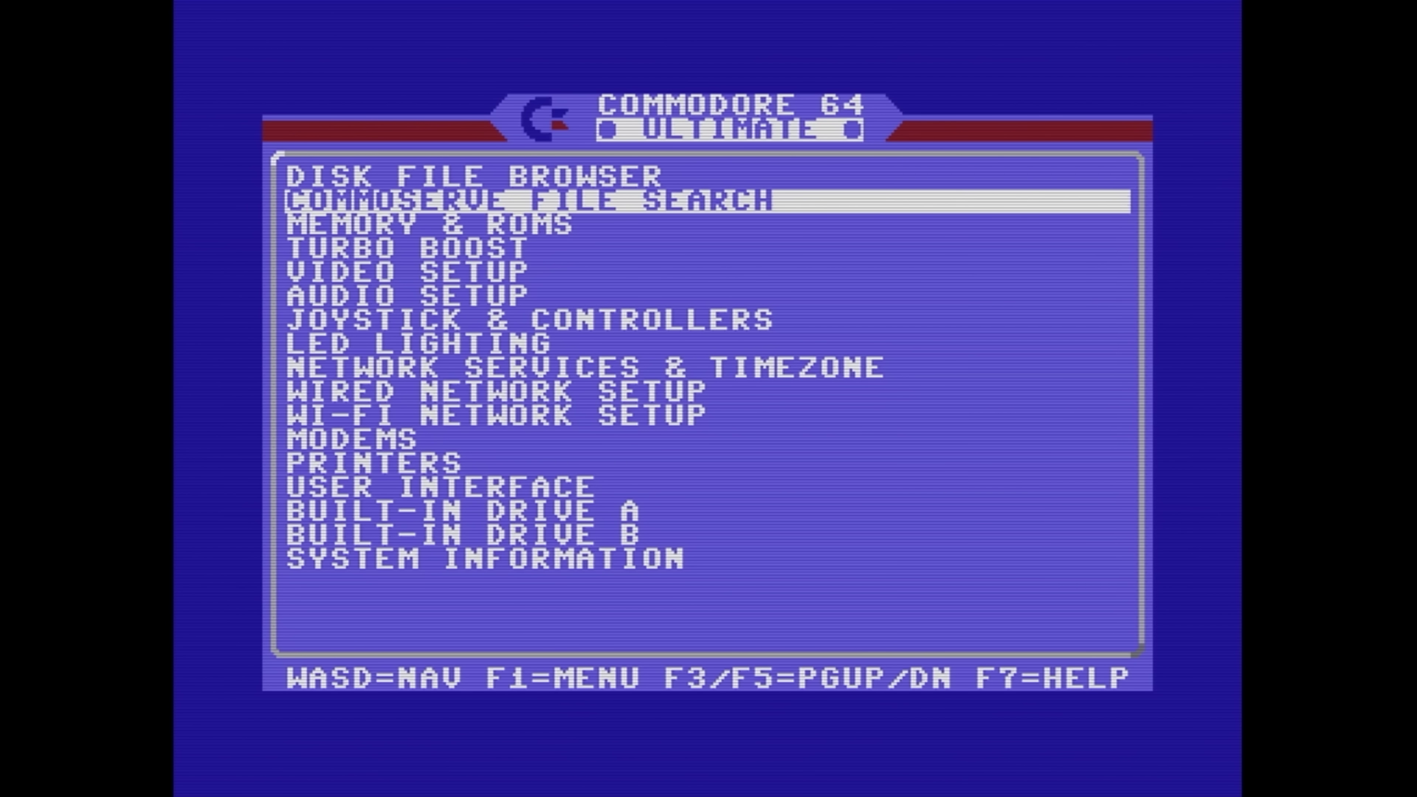
Step: Open the disk file browser and go to the Included Cassette folder in USB2/_Collections_
{"action": "key", "text": "w"}
{"action": "key", "text": "Return"}
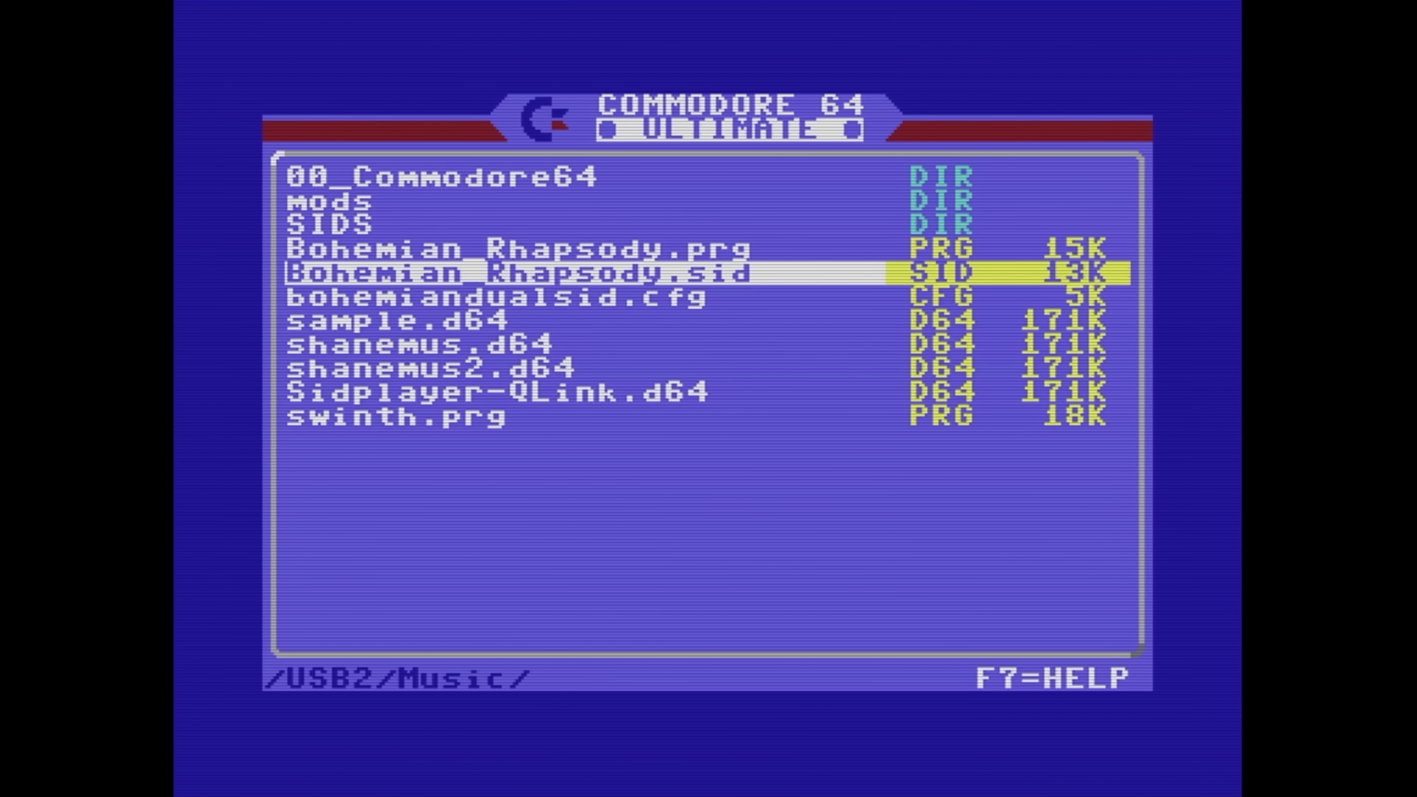
{"action": "key", "text": "Left"}
{"action": "key", "text": "Up"}
{"action": "key", "text": "Up"}
{"action": "key", "text": "Up"}
{"action": "key", "text": "Up"}
{"action": "key", "text": "Up"}
{"action": "key", "text": "Right"}
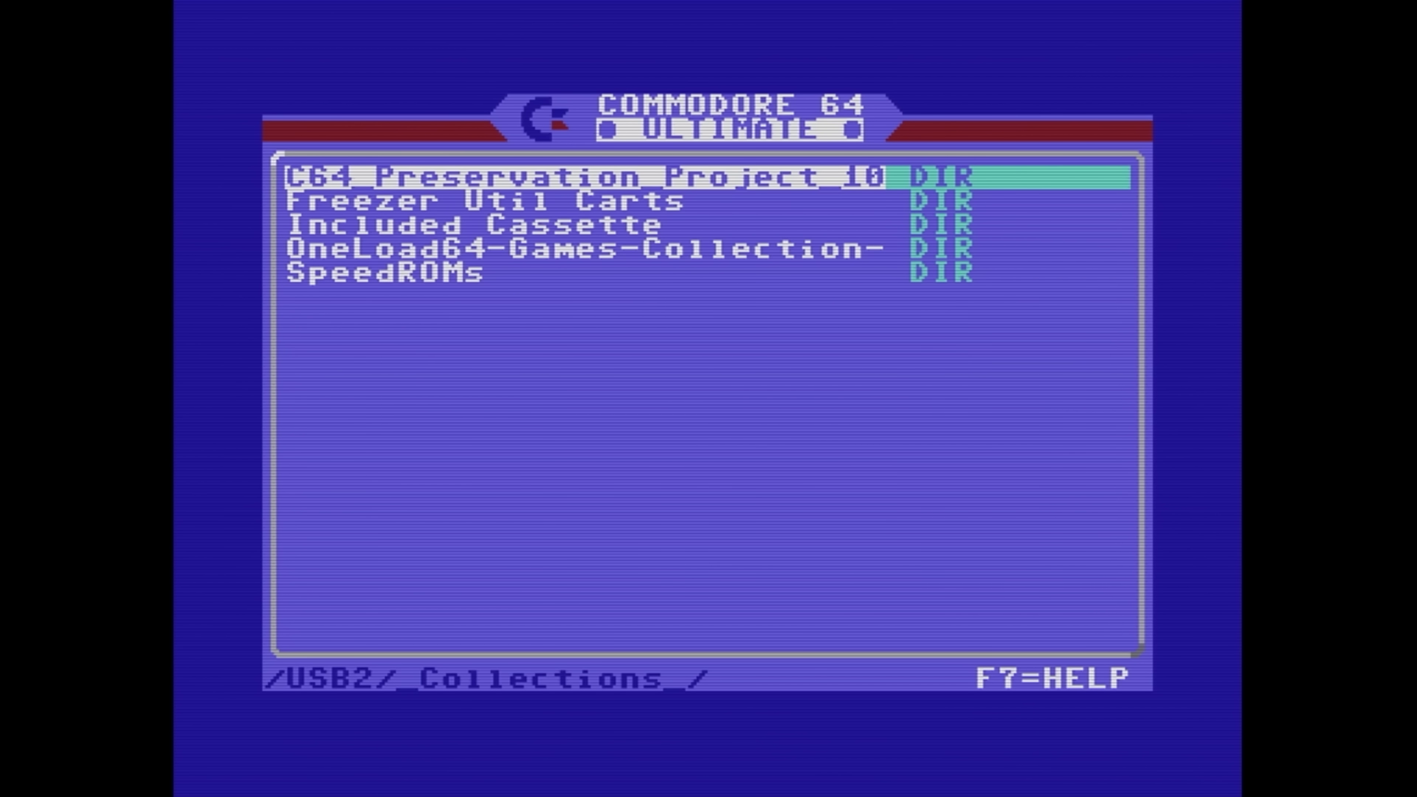
{"action": "key", "text": "Down"}
{"action": "key", "text": "Down"}
{"action": "key", "text": "Right"}
{"action": "key", "text": "Down"}
{"action": "key", "text": "Down"}
{"action": "key", "text": "Up"}
{"action": "key", "text": "Up"}
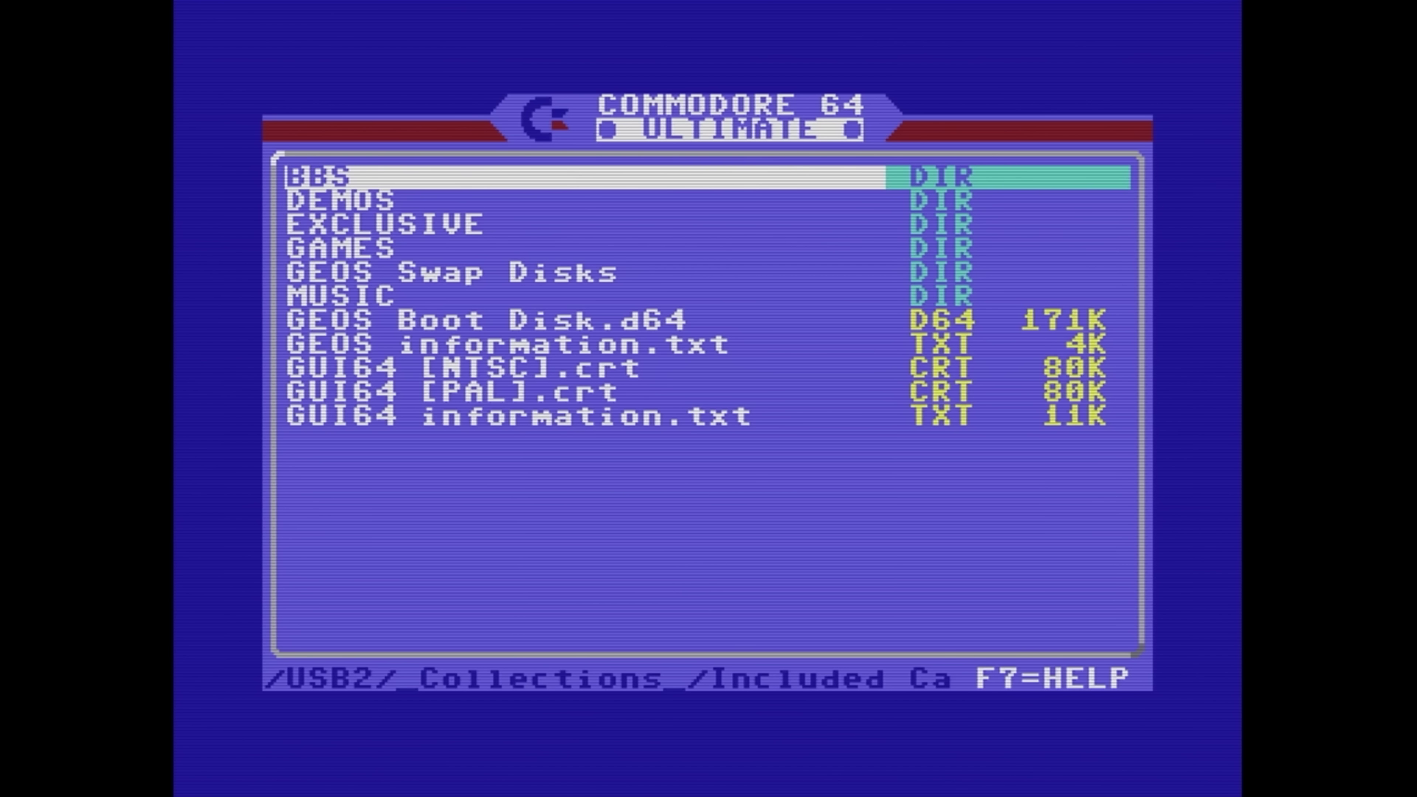
Step: Enter the BBS folder and open its UltimateTerm subfolder
{"action": "key", "text": "Return"}
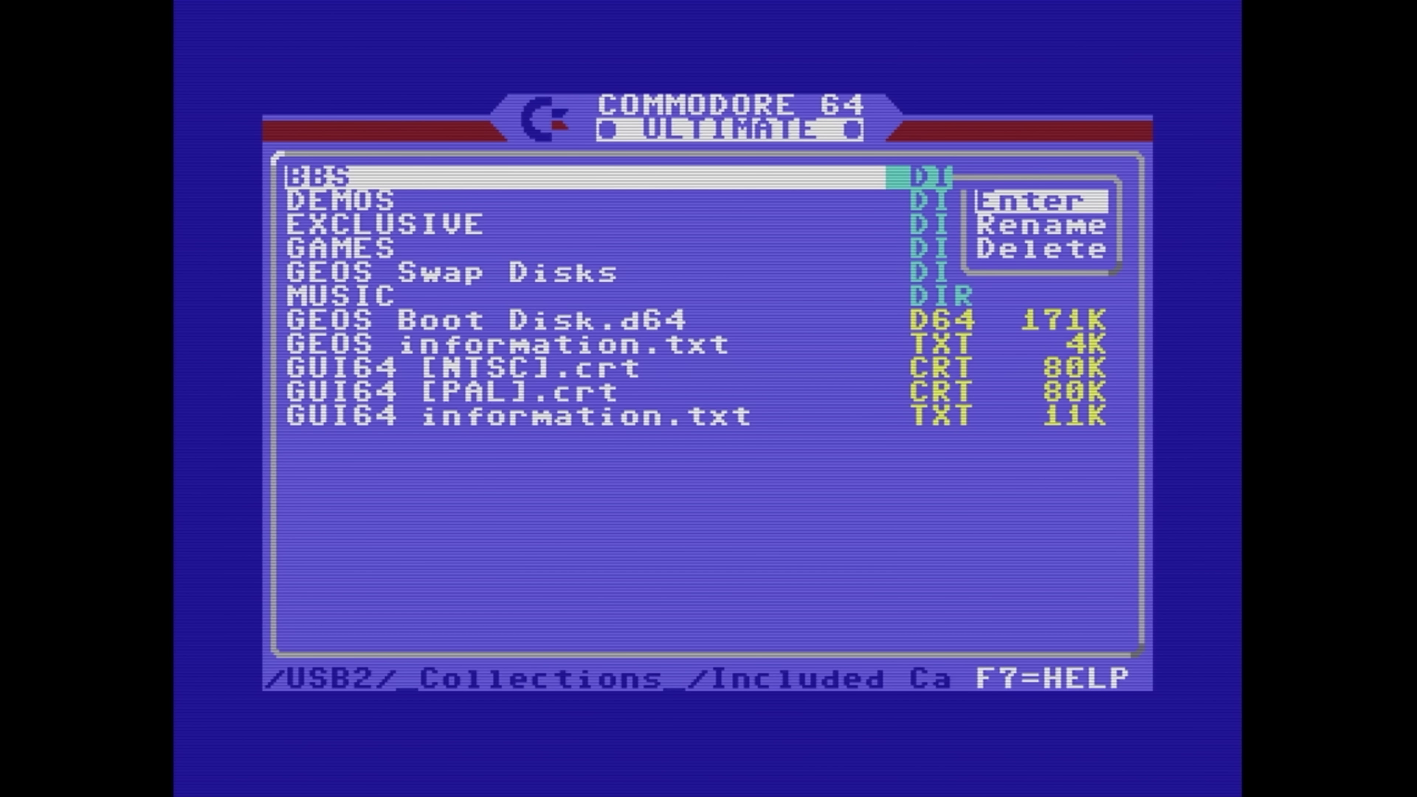
{"action": "key", "text": "Return"}
{"action": "key", "text": "Left"}
{"action": "key", "text": "Return"}
{"action": "key", "text": "Return"}
{"action": "key", "text": "Down"}
{"action": "key", "text": "Return"}
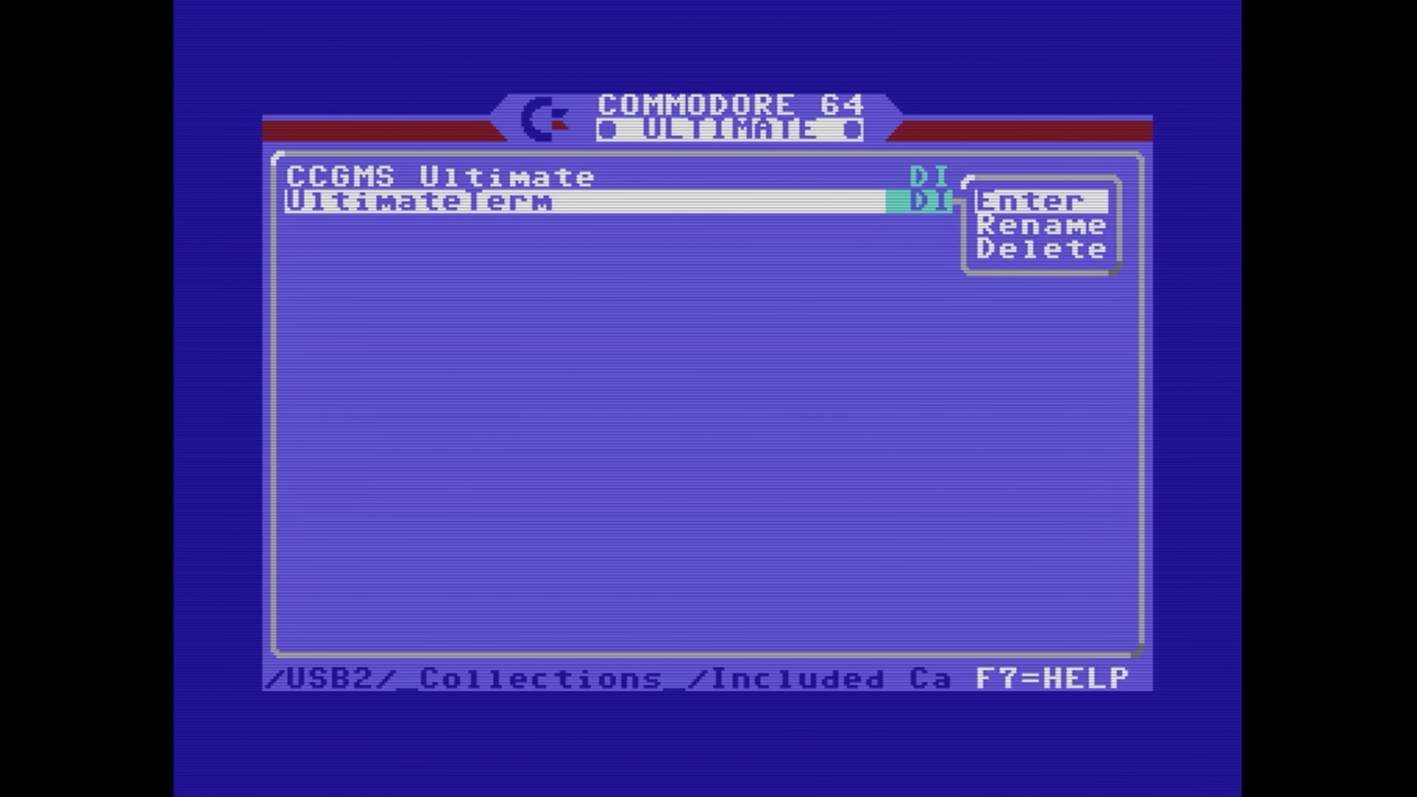
{"action": "key", "text": "Return"}
Step: Load the RunMeFirst.cfg configuration file from the UltimateTerm folder
{"action": "key", "text": "Up"}
{"action": "key", "text": "Down"}
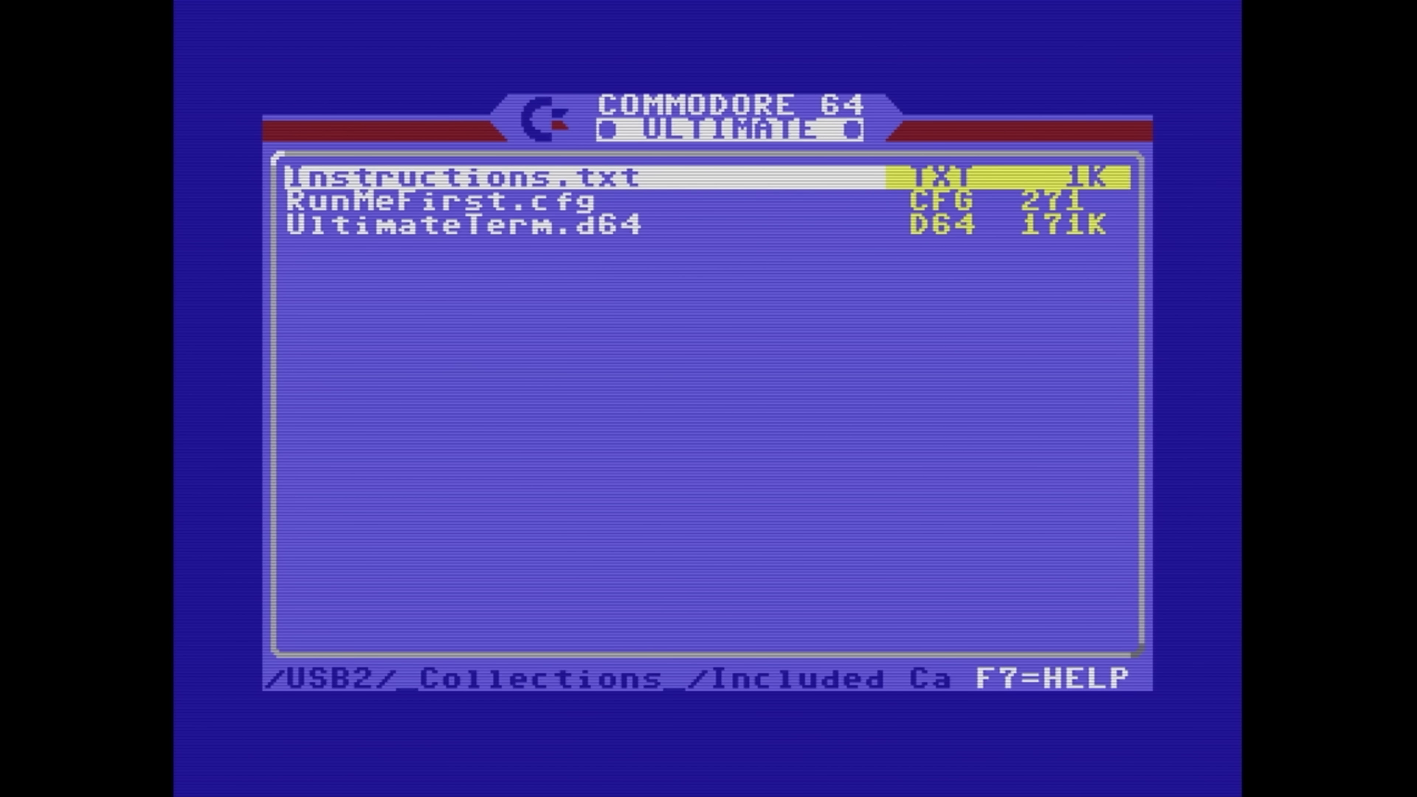
{"action": "key", "text": "Down"}
{"action": "key", "text": "Return"}
{"action": "key", "text": "Return"}
{"action": "key", "text": "Return"}
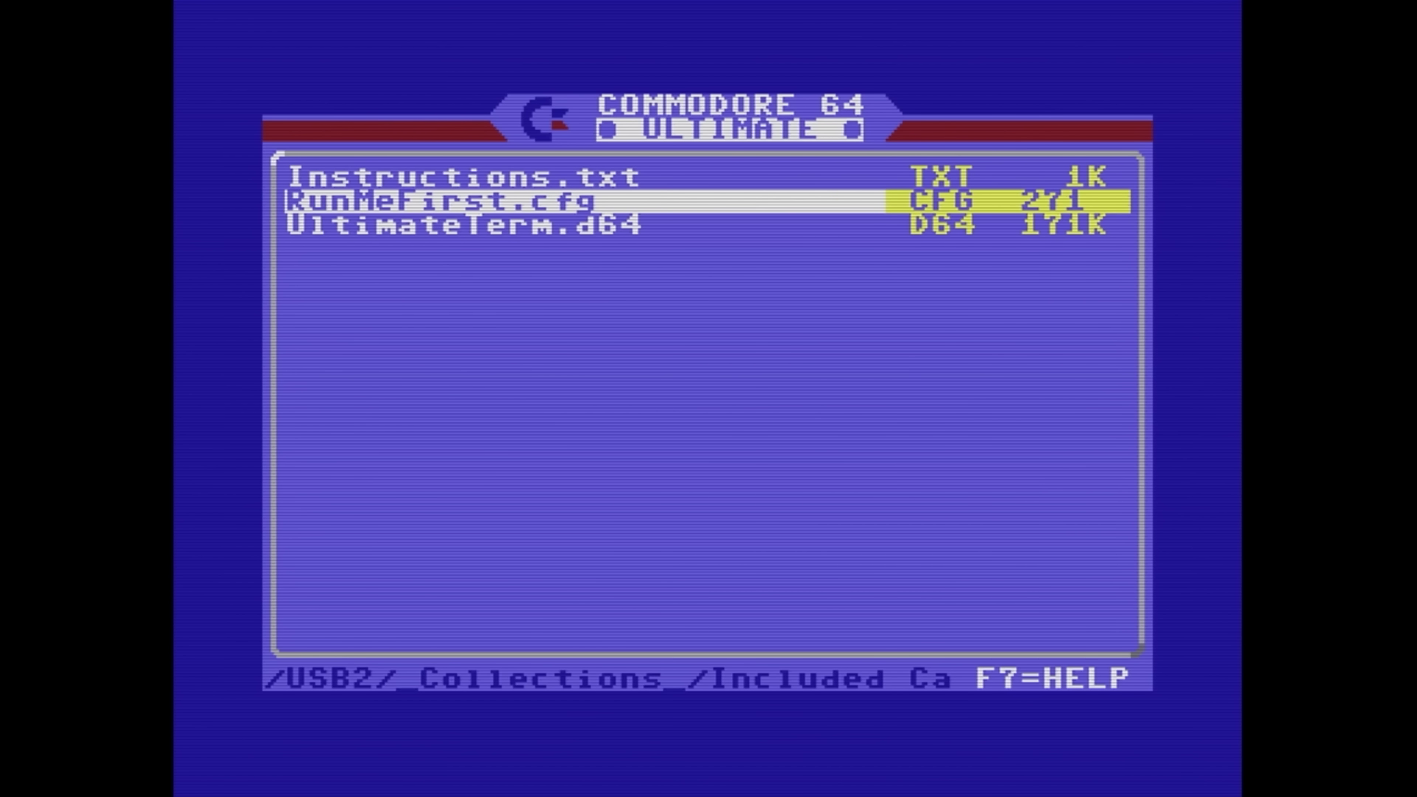
Step: Run the UltimateTerm.d64 disk image
{"action": "key", "text": "Down"}
{"action": "key", "text": "Return"}
{"action": "key", "text": "Escape"}
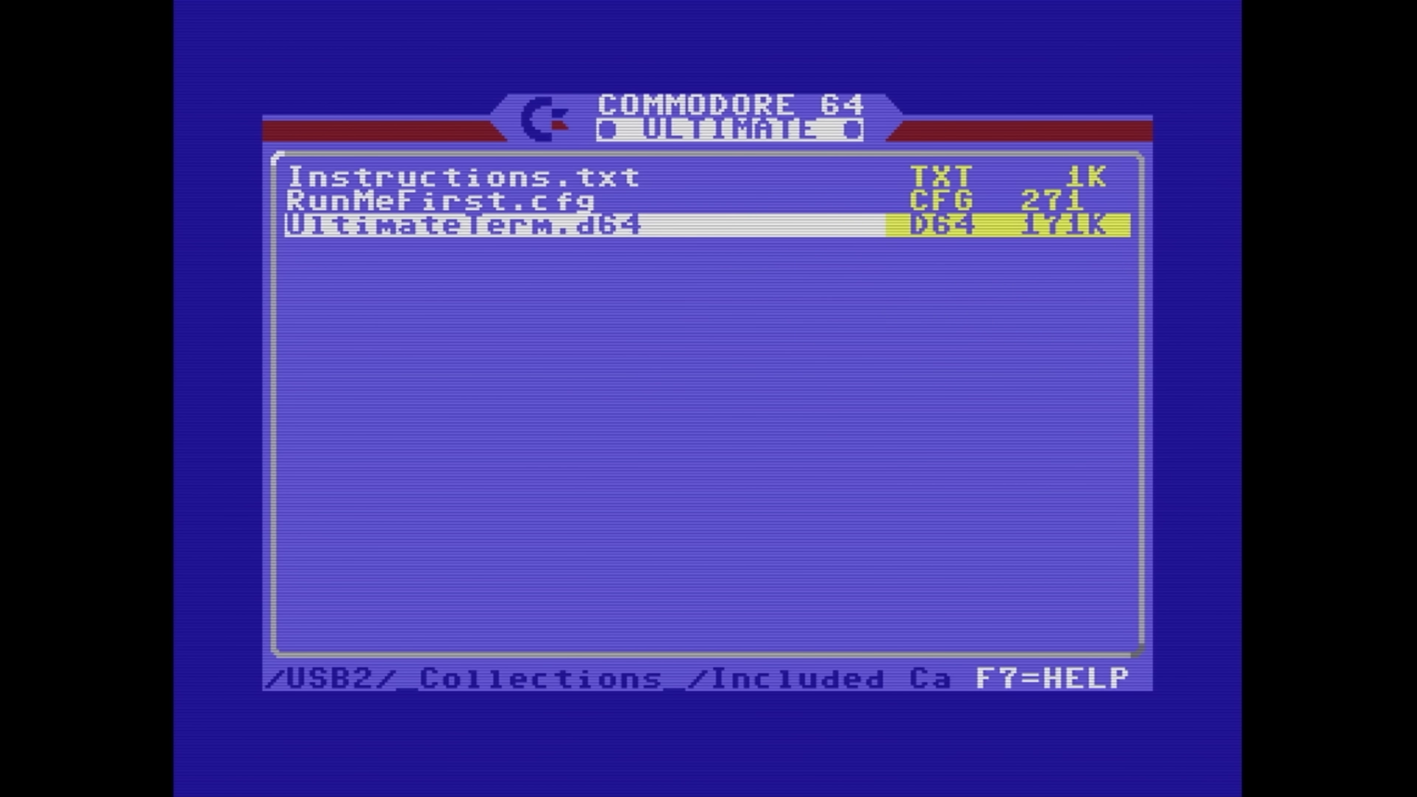
{"action": "key", "text": "Escape"}
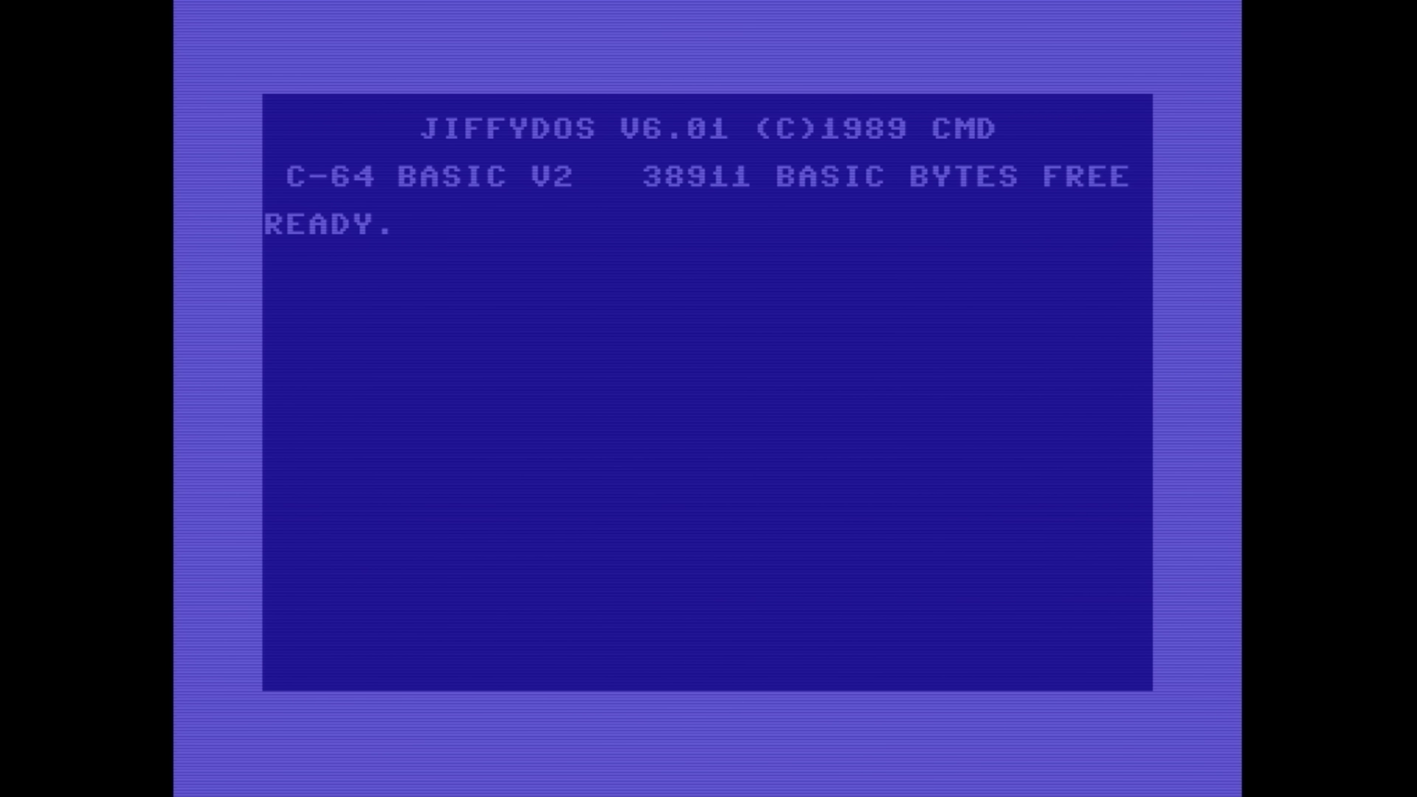
{"action": "key", "text": "shift+Escape"}
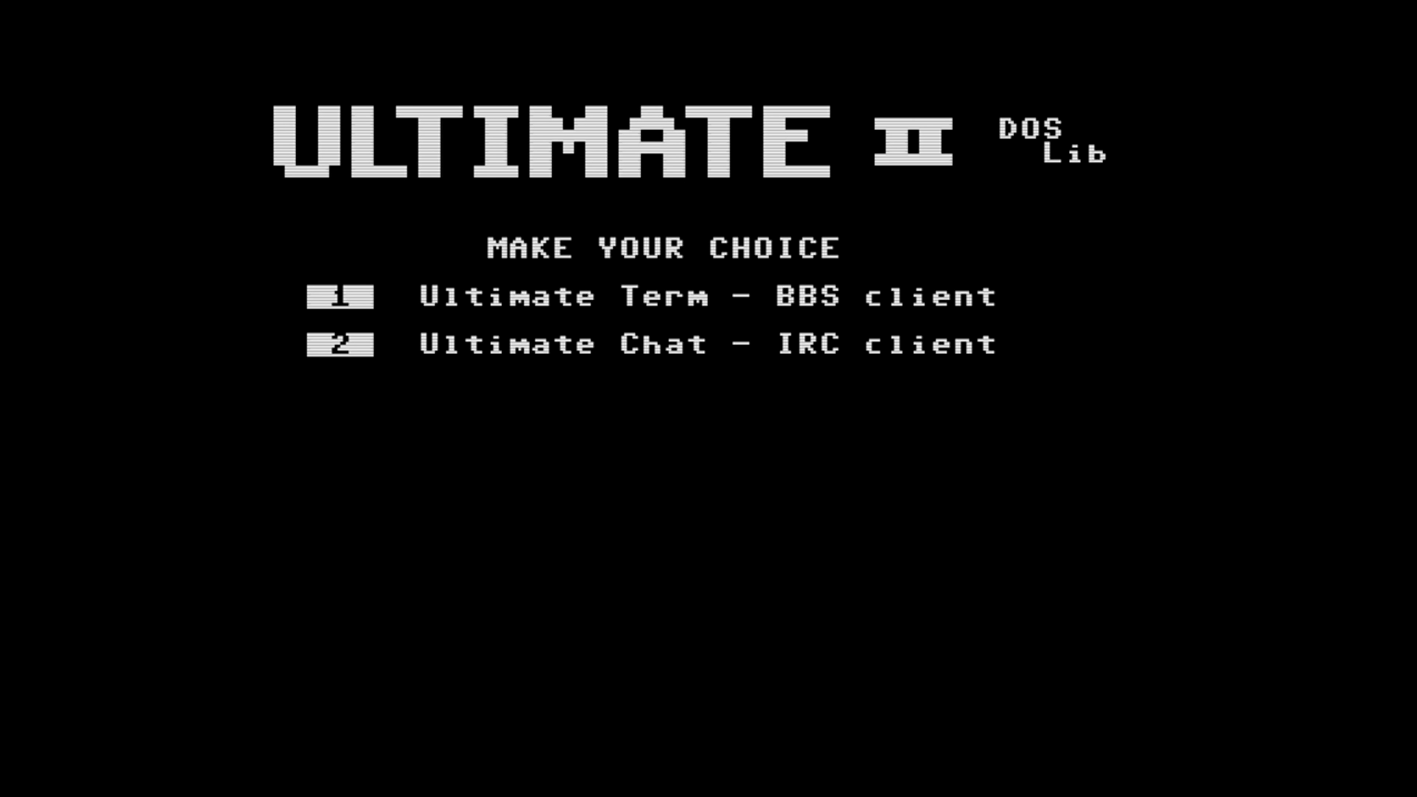
Step: Start the Ultimate Term BBS client and connect to afterlife.dynu.com on port 6400
{"action": "key", "text": "1"}
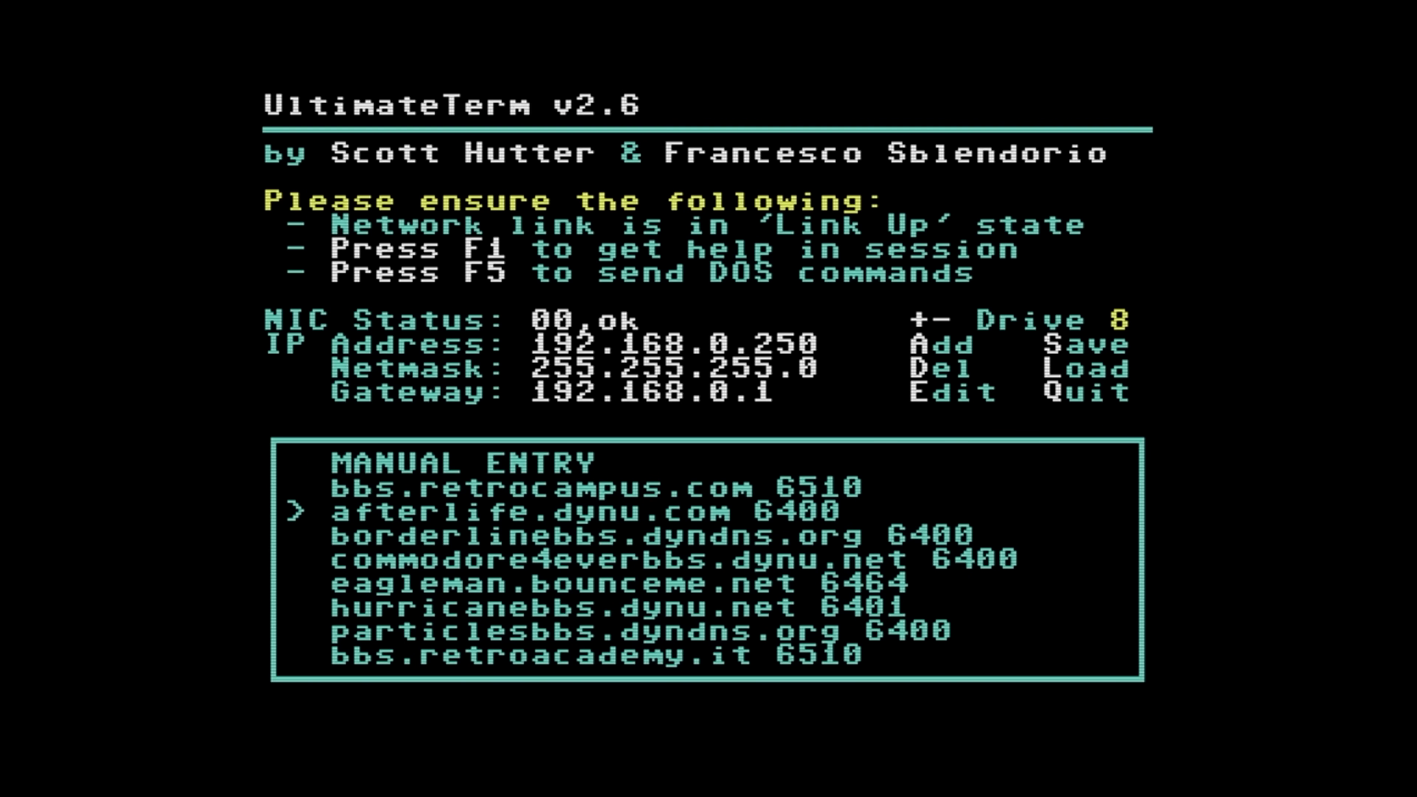
{"action": "key", "text": "Return"}
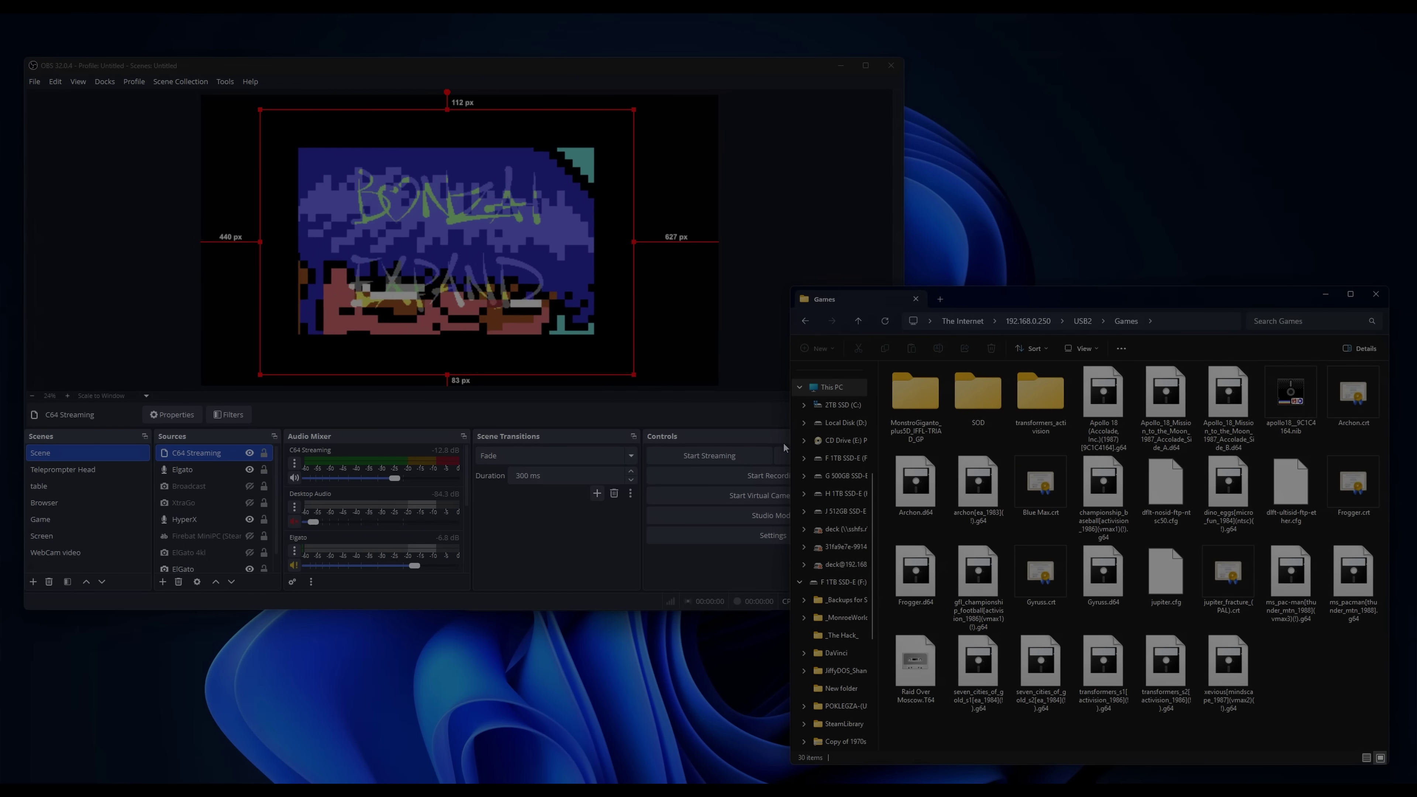
Step: In File Explorer, look into the SOD games folder of 192.168.0.250, then open the Demos folder on USB2
{"action": "double_click", "coordinate": [979, 405]}
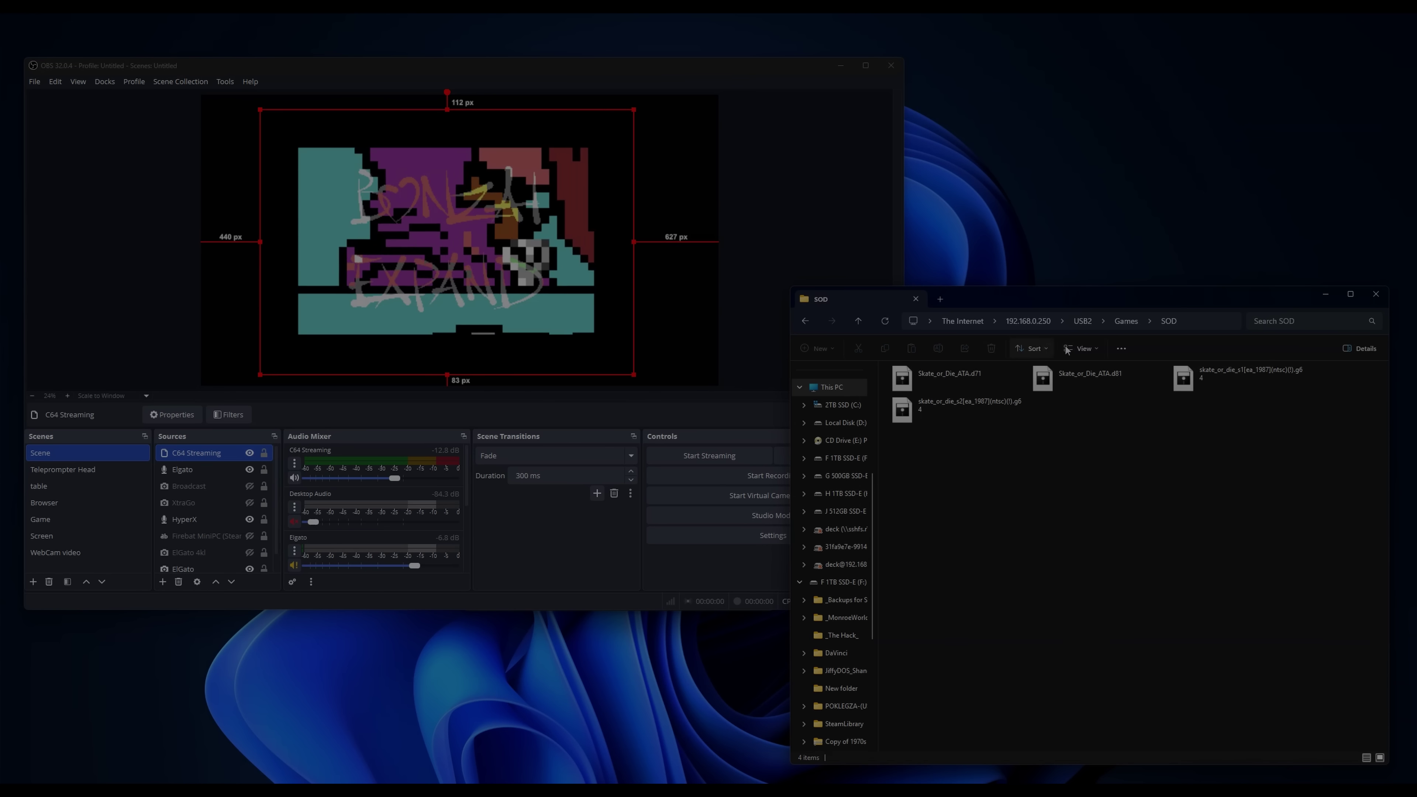
{"action": "left_click", "coordinate": [812, 325]}
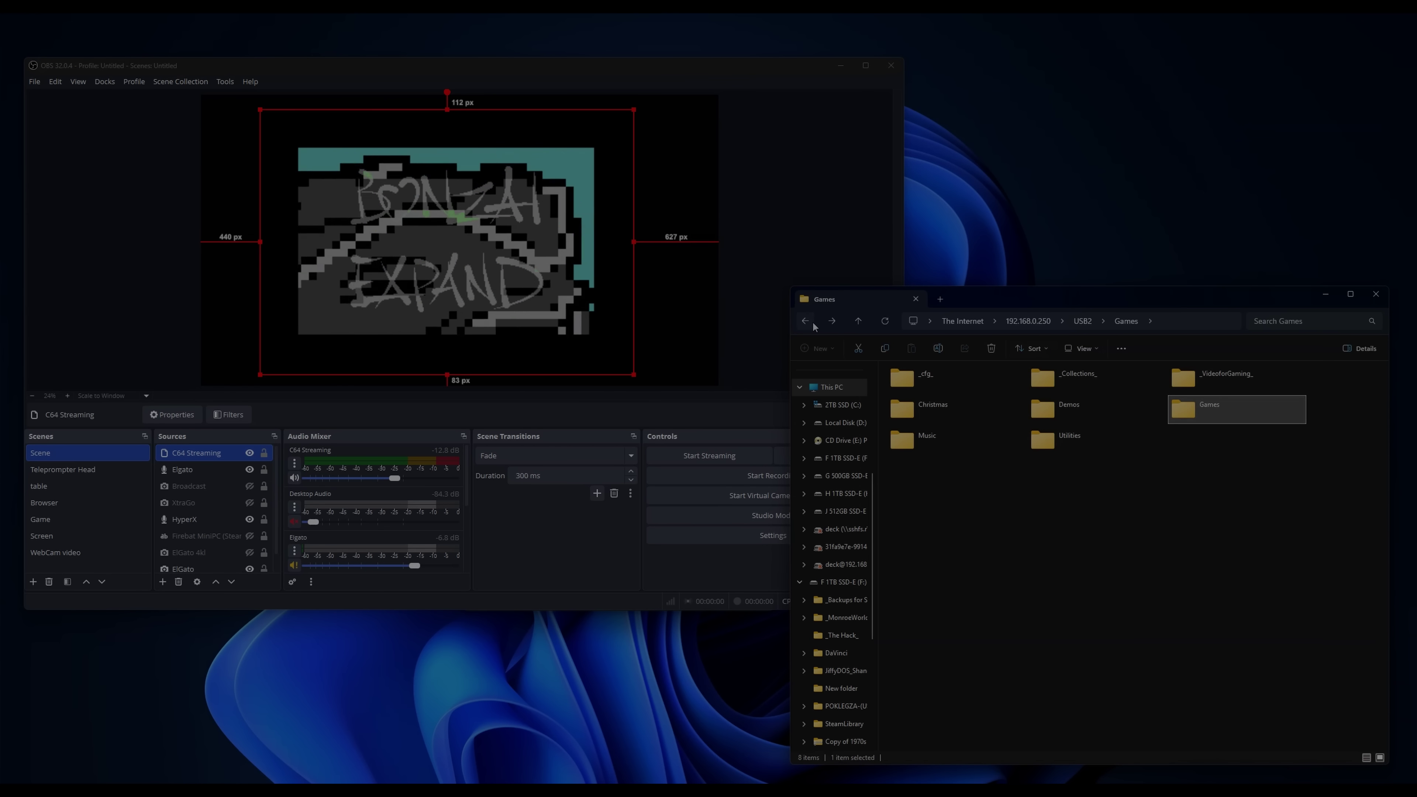
{"action": "double_click", "coordinate": [1063, 408]}
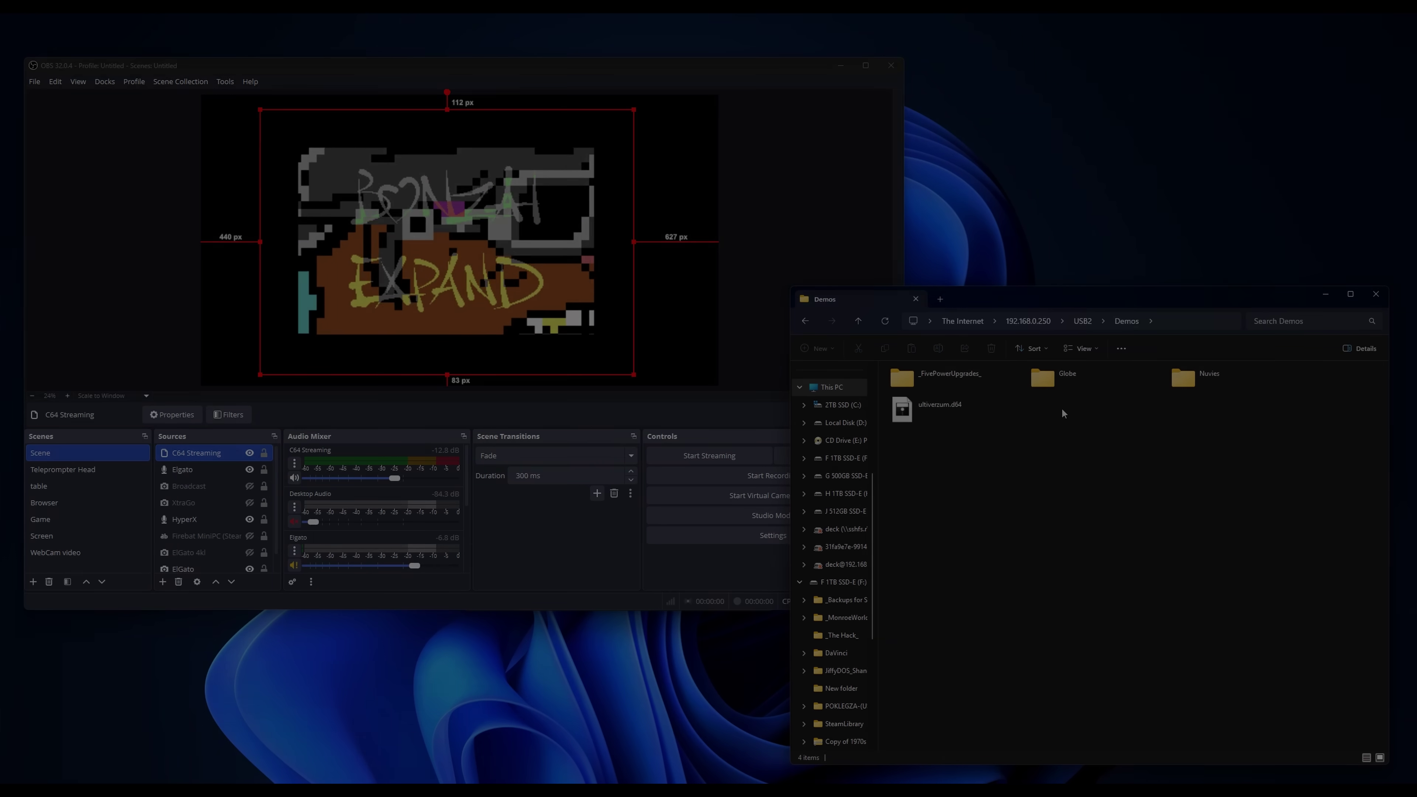